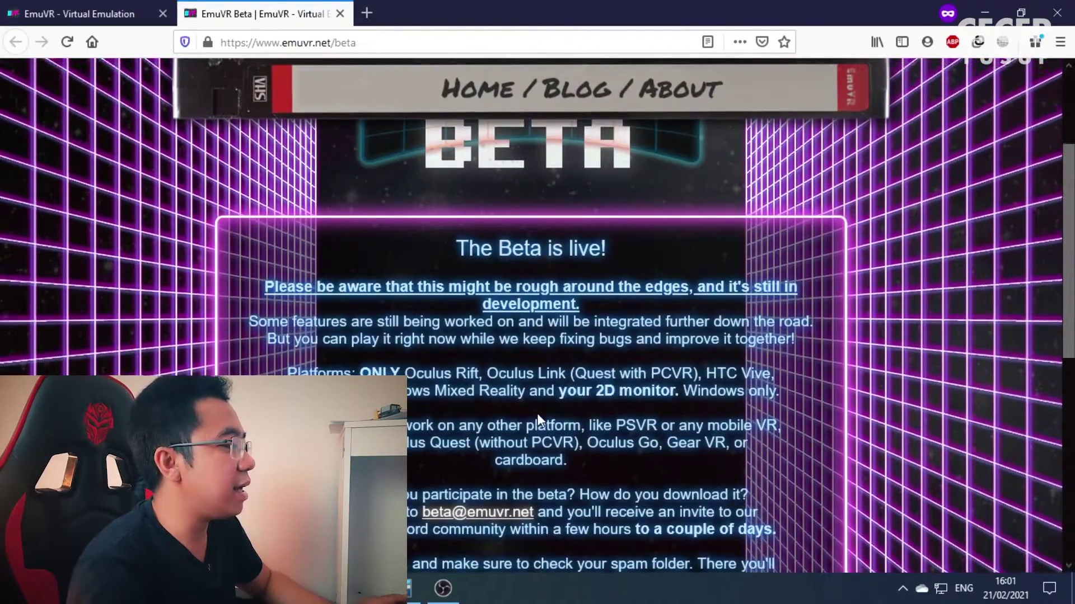
- Review the EmuVR Beta page's supported platforms and its instructions for requesting an invite and downloading the beta
scroll(537, 412, down, 1)
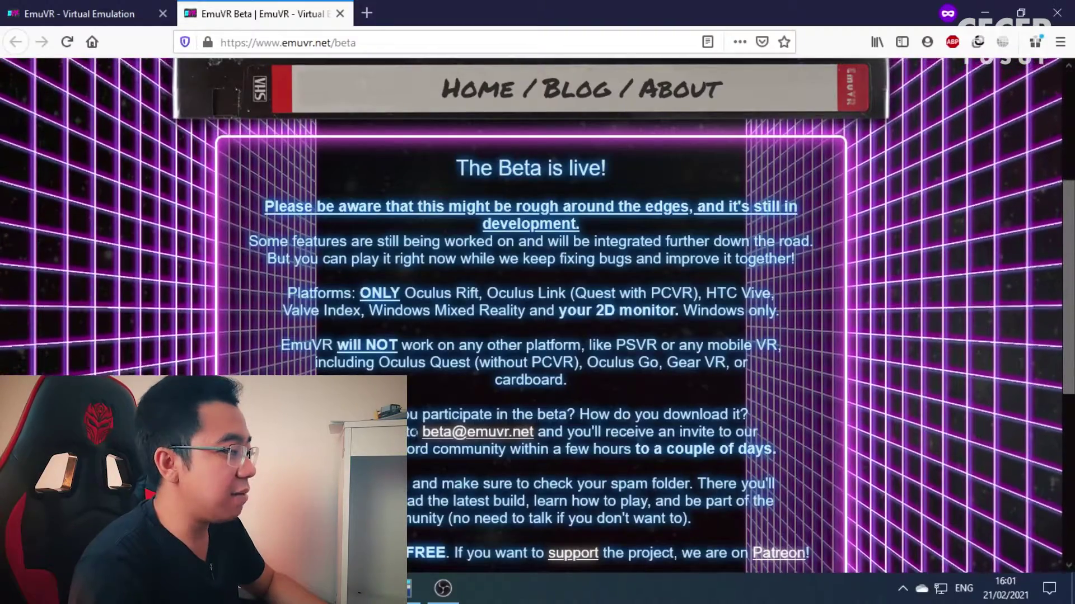
triple_click(464, 440)
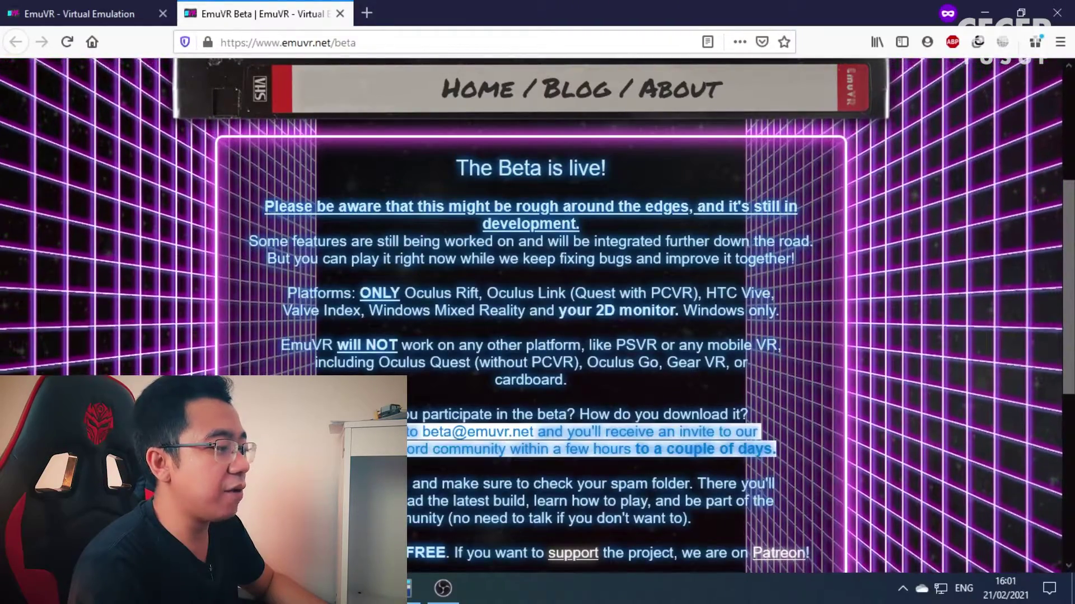
click(464, 439)
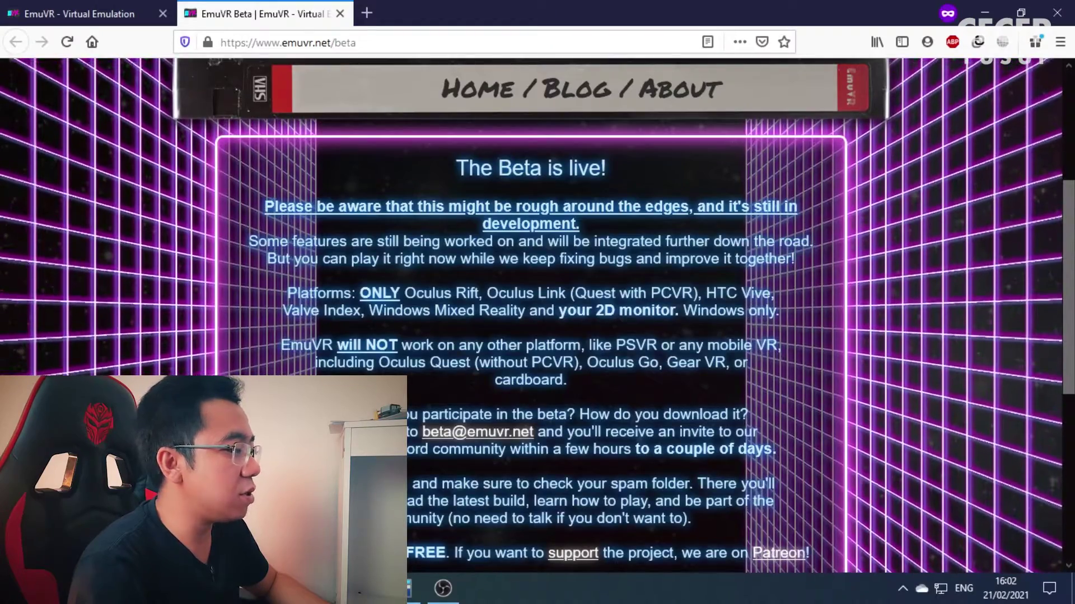
double_click(410, 450)
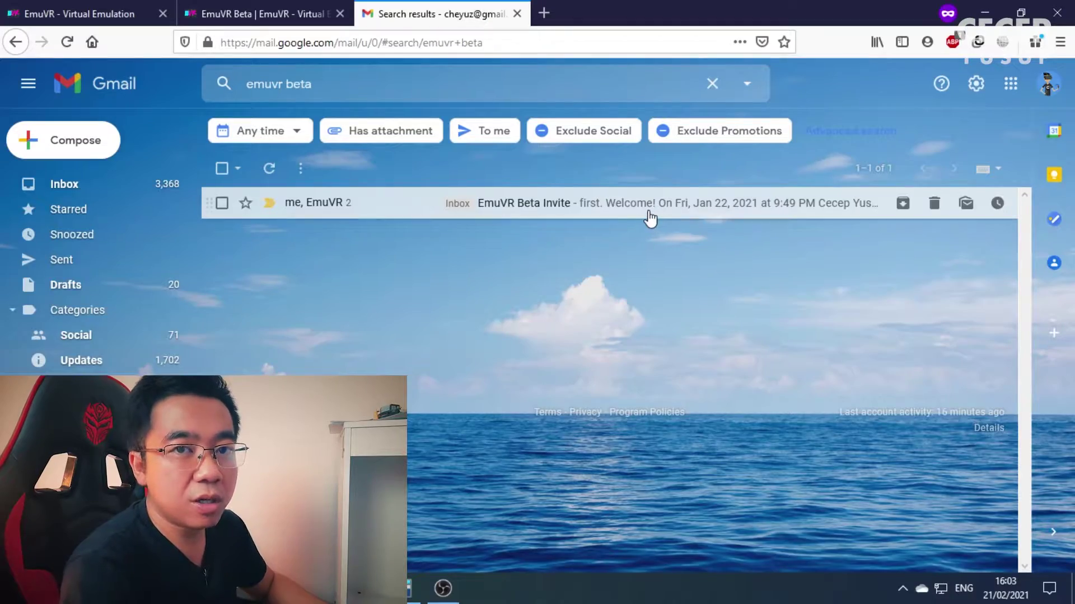
- Close the Gmail search results and switch to File Explorer at the Games (F:) drive
click(249, 2)
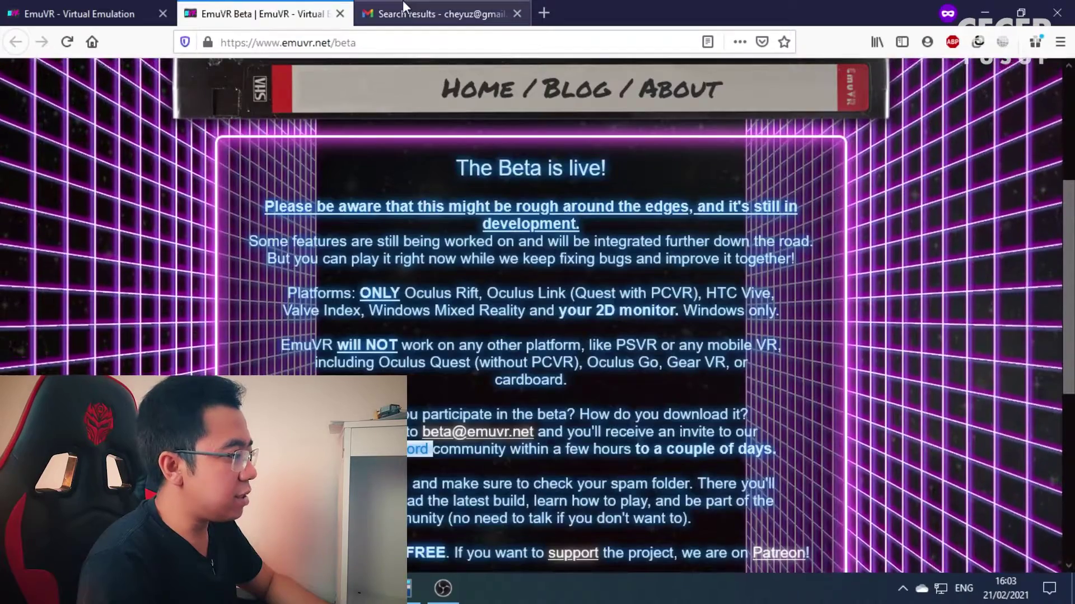
middle_click(402, 2)
click(386, 589)
key(alt+Tab)
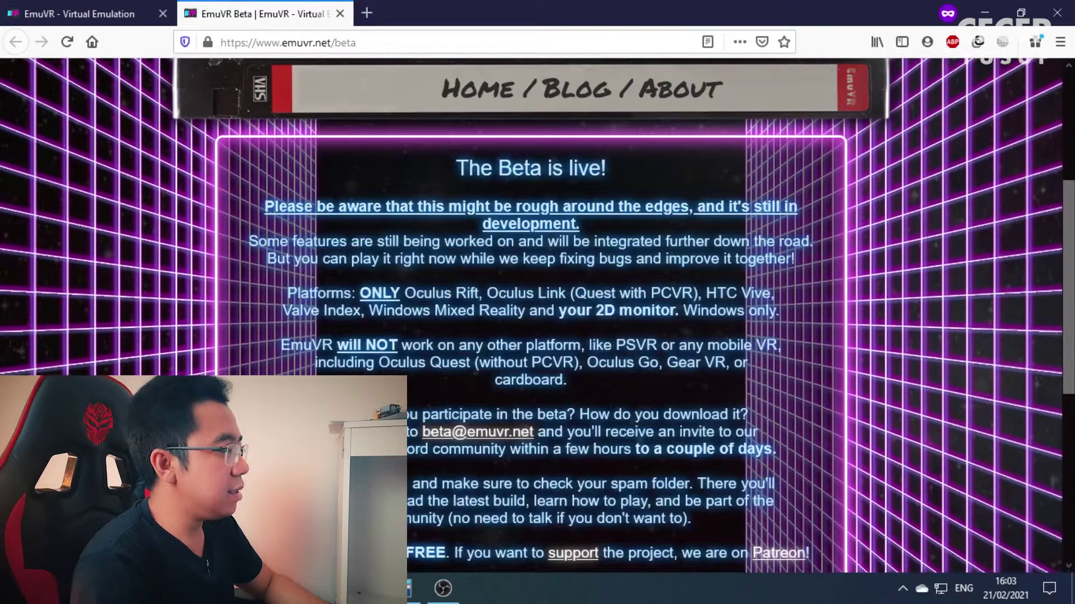
key(alt+Tab)
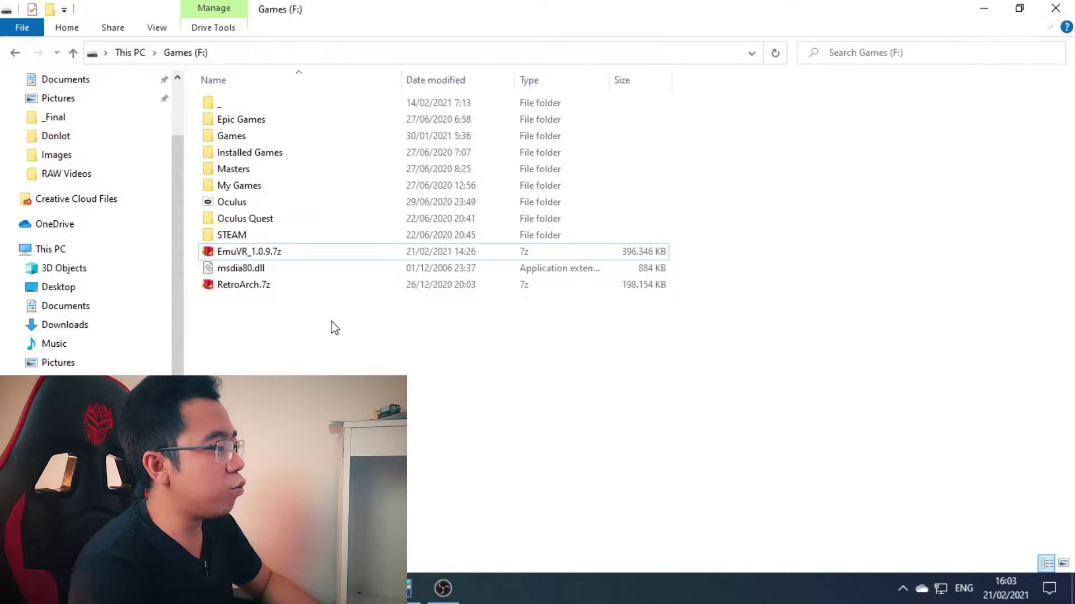
- Identify the EmuVR_1.0.9.7z and RetroArch.7z archives on the Games (F:) drive
click(246, 252)
ctrl+click(249, 287)
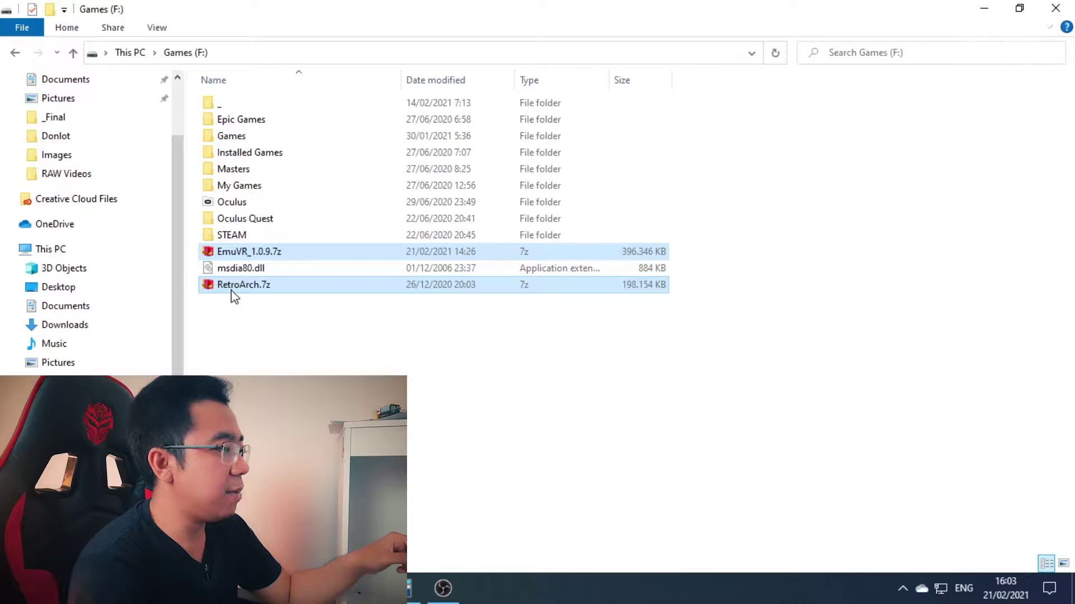
click(227, 284)
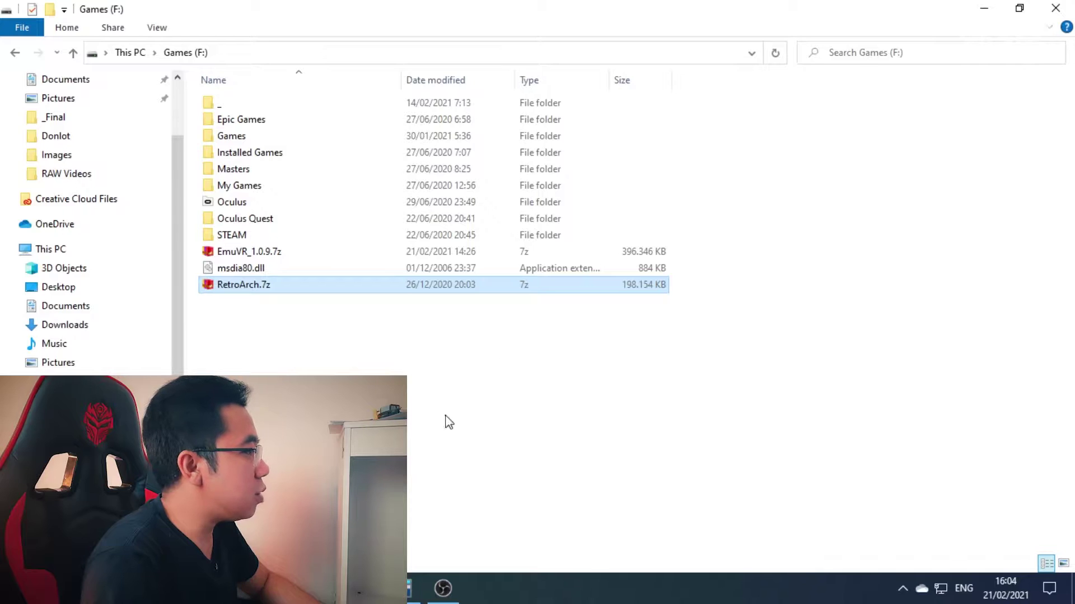
click(431, 441)
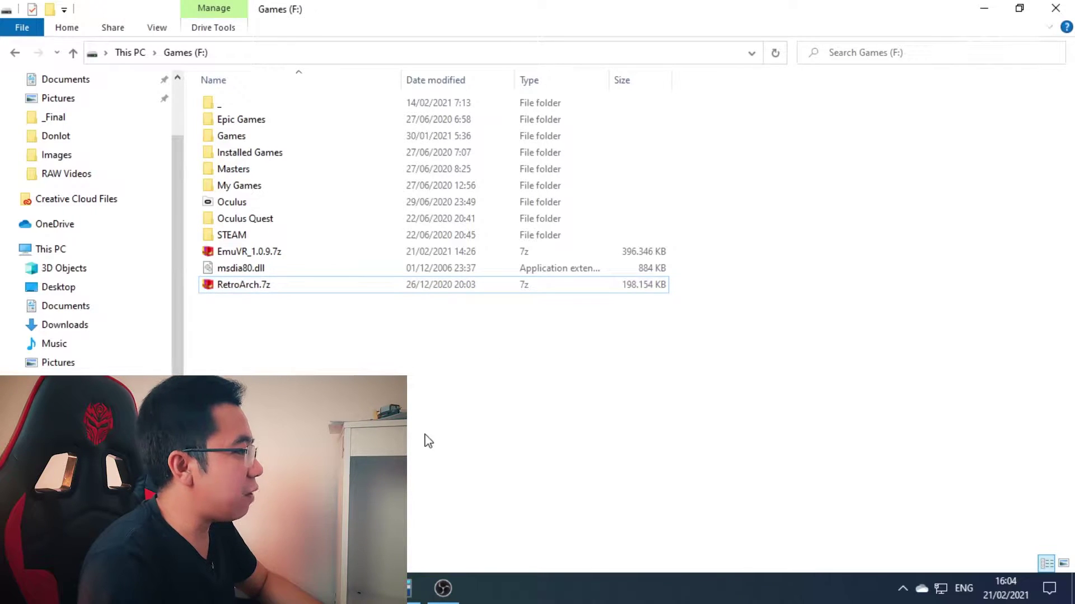
click(246, 251)
ctrl+click(251, 284)
click(442, 390)
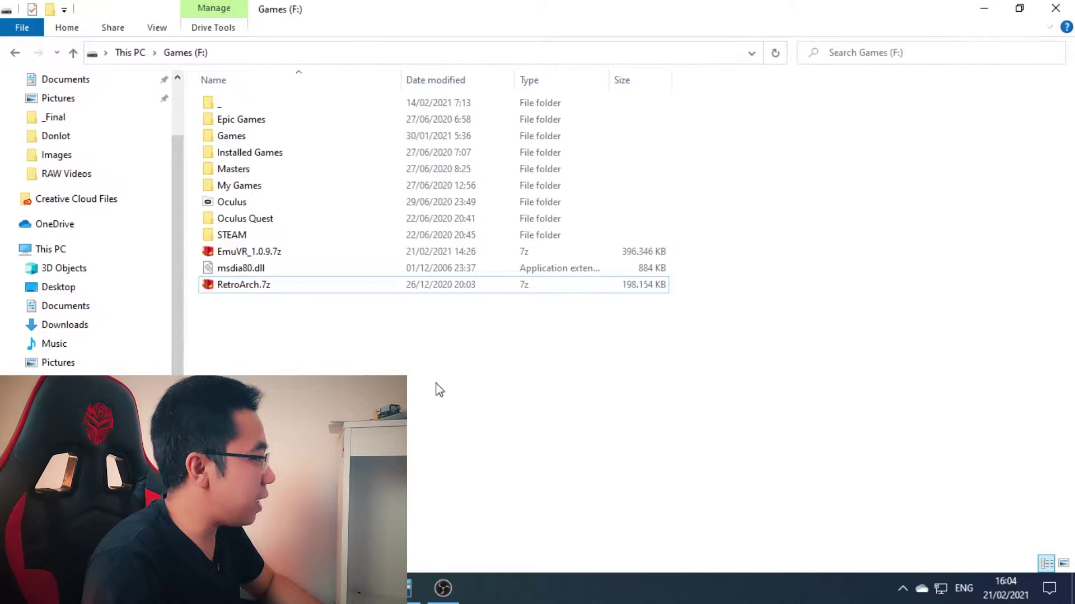
- Open EmuVR_1.0.9.7z in BreeZip, extract it to EmuVR_1.0 on drive F:, and close the extraction dialog
click(257, 256)
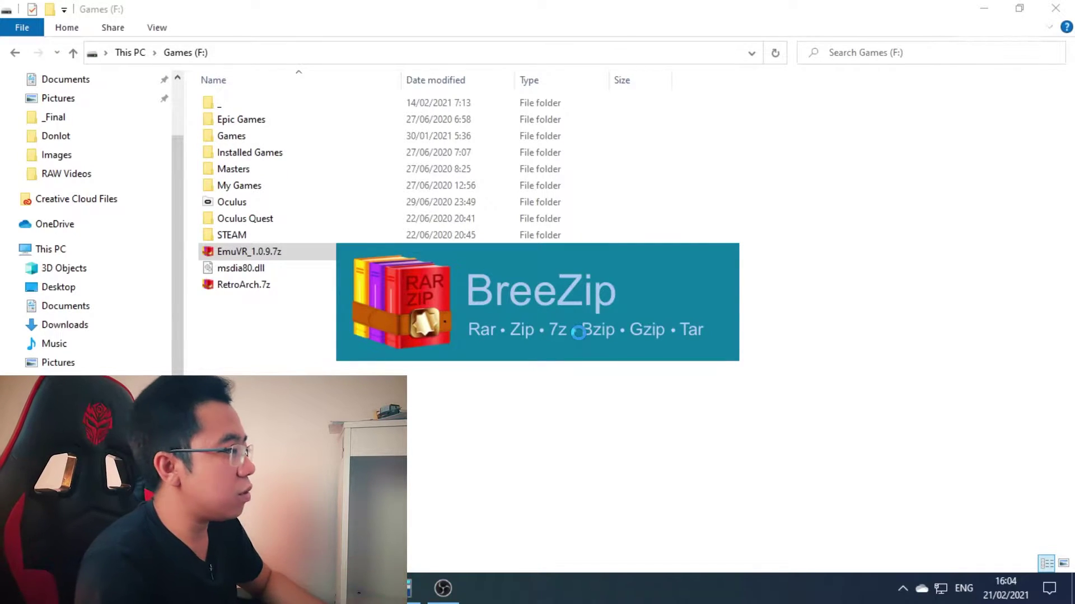
click(708, 212)
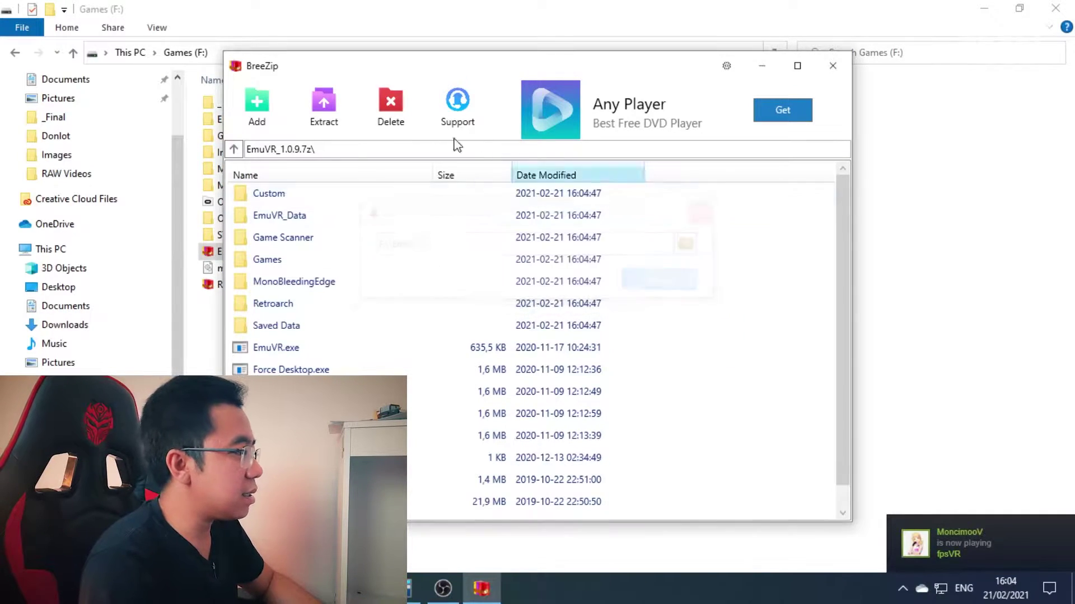
click(332, 122)
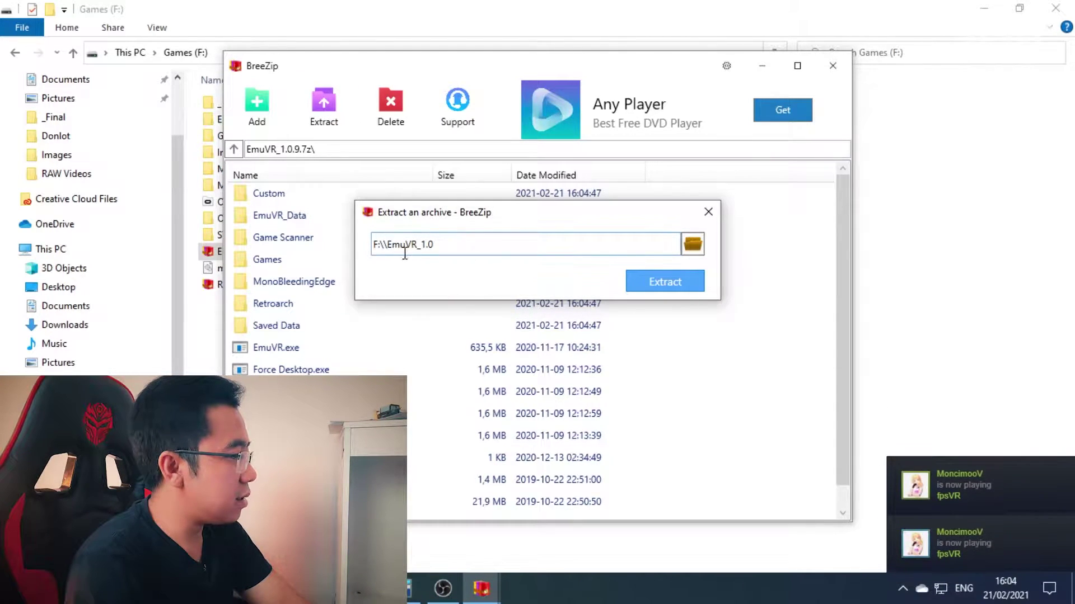
click(664, 286)
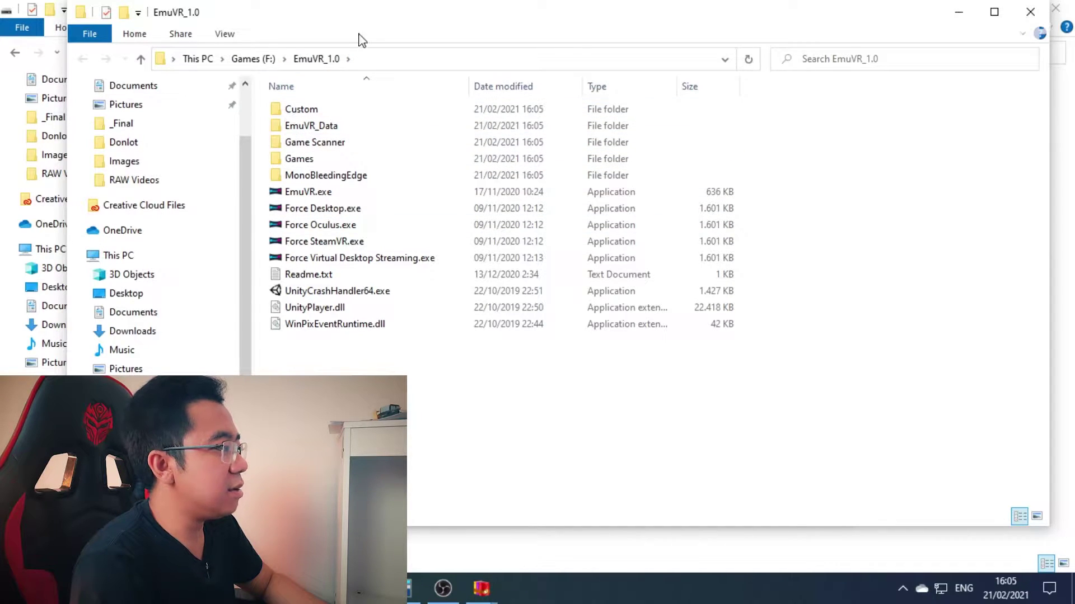
drag(361, 21, 926, 99)
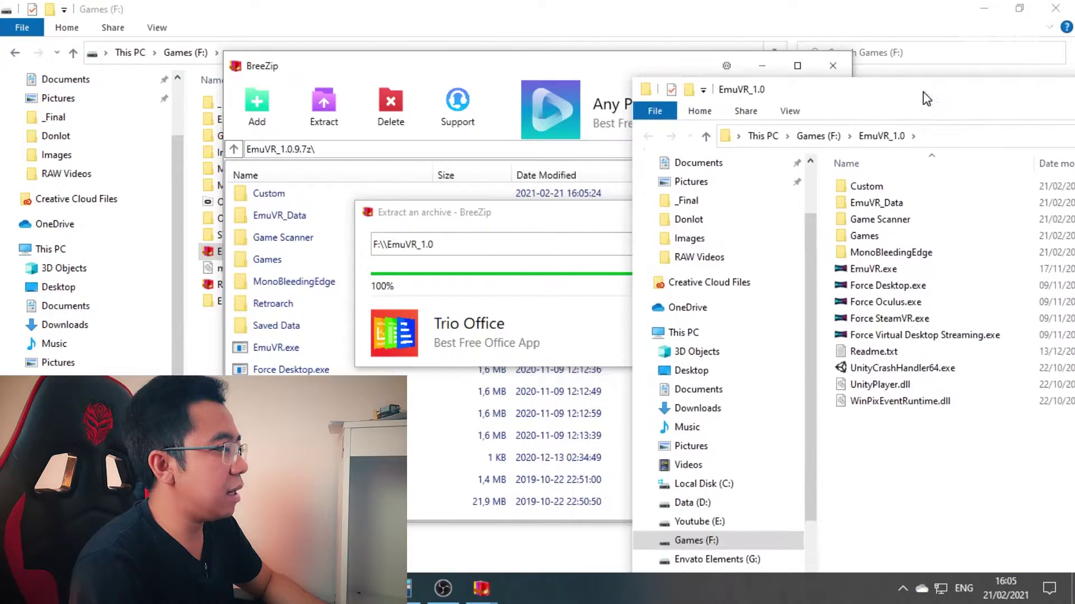
drag(569, 212, 306, 193)
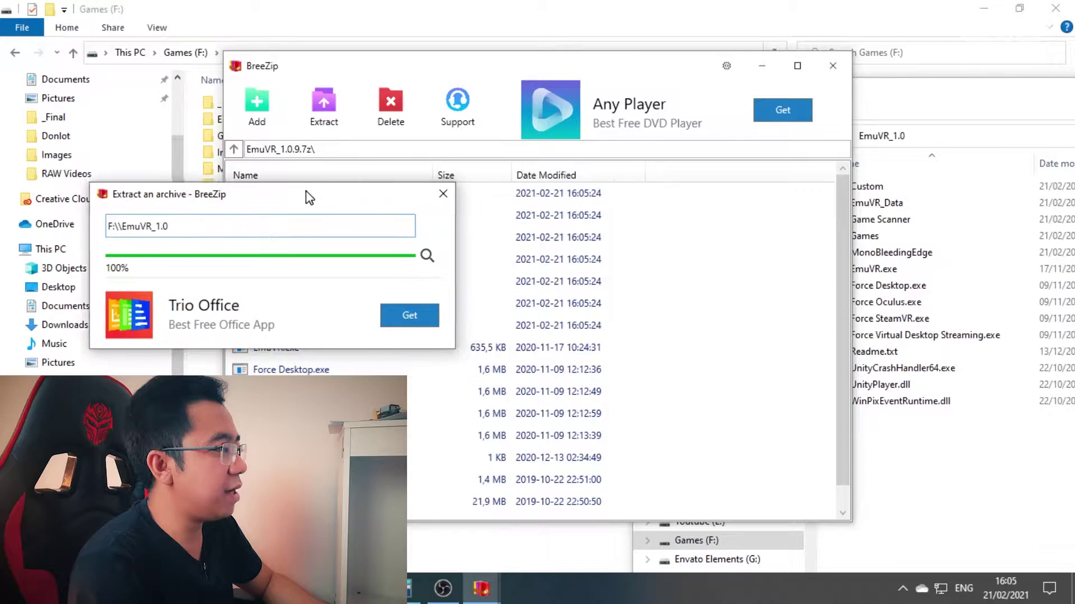
click(440, 190)
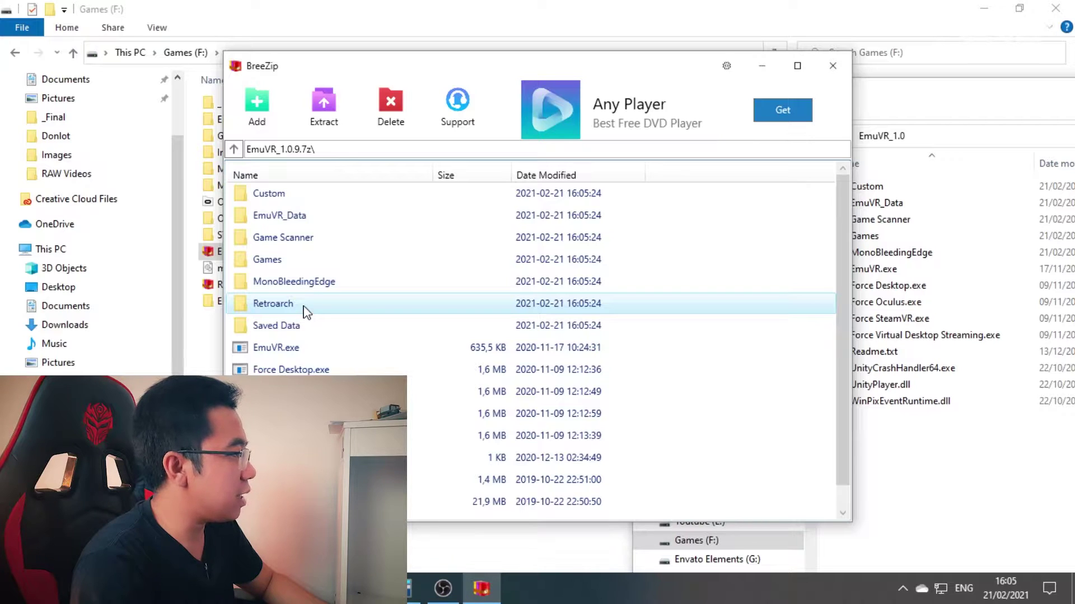
- Check the Retroarch folder inside the EmuVR_1.0.9.7z archive
double_click(306, 312)
click(234, 149)
right_click(307, 299)
click(838, 449)
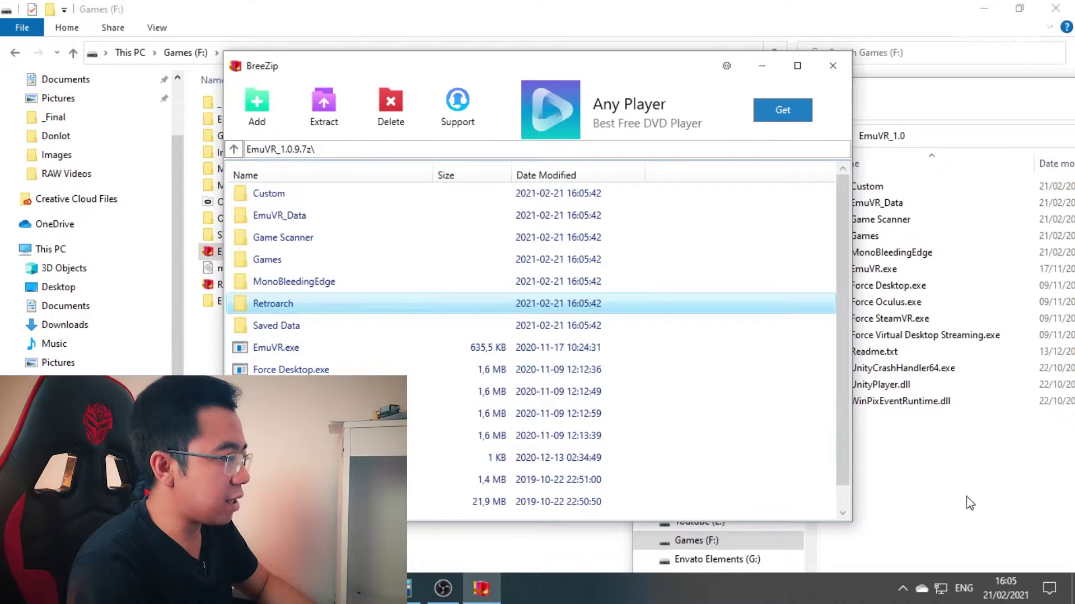
- Create a new folder named Retroarch inside the extracted EmuVR_1.0 folder
click(946, 486)
right_click(865, 482)
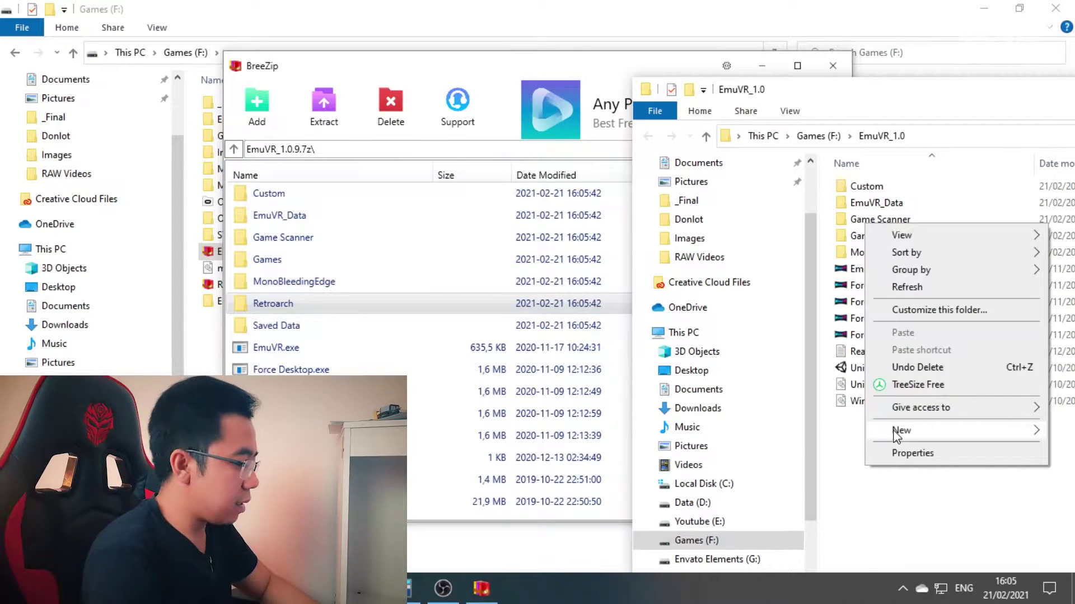
mouse_move(901, 429)
click(769, 431)
text(Retr)
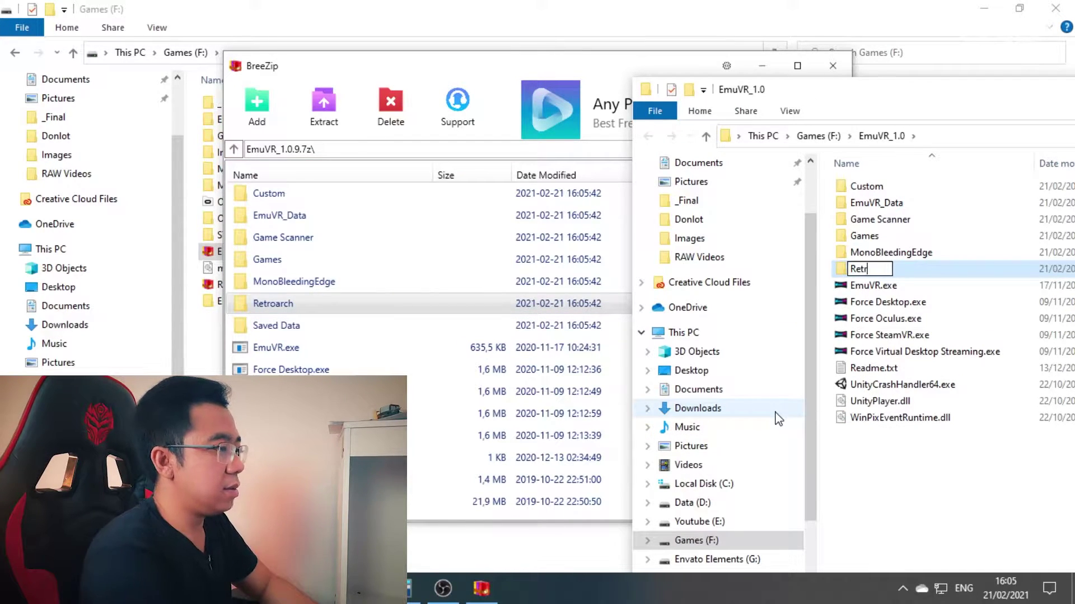
text(oarch)
key(Return)
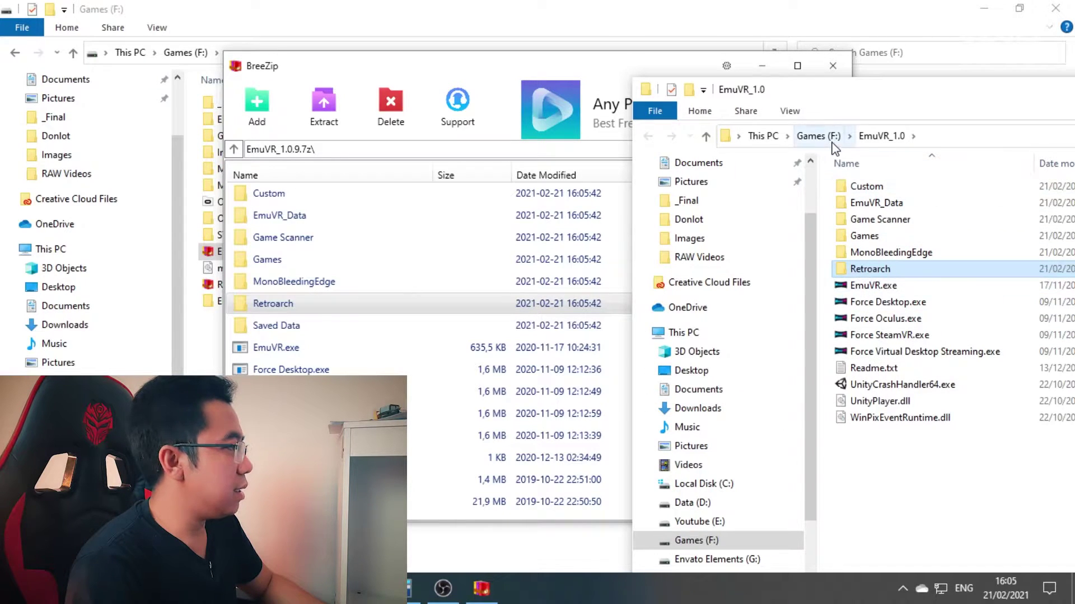
- Return to the Games (F:) drive and open the RetroArch.7z archive to view its contents
double_click(820, 96)
click(182, 52)
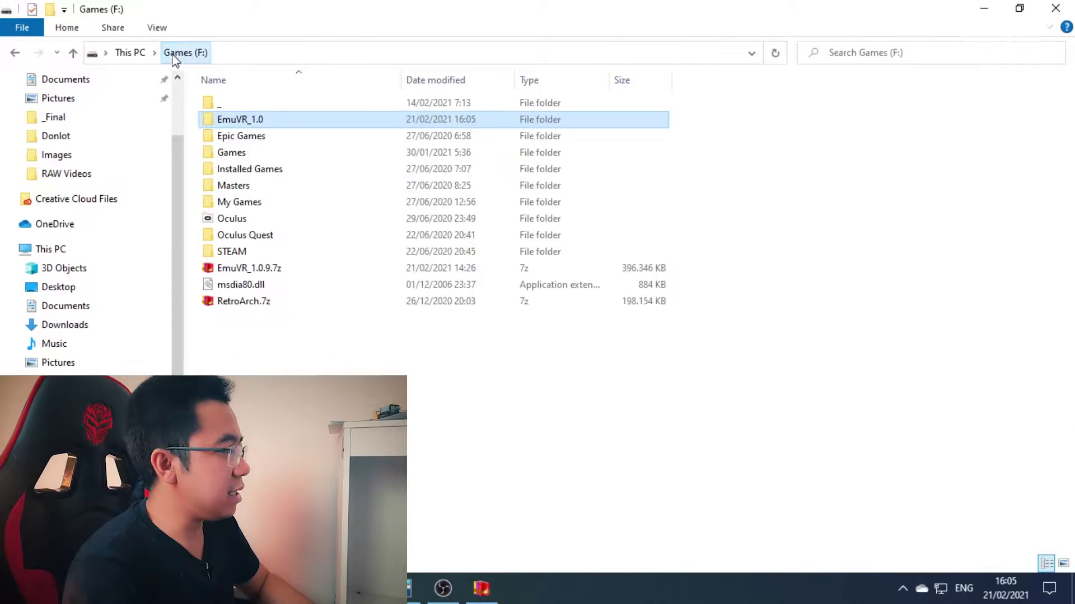
click(261, 308)
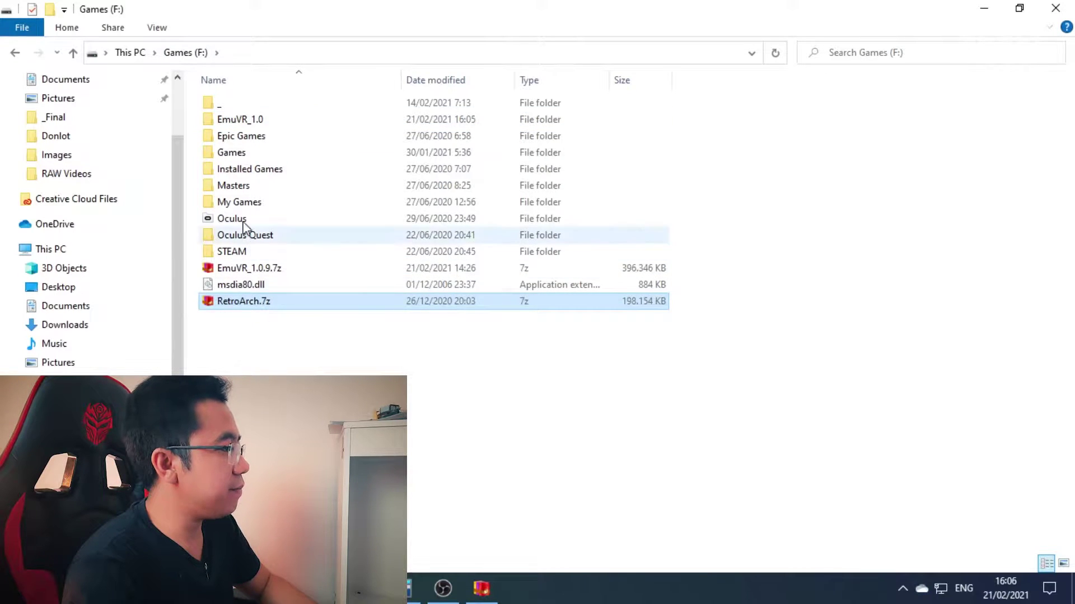
double_click(261, 302)
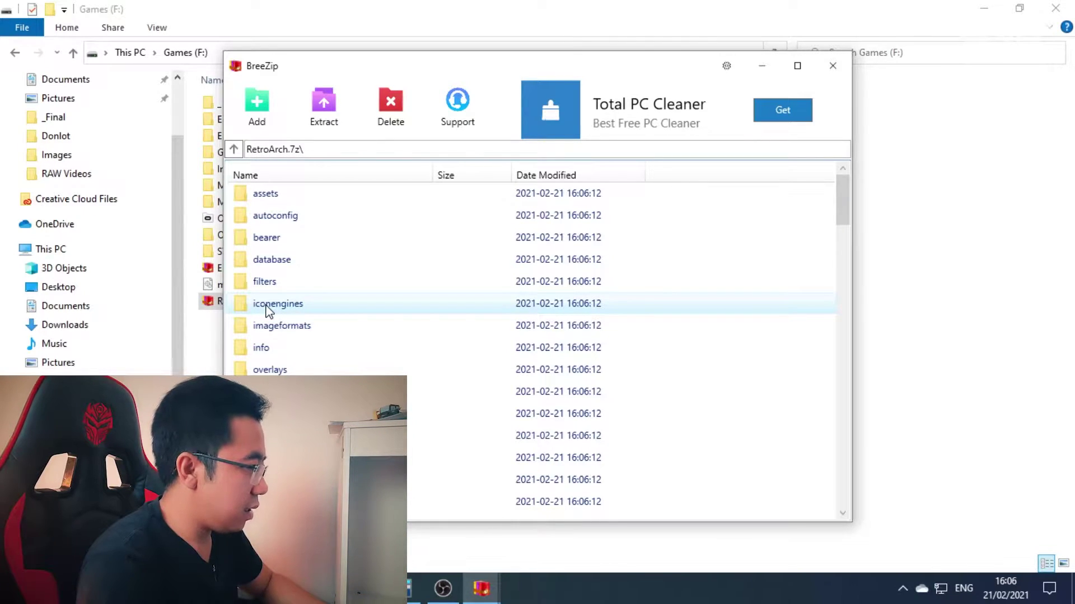
scroll(511, 281, down, 20)
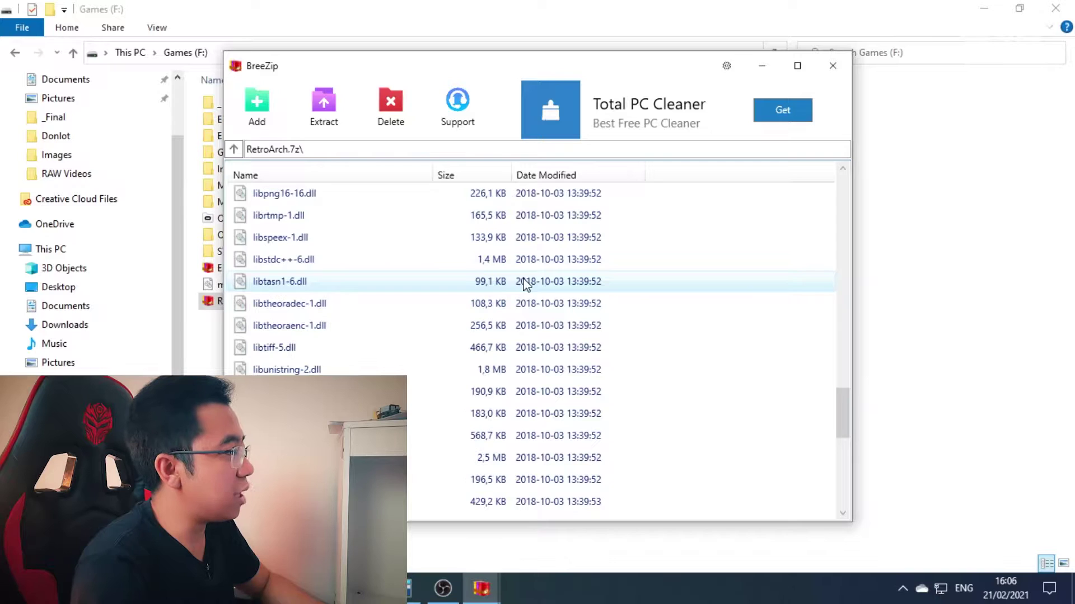
- Extract RetroArch.7z into the Retroarch folder of EmuVR_1.0 on Games (F:), and close BreeZip
click(320, 134)
click(296, 356)
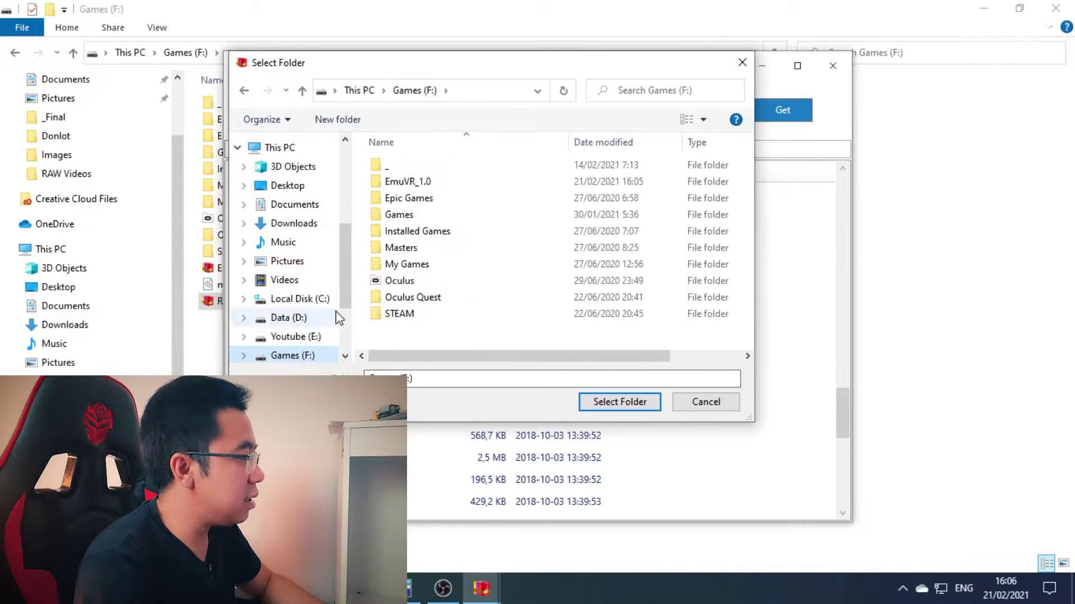
click(408, 185)
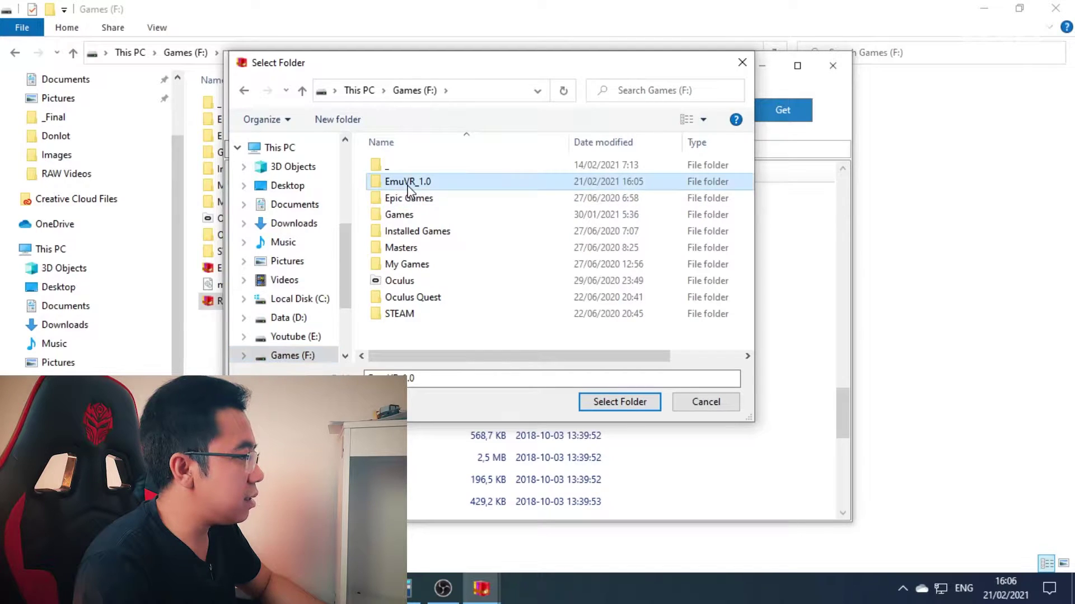
double_click(408, 185)
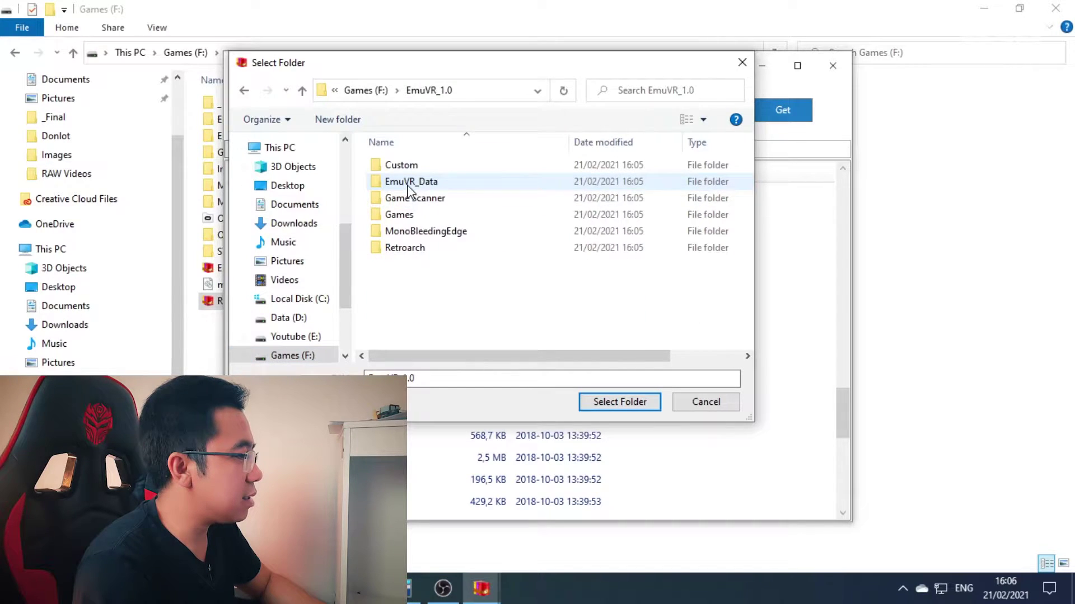
click(410, 250)
double_click(410, 249)
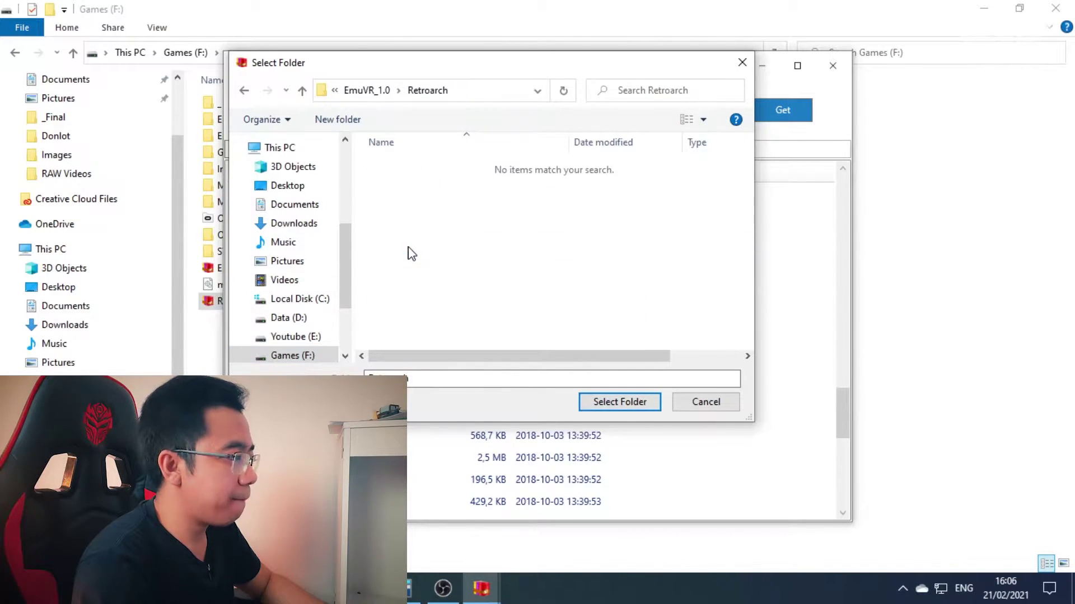
click(619, 403)
click(650, 287)
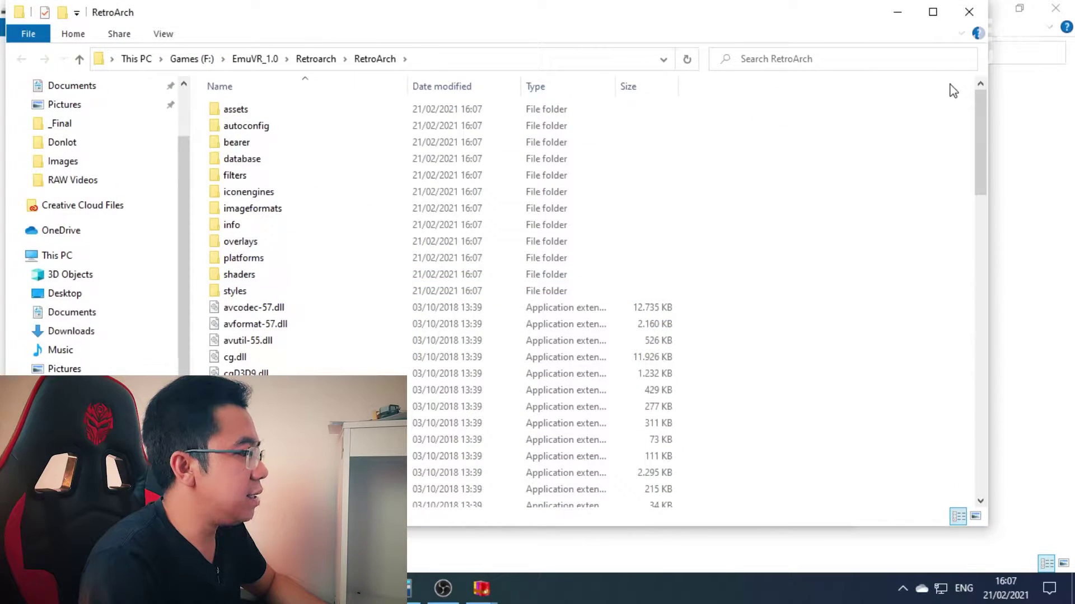
right_click(497, 595)
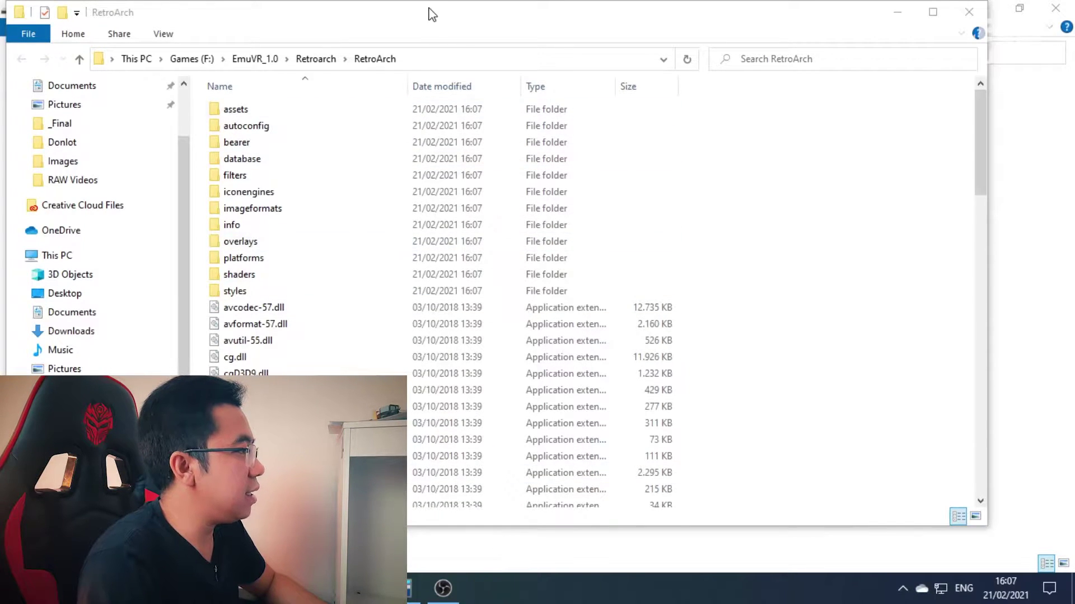
- Maximize the extracted folder's window and check how RetroArch is nested inside the Retroarch folder of EmuVR_1.0
double_click(431, 14)
click(320, 56)
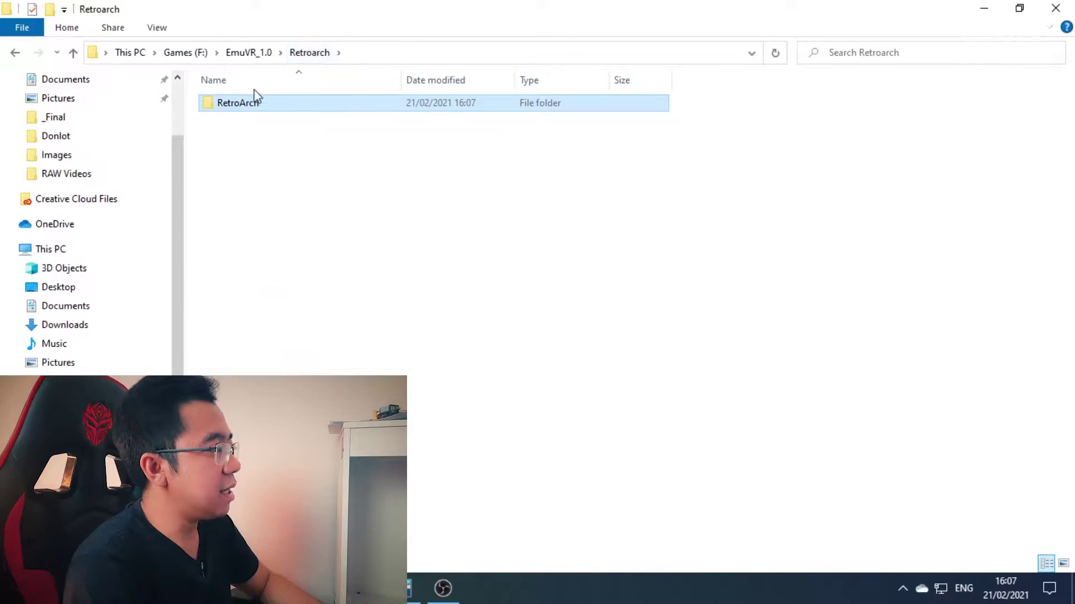
click(245, 52)
double_click(231, 191)
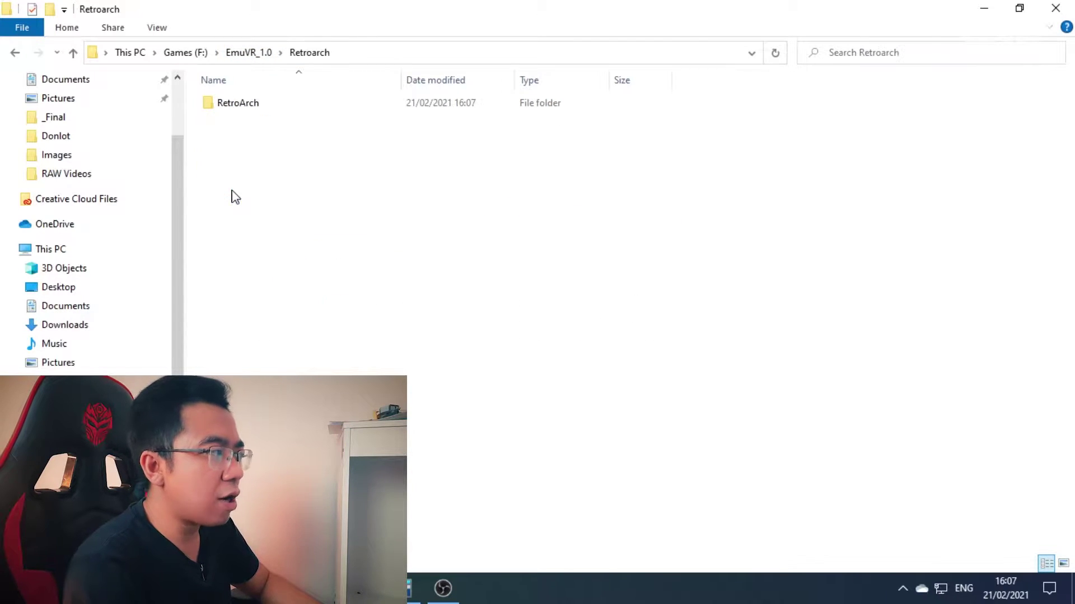
double_click(235, 104)
click(324, 54)
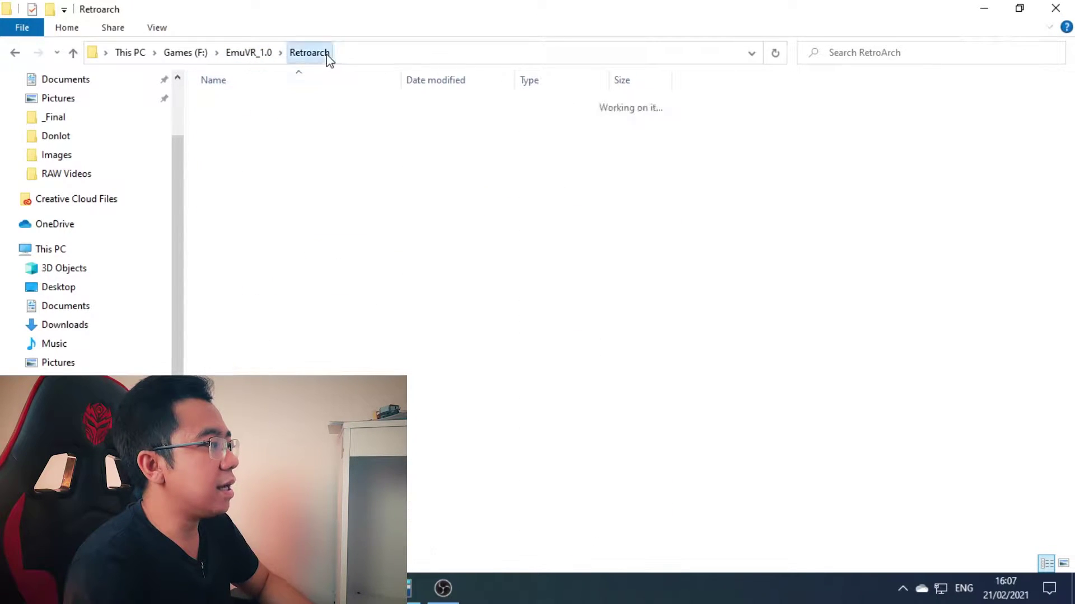
- Move the nested RetroArch folder up one level into EmuVR_1.0, merging it with the existing Retroarch folder, and open the merged folder
click(249, 53)
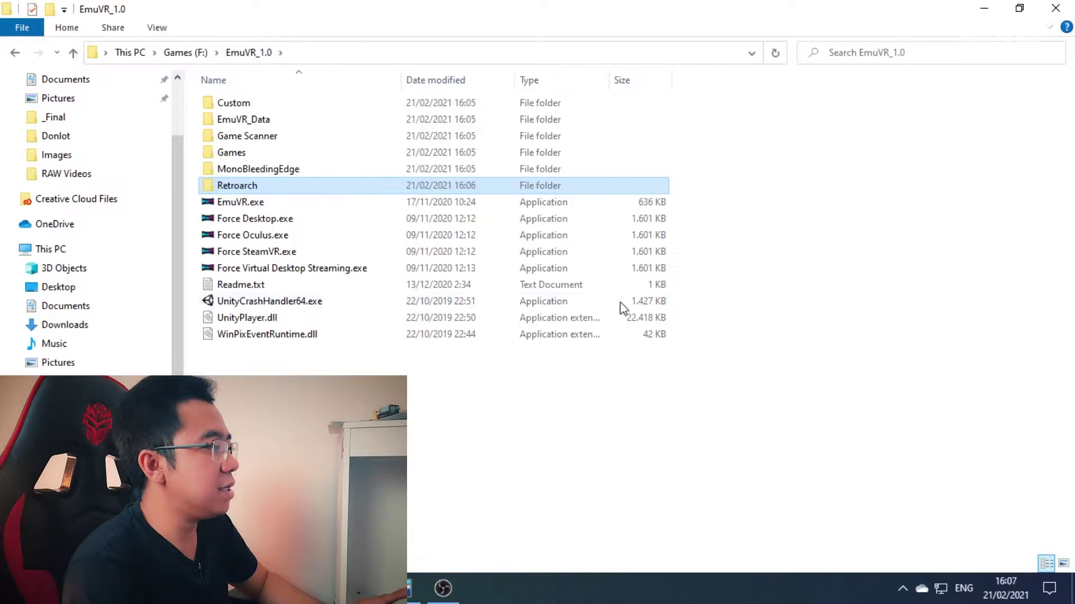
key(ctrl+v)
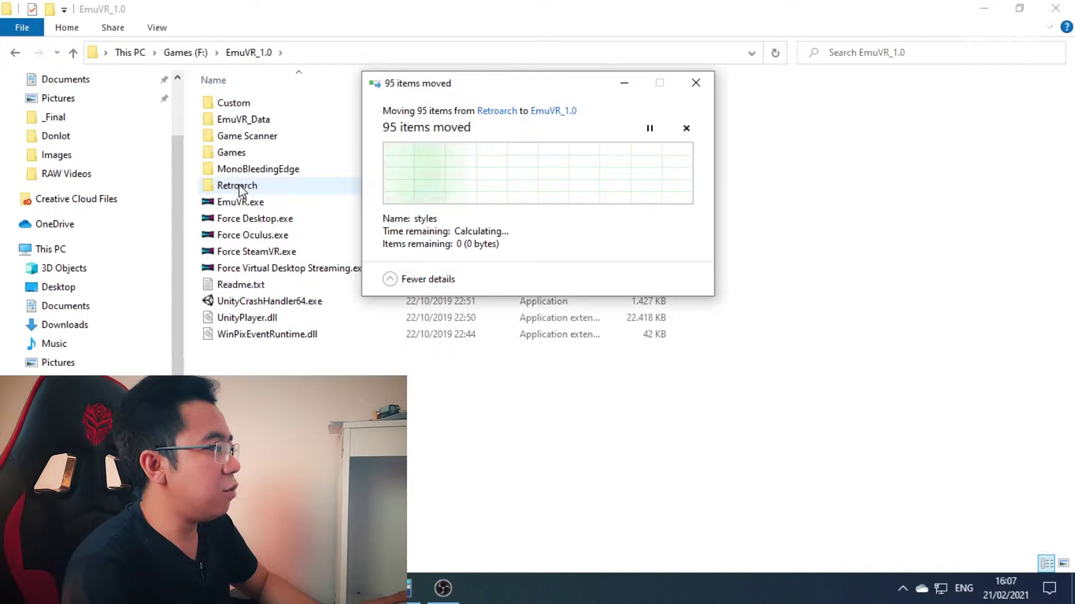
drag(511, 81, 700, 81)
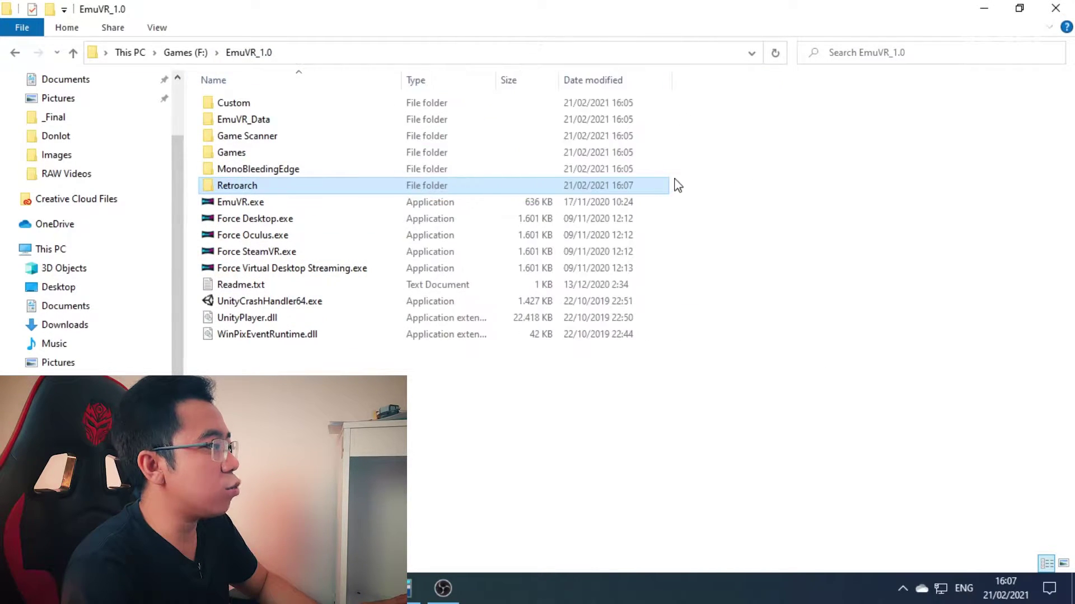
double_click(441, 186)
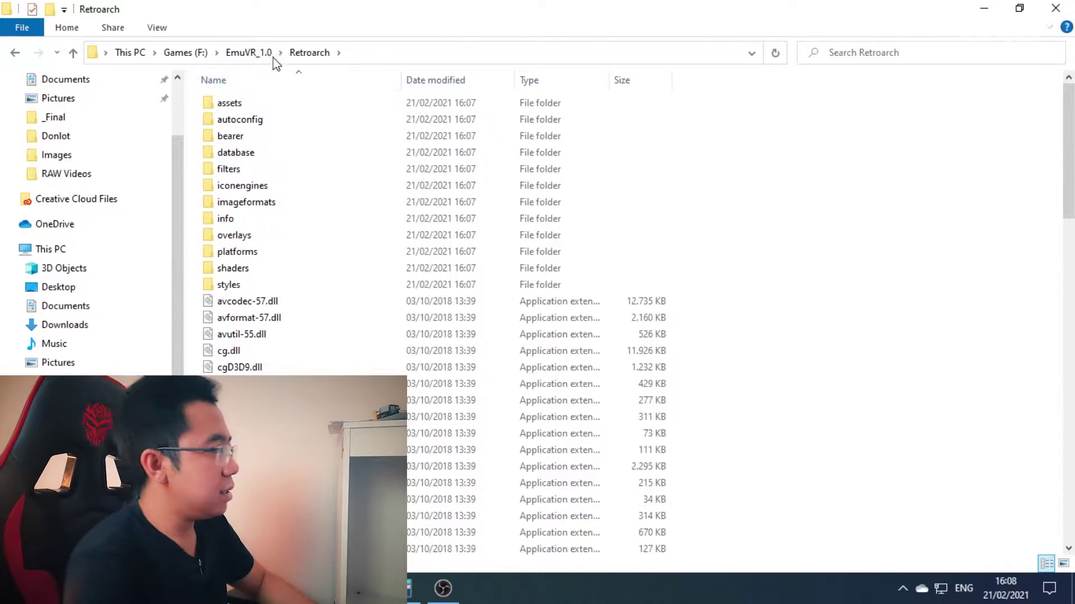
- Try the spelling RetroArch for the folder's name in EmuVR_1.0, restore it to Retroarch, and reopen the folder
click(249, 52)
key(F2)
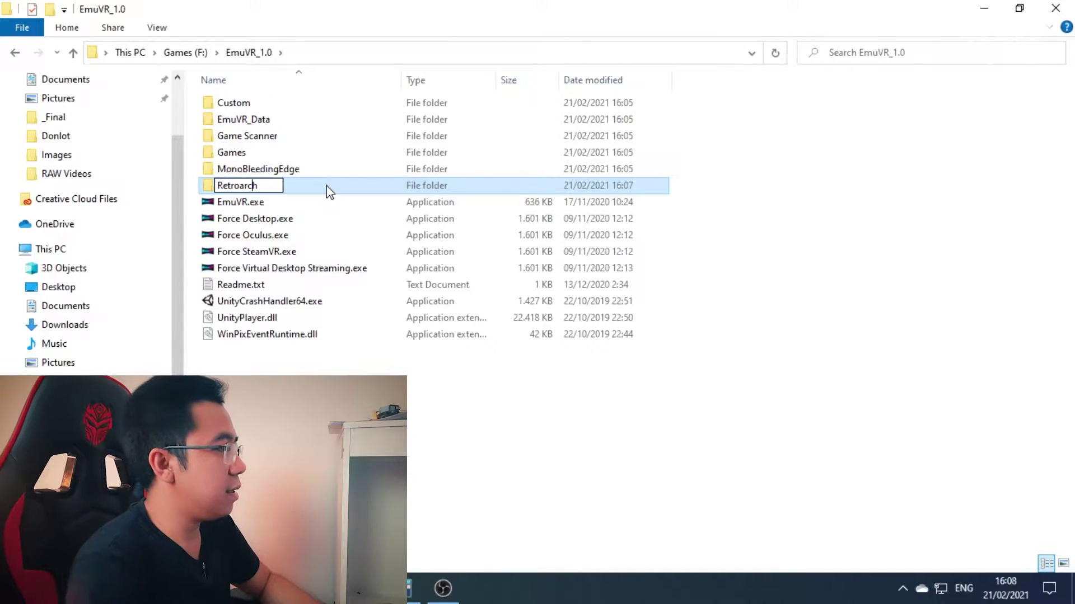
key(Return)
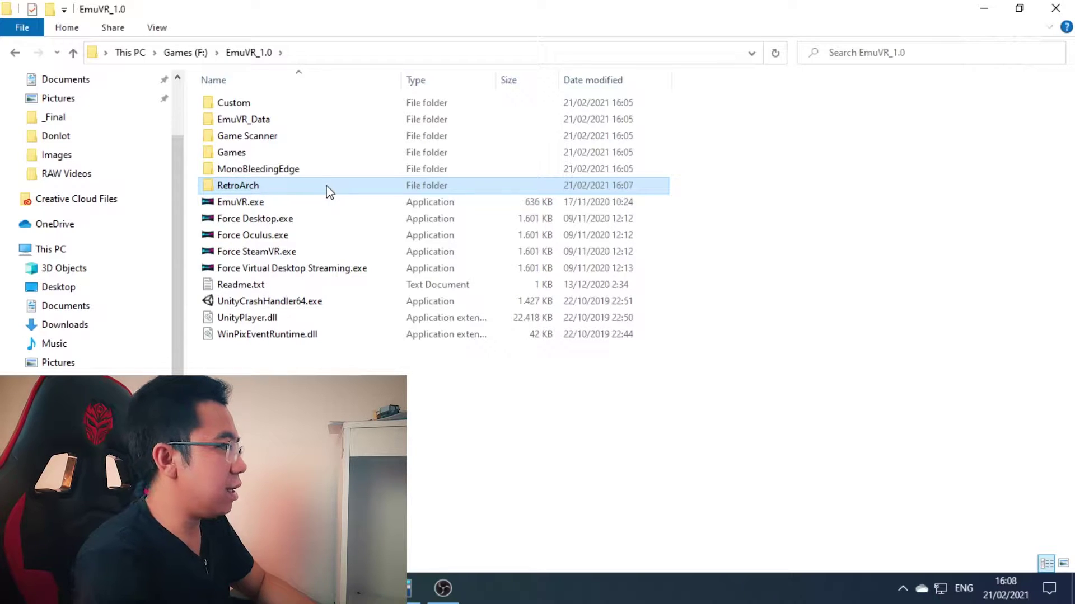
key(F2)
text(a)
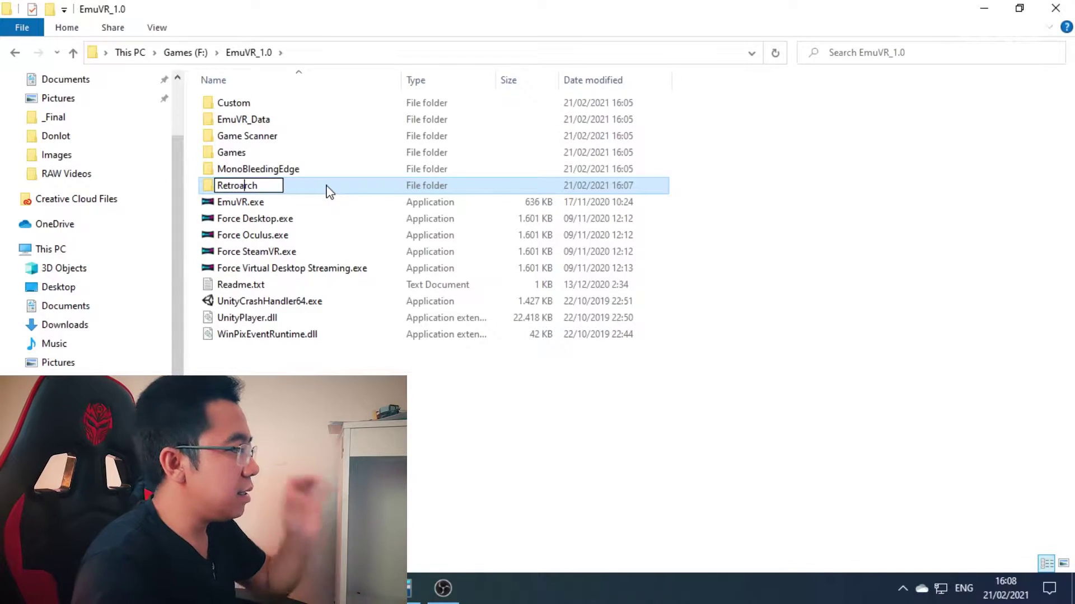
key(Return)
double_click(335, 187)
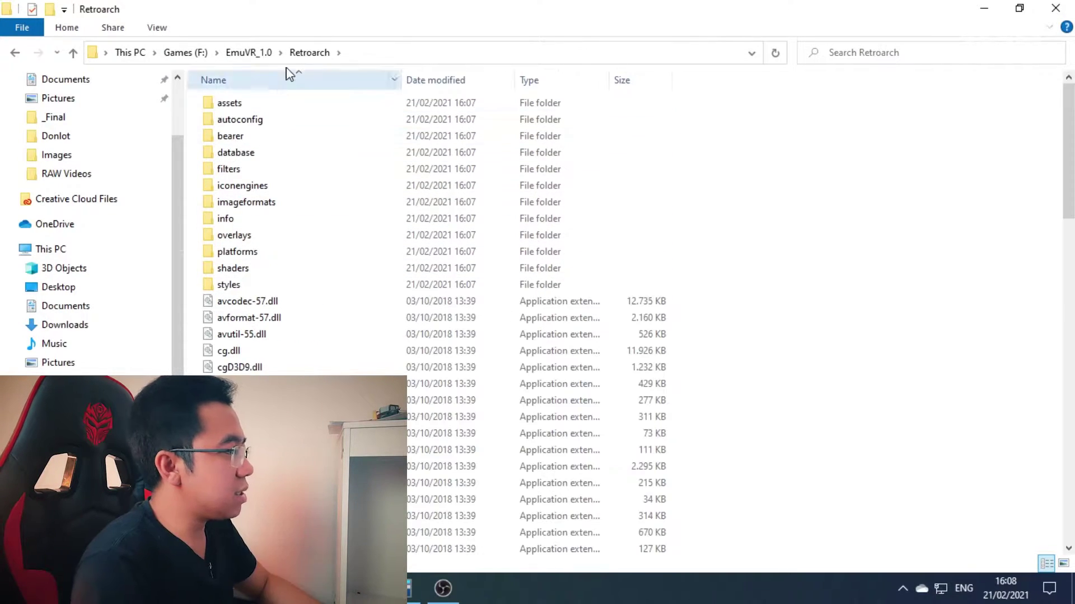
- Launch Game Scanner.exe from the Game Scanner folder of EmuVR_1.0 and acknowledge the RetroArch patch message
click(248, 52)
click(468, 429)
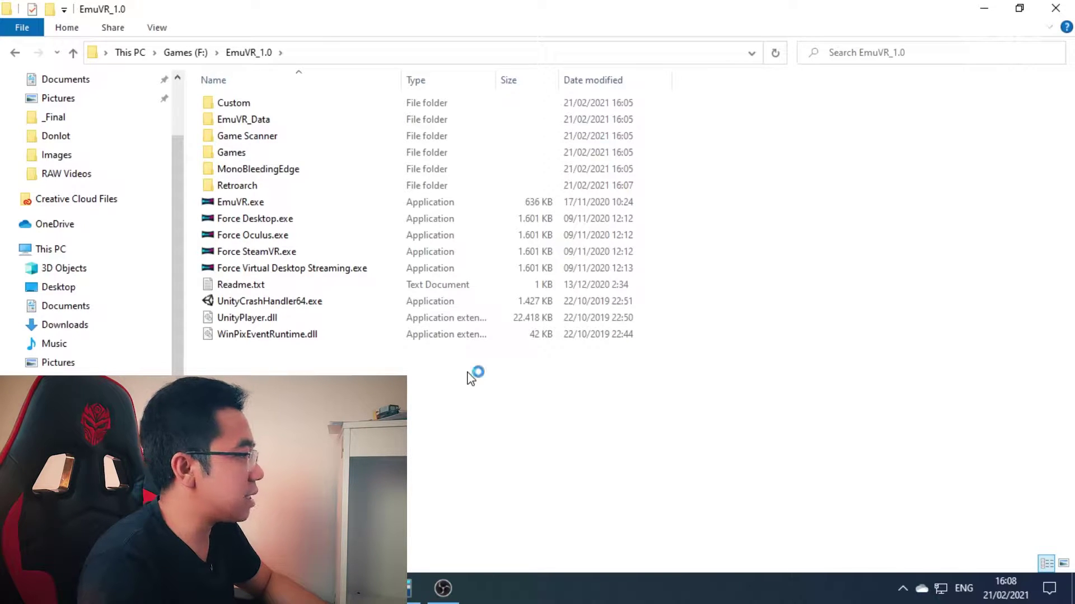
double_click(291, 136)
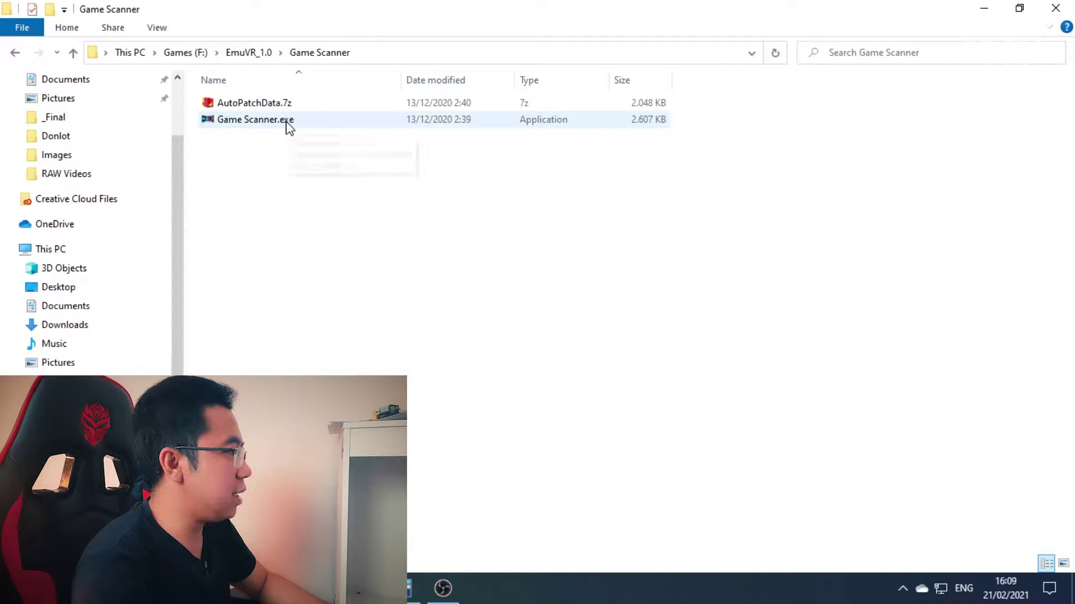
click(287, 123)
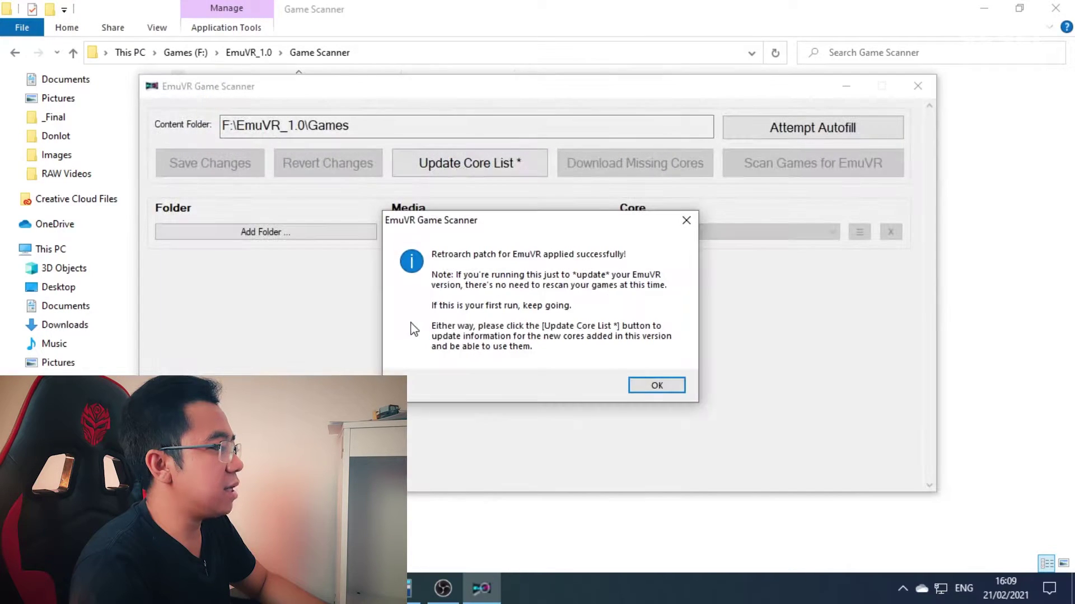
click(680, 386)
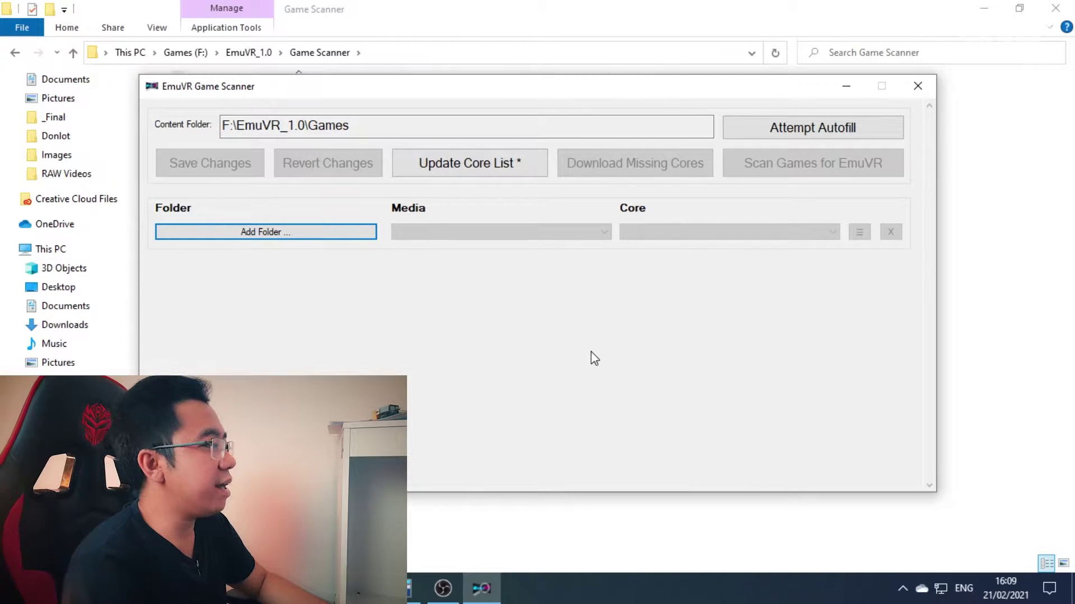
- Examine the content folder path F:\EmuVR_1.0\Games in the EmuVR Game Scanner
click(225, 128)
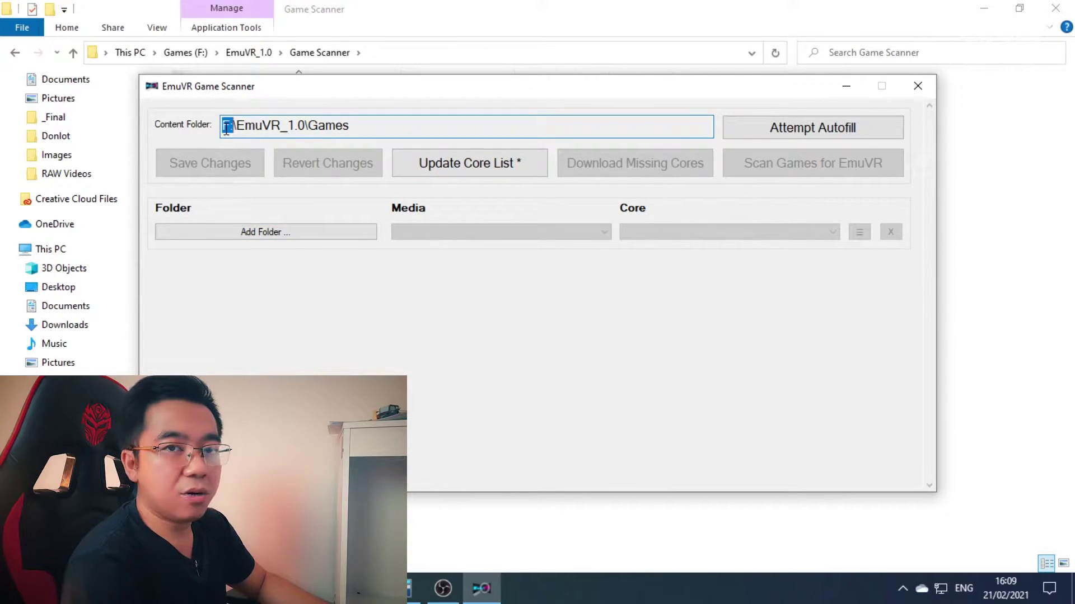
drag(227, 128, 284, 125)
click(371, 124)
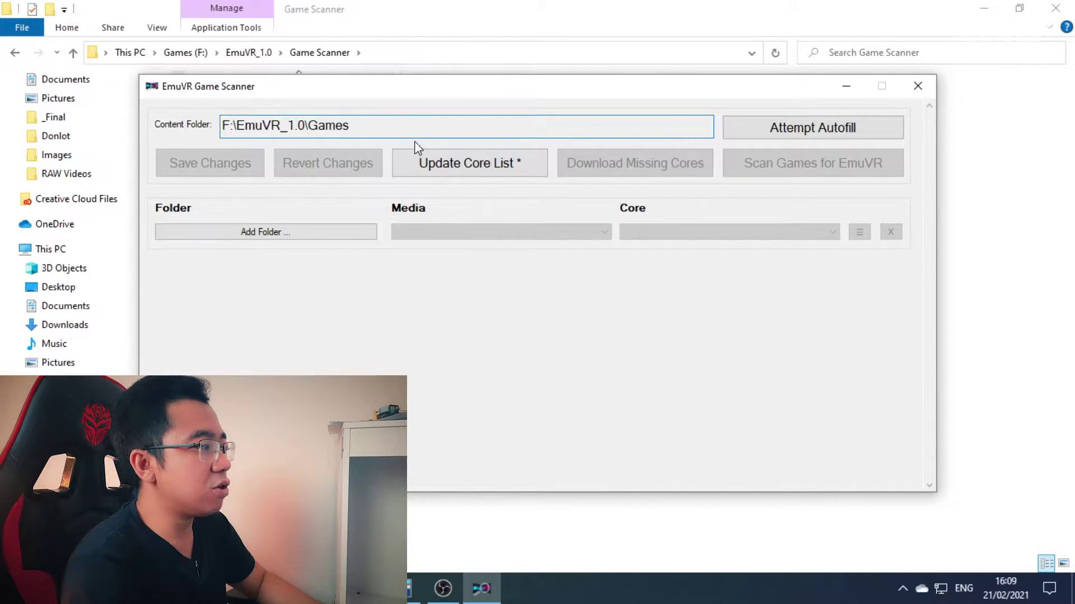
drag(395, 128, 253, 122)
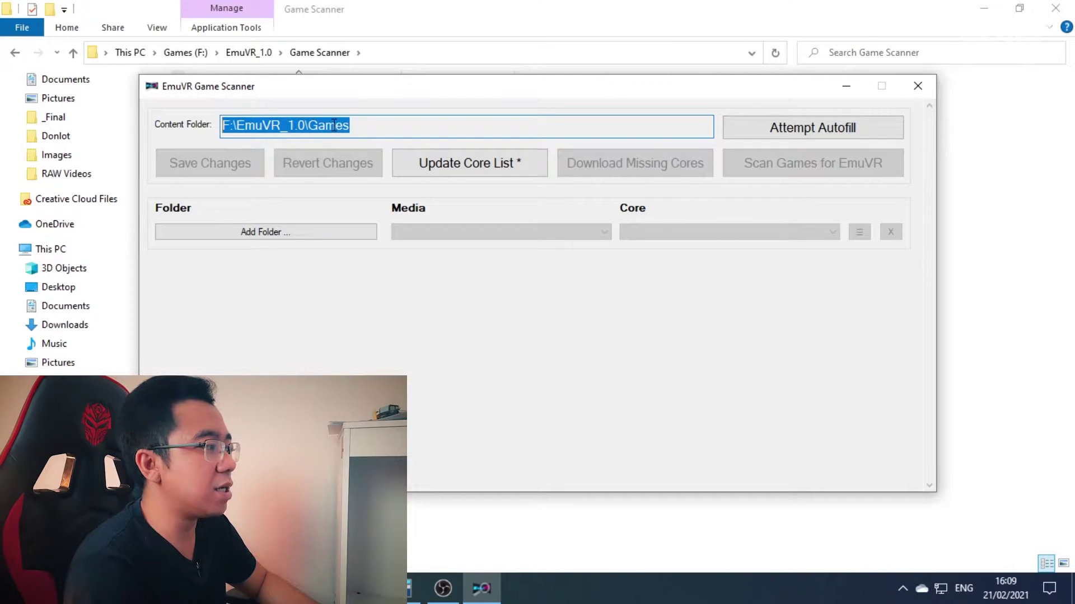
drag(362, 127, 193, 140)
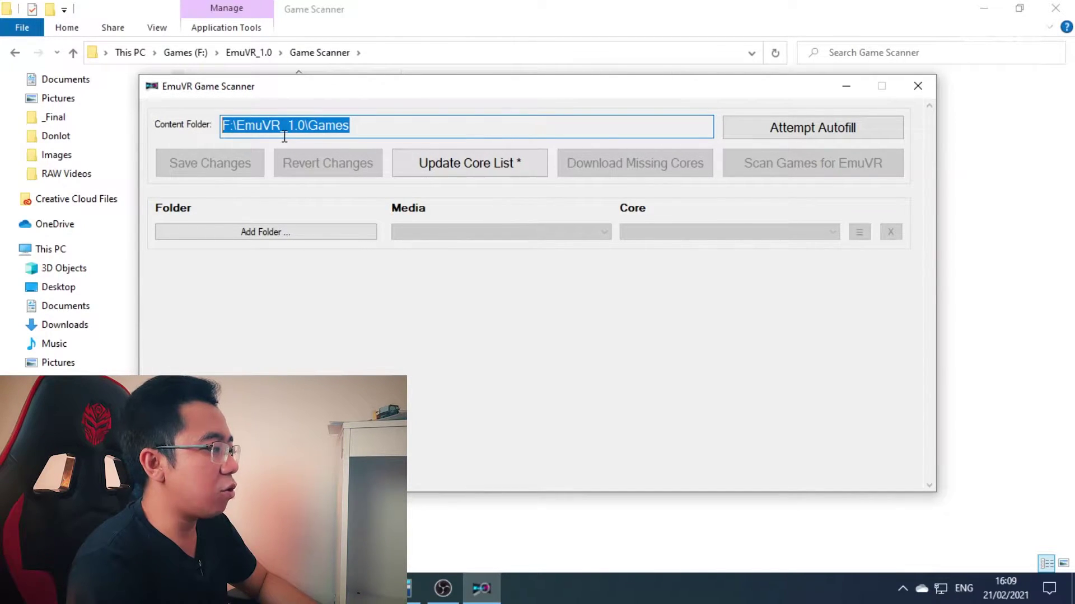
- Switch to Firefox, search Google for "nes roms free" in a new tab, and look over the results
key(alt+Tab)
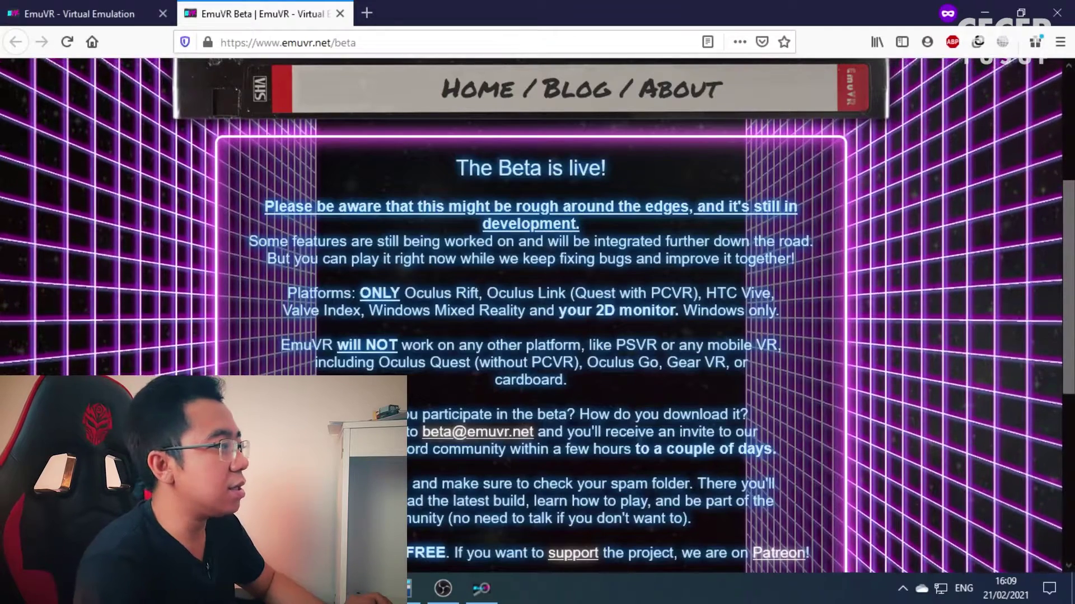
click(367, 11)
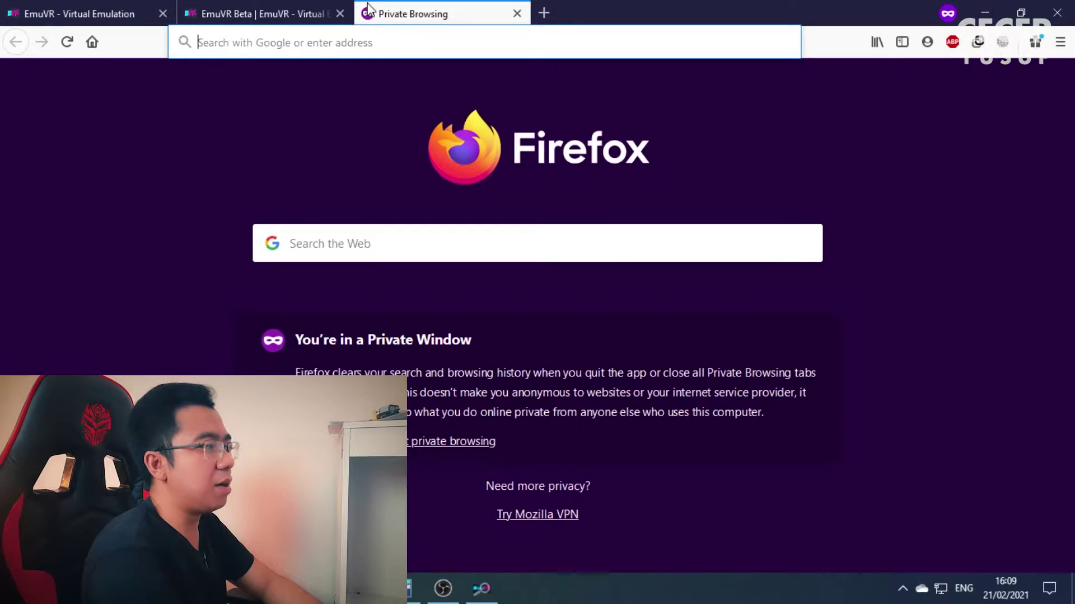
text(nes)
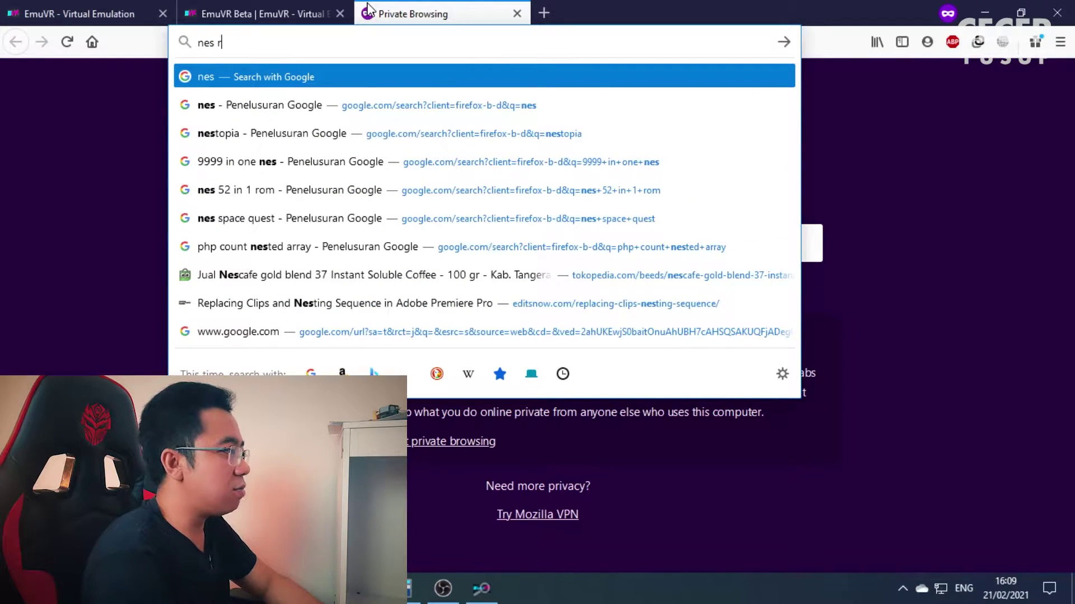
text( roms f)
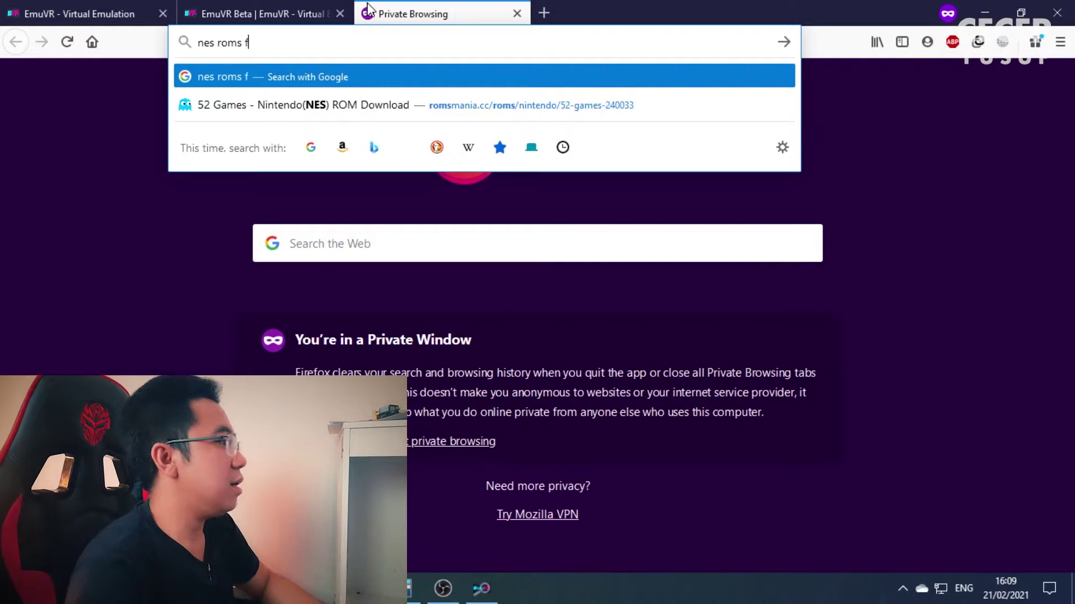
text(ree)
key(Return)
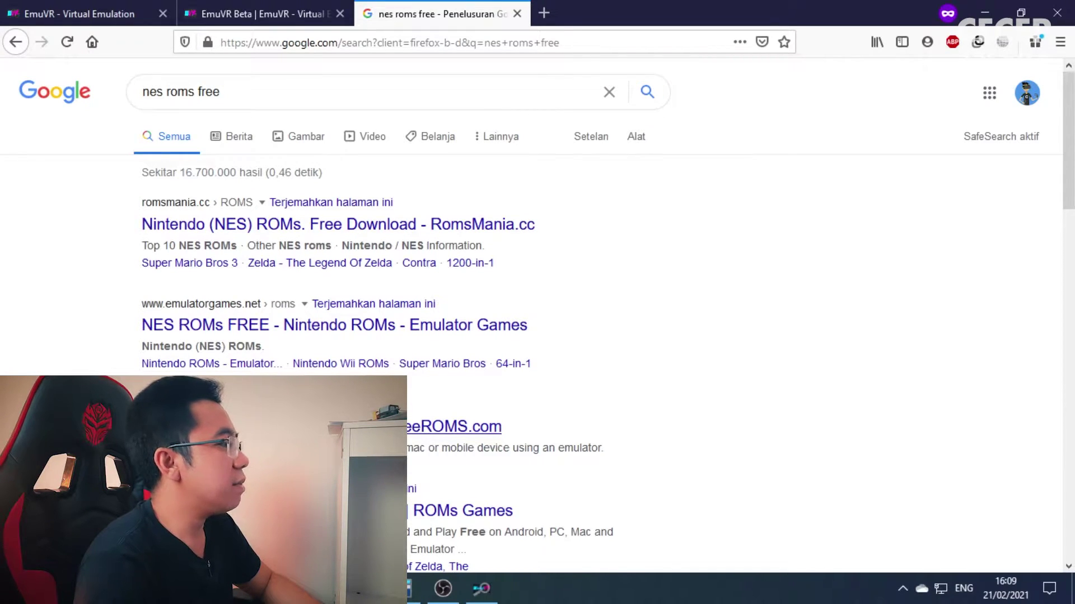
scroll(336, 426, down, 3)
scroll(336, 426, up, 3)
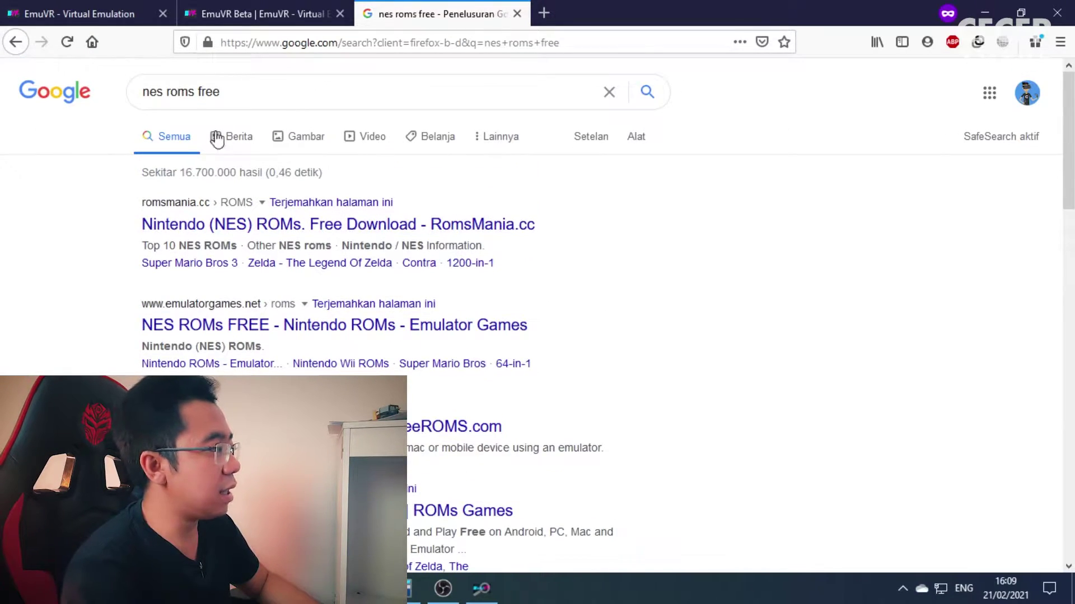
- Search Google for "sega roms free" by replacing the console name in the query
click(288, 93)
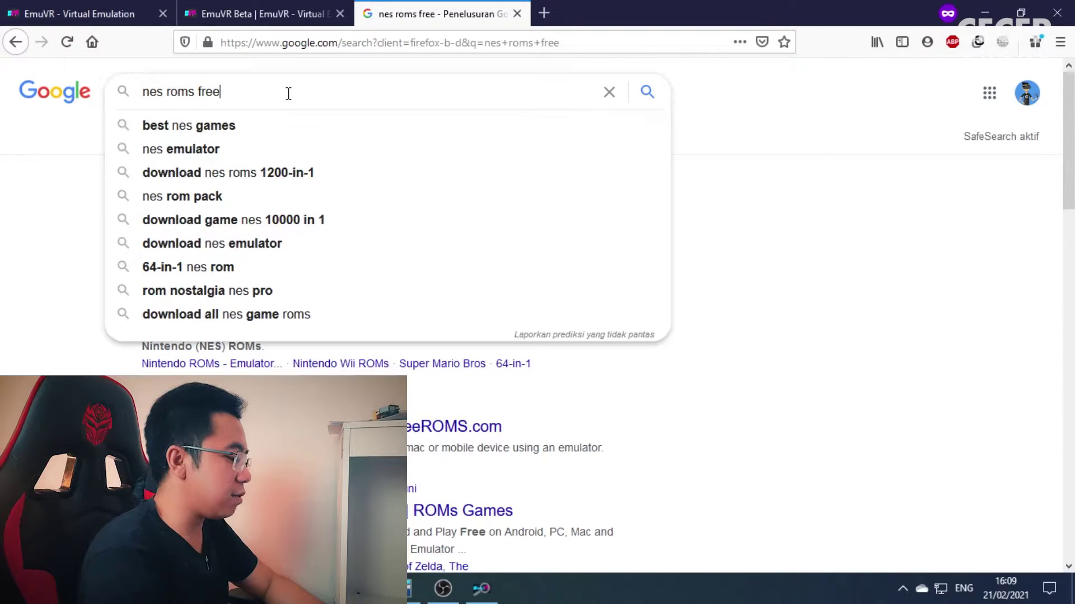
key(Delete)
key(Delete)
key(Delete)
key(Delete)
text(sega)
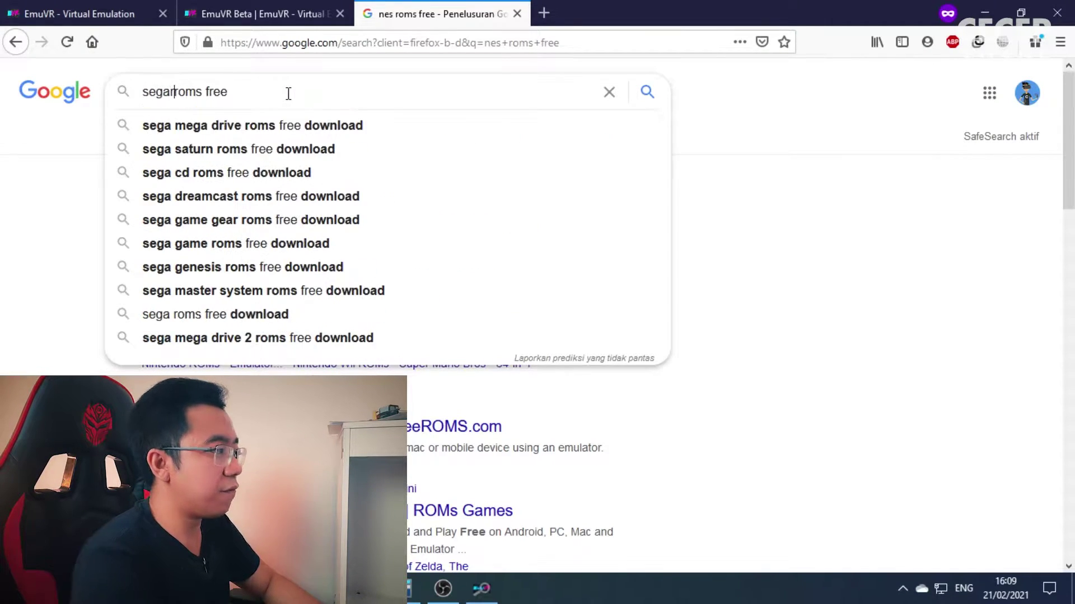
key(Return)
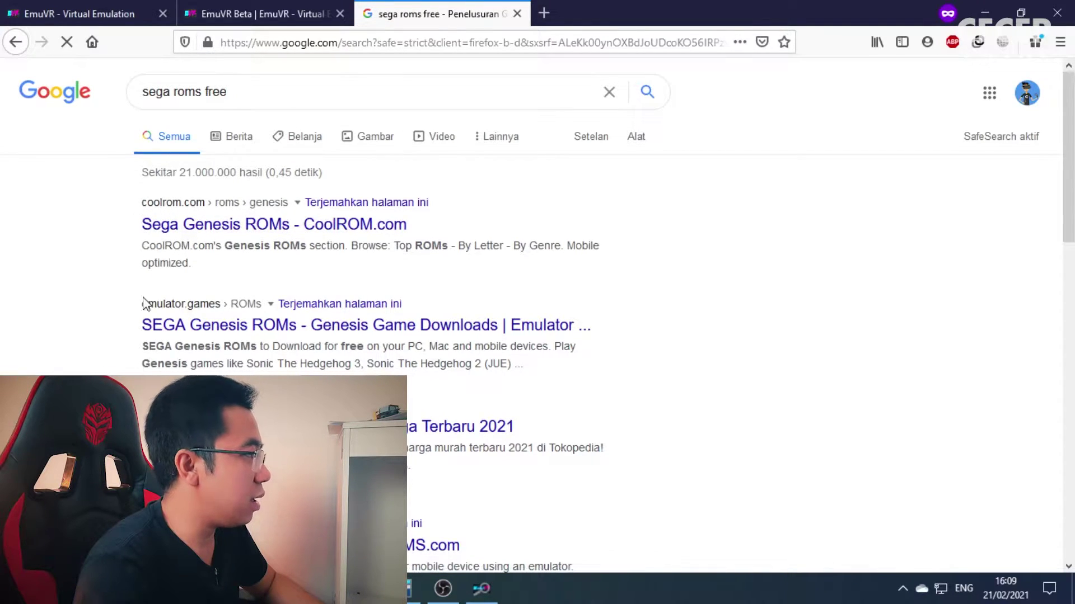
double_click(156, 89)
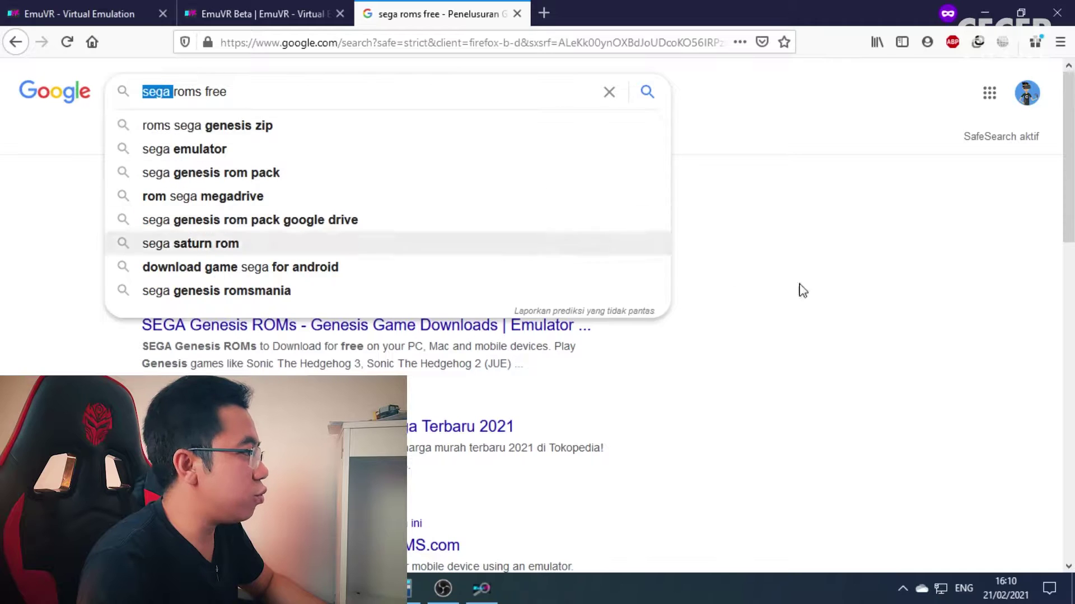
- Switch to the File Explorer window showing Installed Games\NES\ROMS on Games (F:) and look through its NES files
key(alt+Tab)
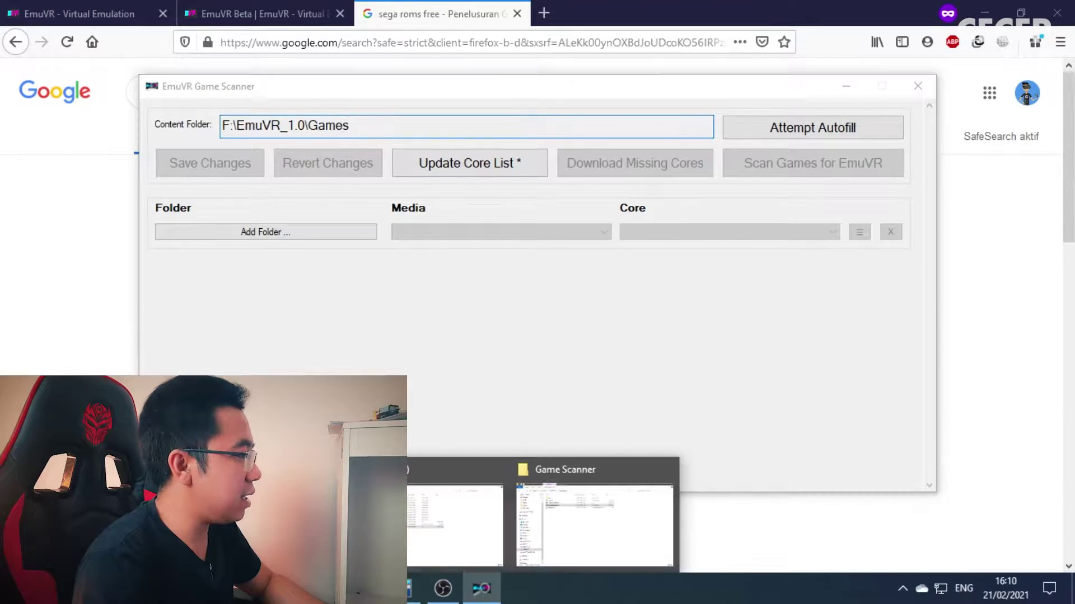
click(399, 588)
click(447, 520)
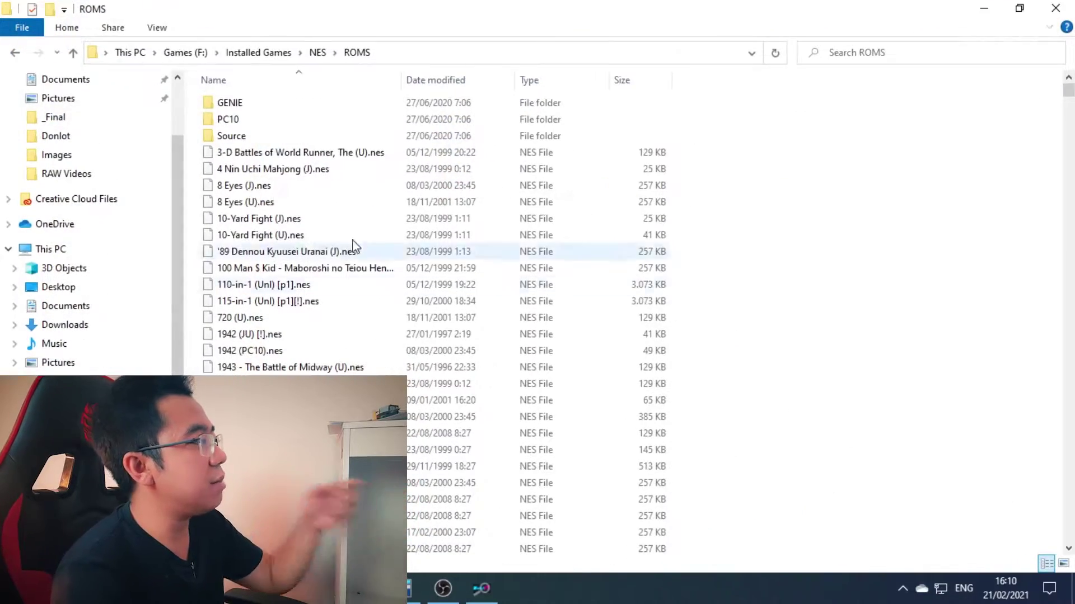
mouse_move(1068, 89)
mouse_down()
mouse_move(1068, 532)
mouse_move(1068, 86)
mouse_up()
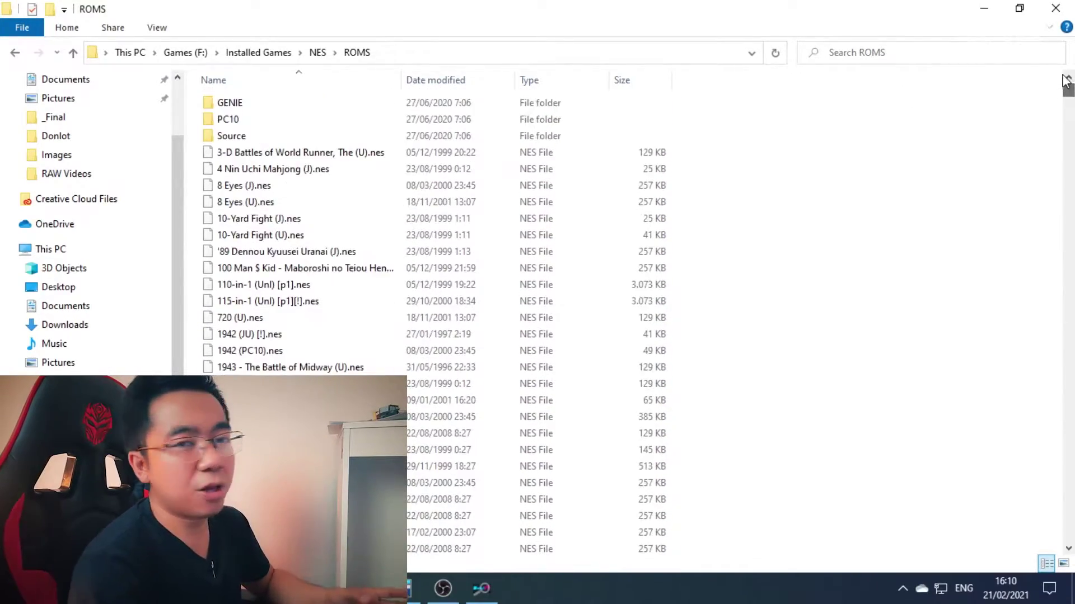
scroll(319, 226, down, 7)
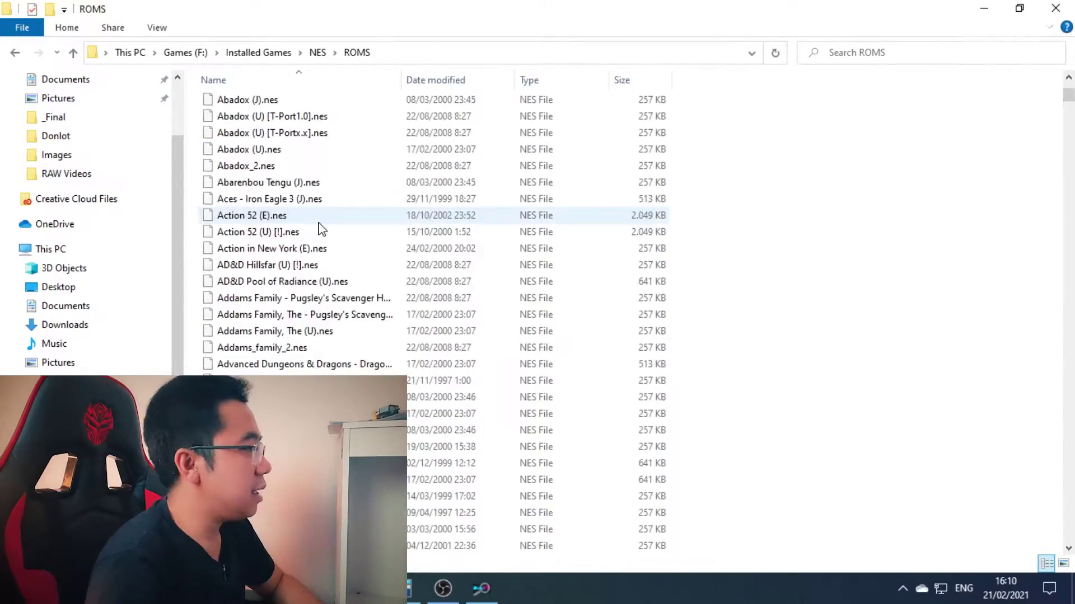
scroll(319, 226, up, 7)
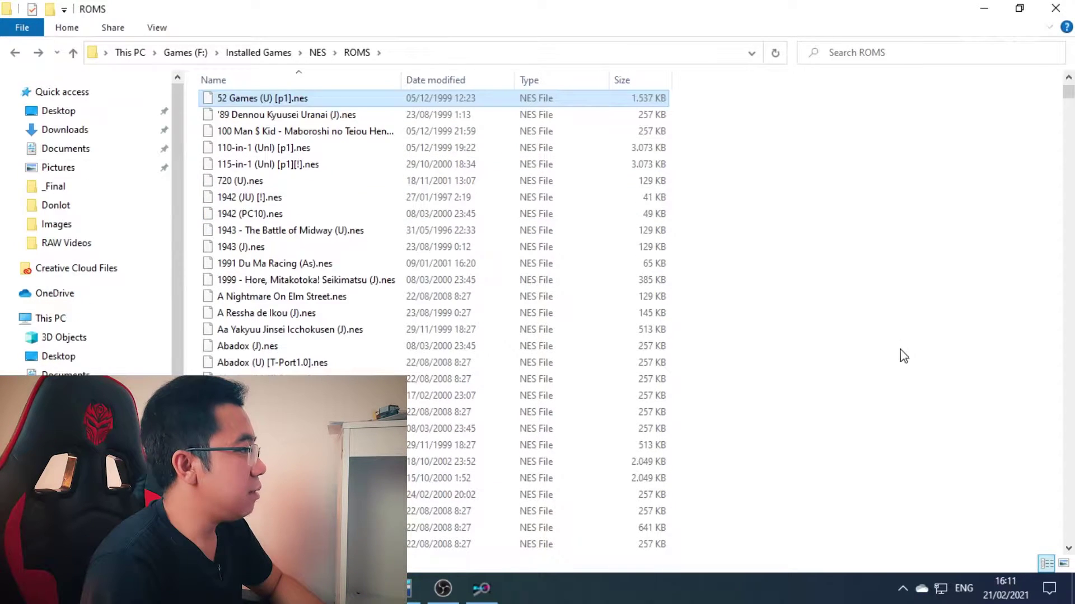
- Locate and select 52 Games (U) [p1].nes in the ROMS folder and look over the neighbouring ROM files
scroll(814, 337, up, 3)
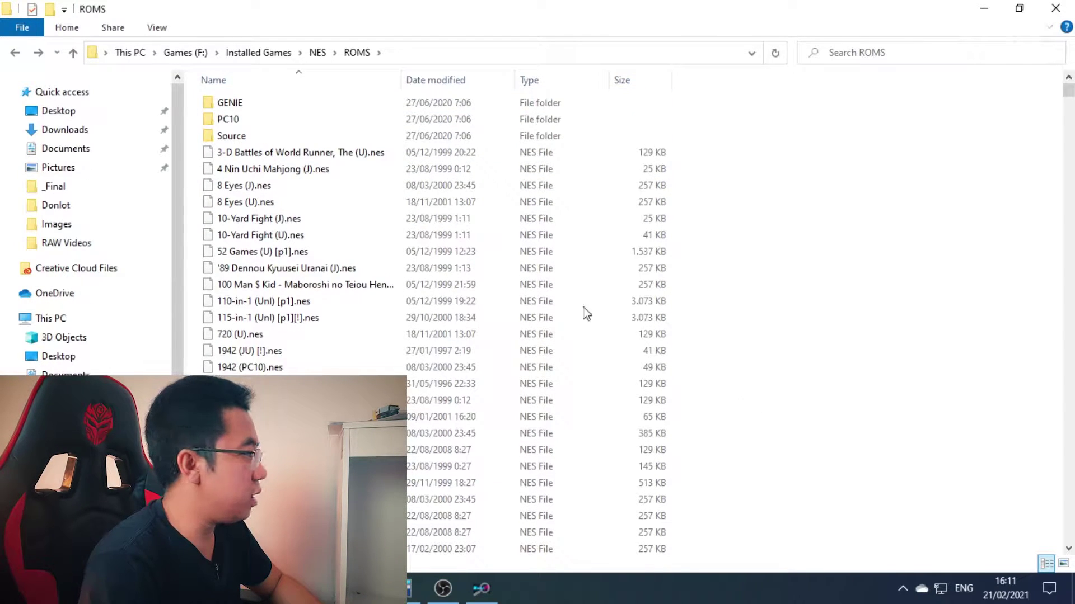
key(5)
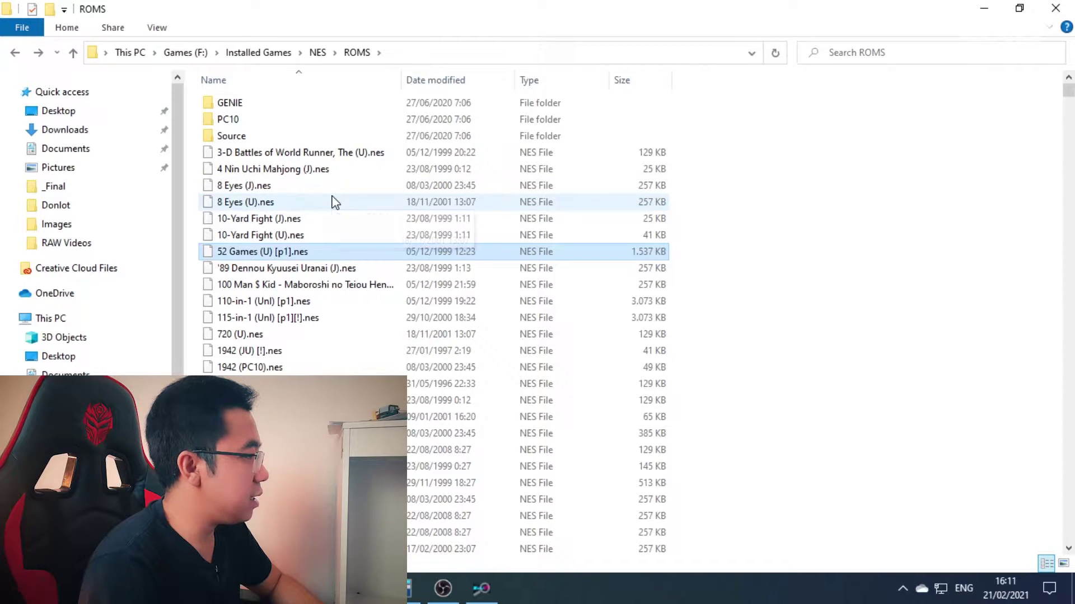
scroll(336, 212, down, 2)
scroll(343, 228, up, 2)
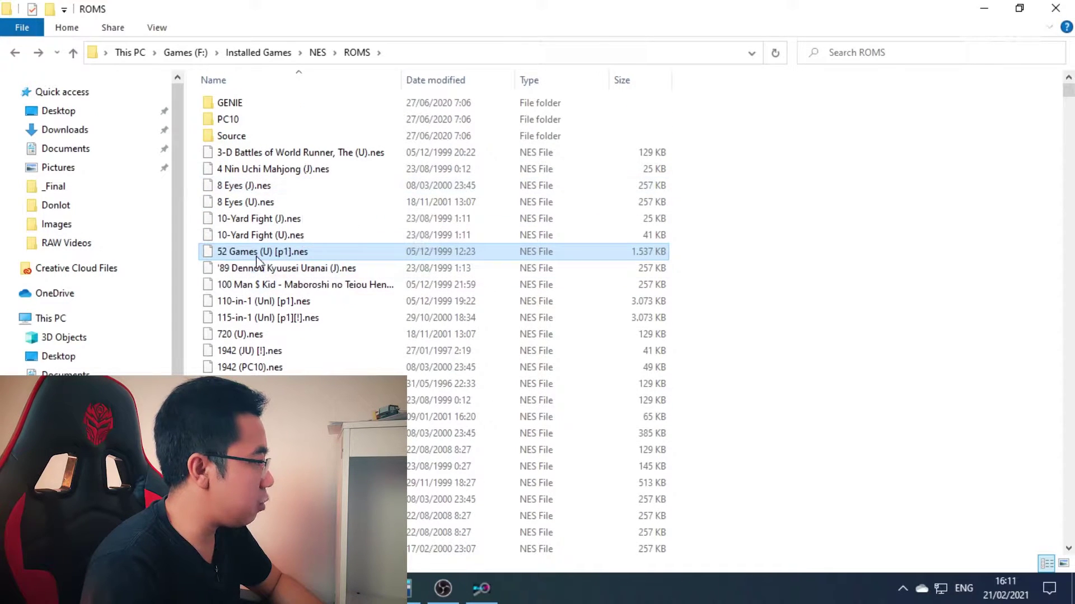
scroll(384, 312, down, 4)
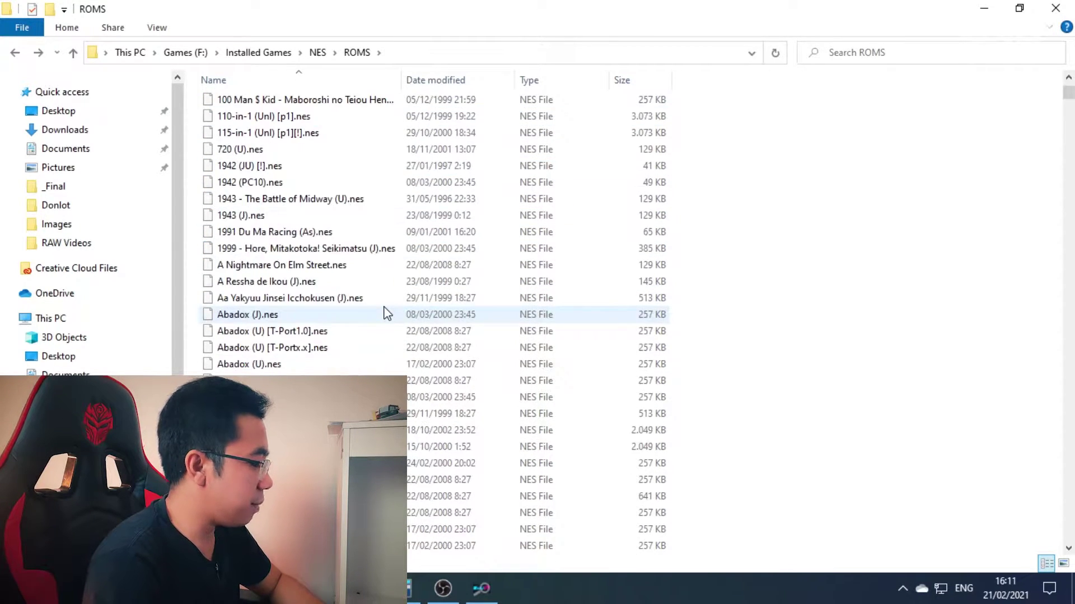
- Select Aladdin (E) [!].nes, Arkanoid (U).nes and Captain America and The Avengers (U).nes in the ROMS folder
scroll(385, 313, down, 7)
click(385, 316)
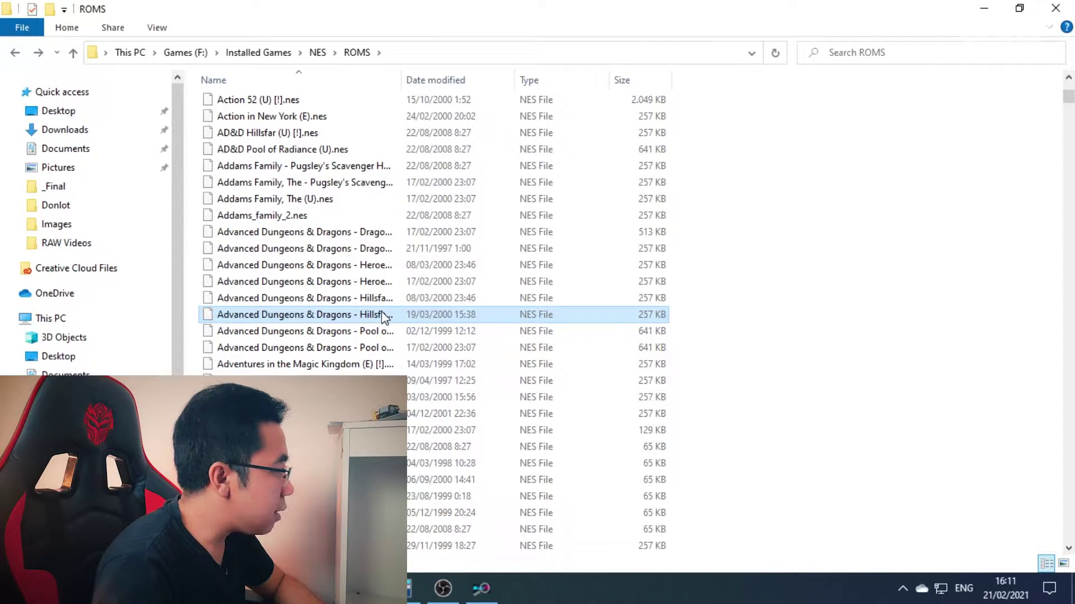
scroll(386, 324, down, 15)
click(386, 381)
scroll(386, 463, down, 4)
scroll(386, 463, down, 10)
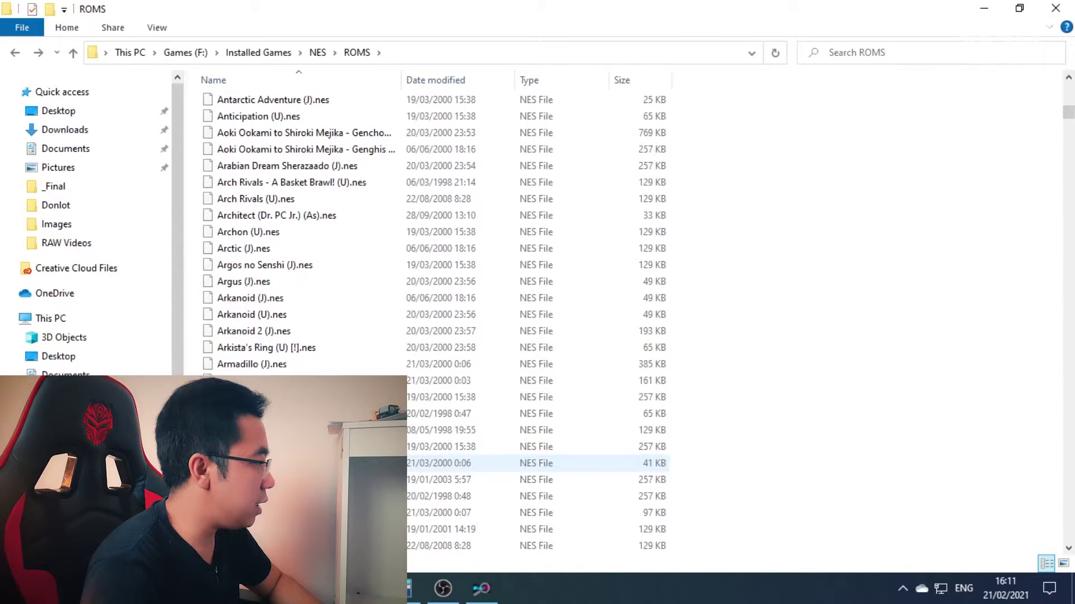
click(284, 315)
scroll(336, 396, down, 20)
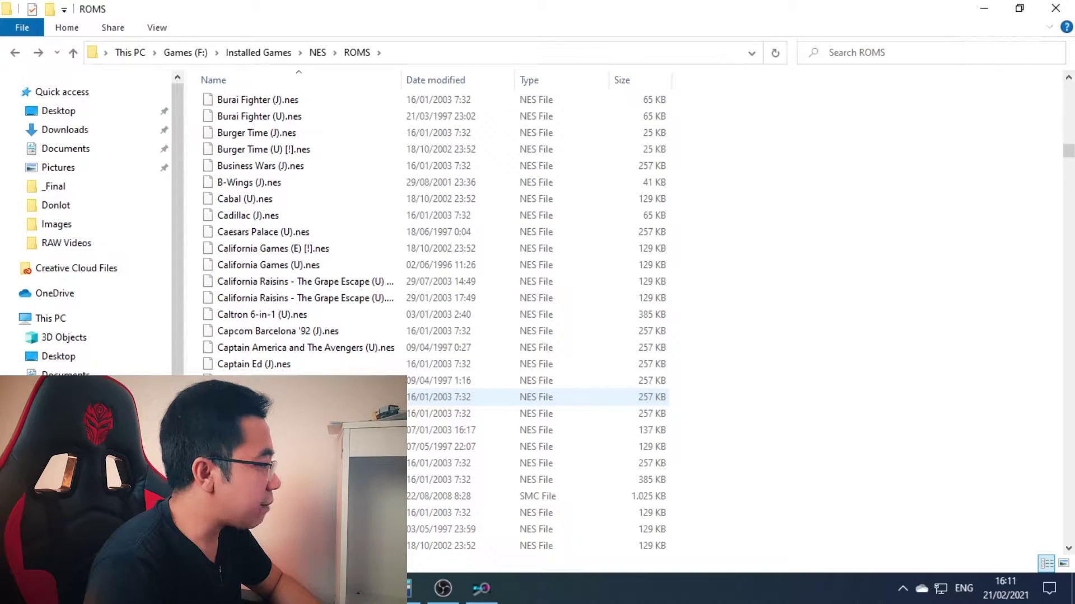
click(360, 353)
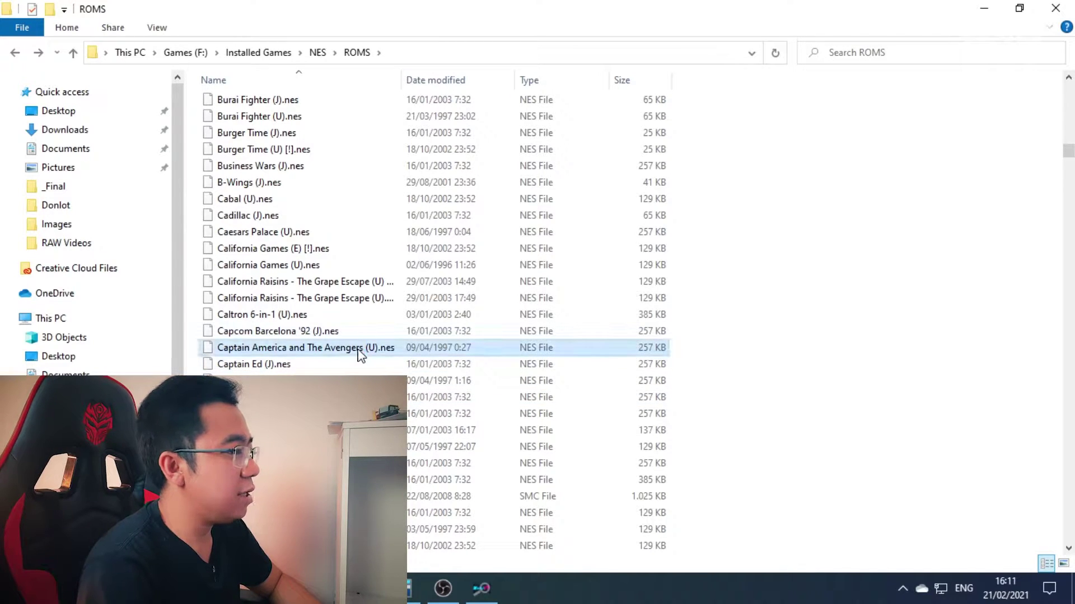
- Add 52 Games (U) [p1].nes, 110-in-1 (Unl) [p1].nes and 115-in-1 (Unl) [p1][!].nes to the selection and copy all selected ROMs
scroll(585, 455, up, 4)
scroll(582, 447, up, 20)
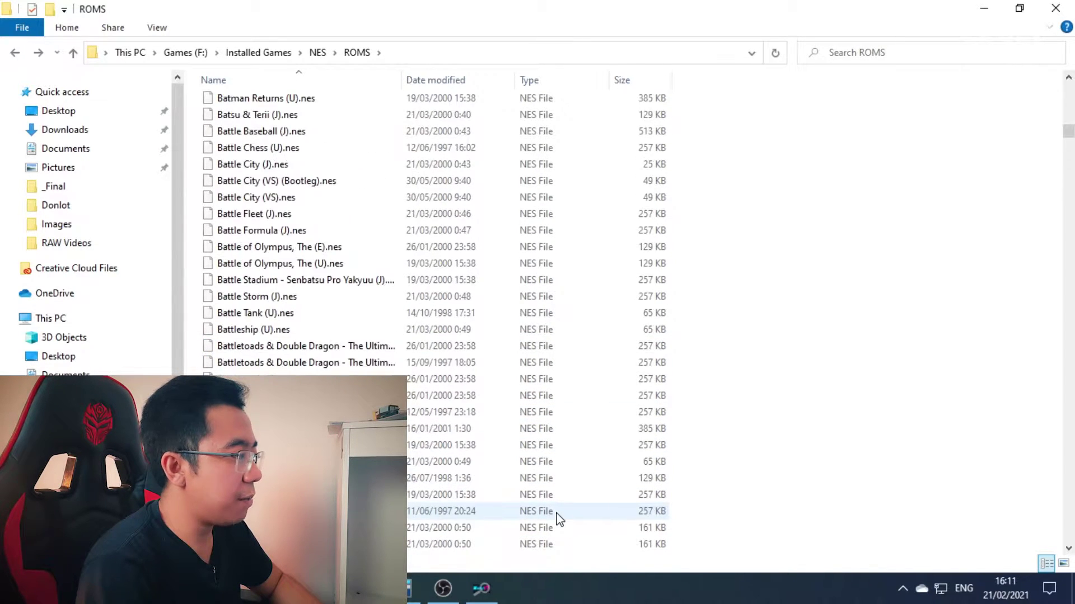
scroll(560, 521, up, 20)
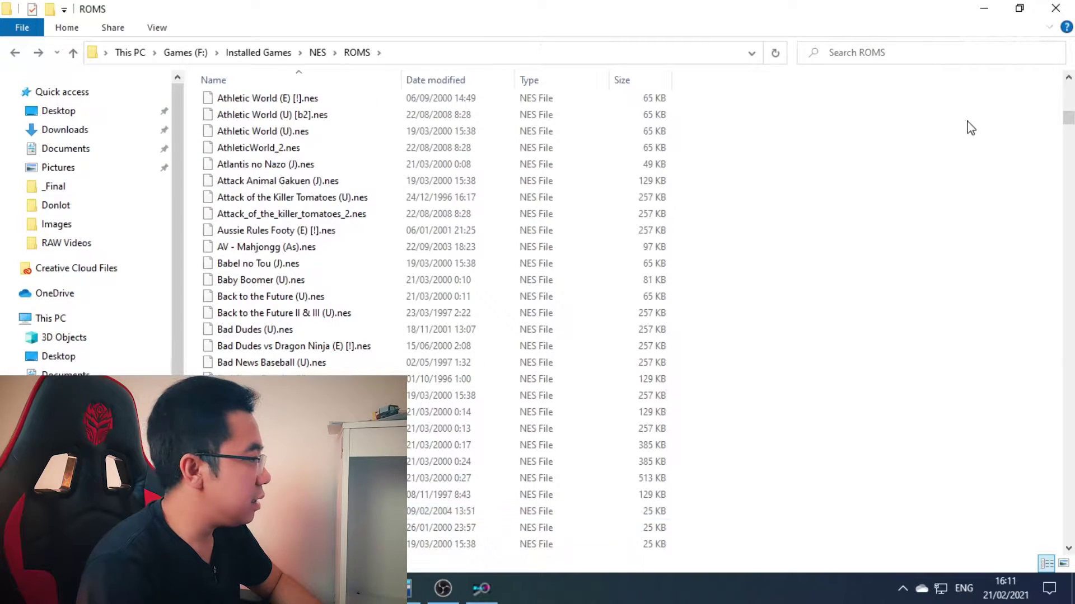
drag(1069, 120, 1069, 84)
scroll(492, 281, down, 4)
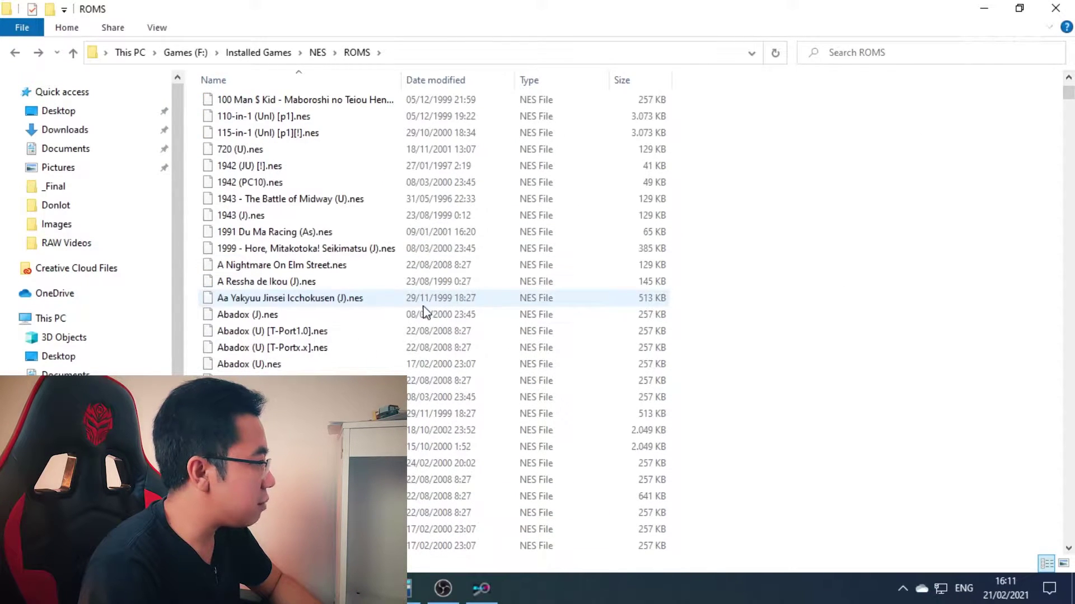
scroll(427, 312, up, 3)
click(252, 213)
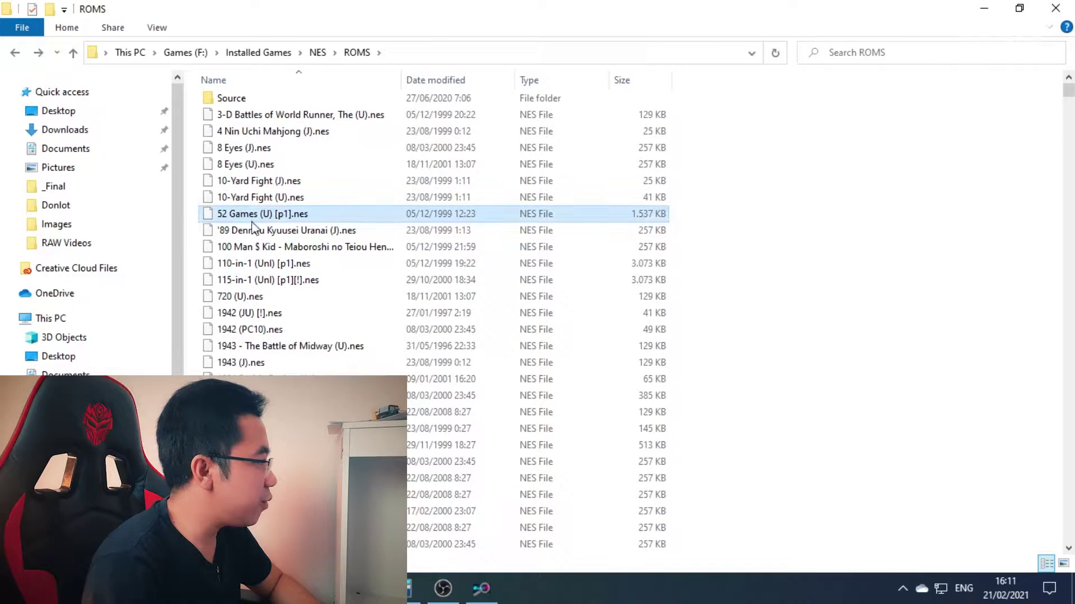
ctrl+click(277, 266)
ctrl+click(280, 279)
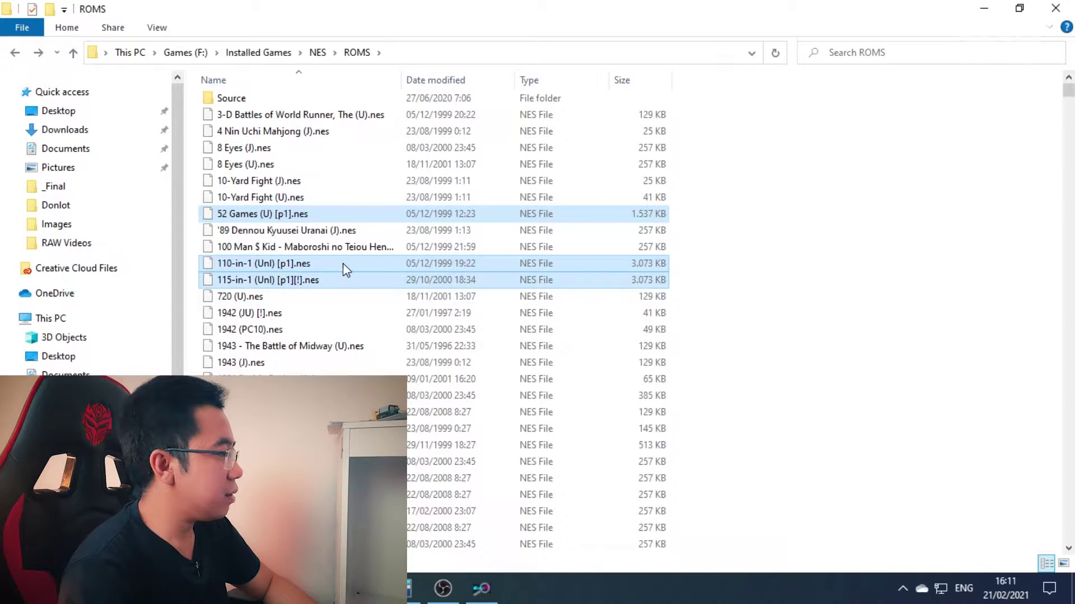
scroll(344, 270, down, 20)
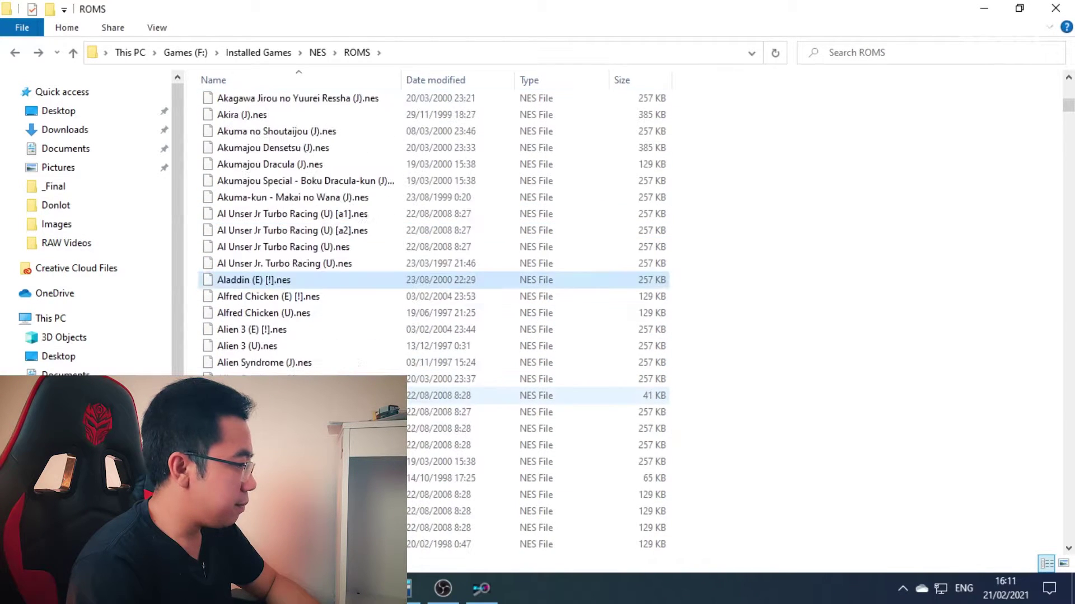
- Switch to the Game Scanner folder window, open EmuVR_1.0\Games, and widen the Name column to show the full file name
mouse_move(409, 588)
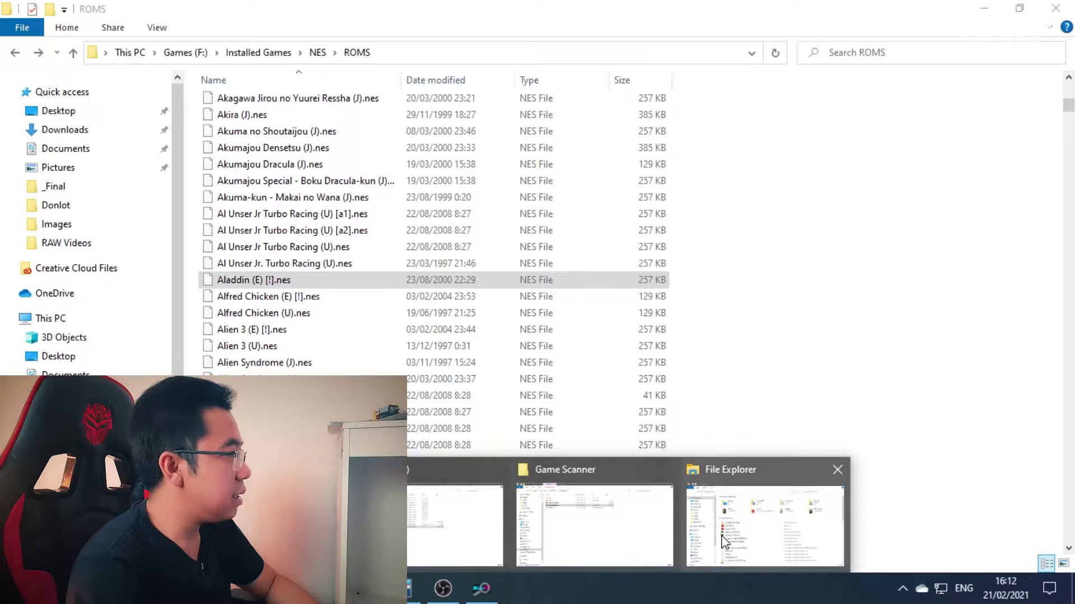
click(593, 531)
click(309, 101)
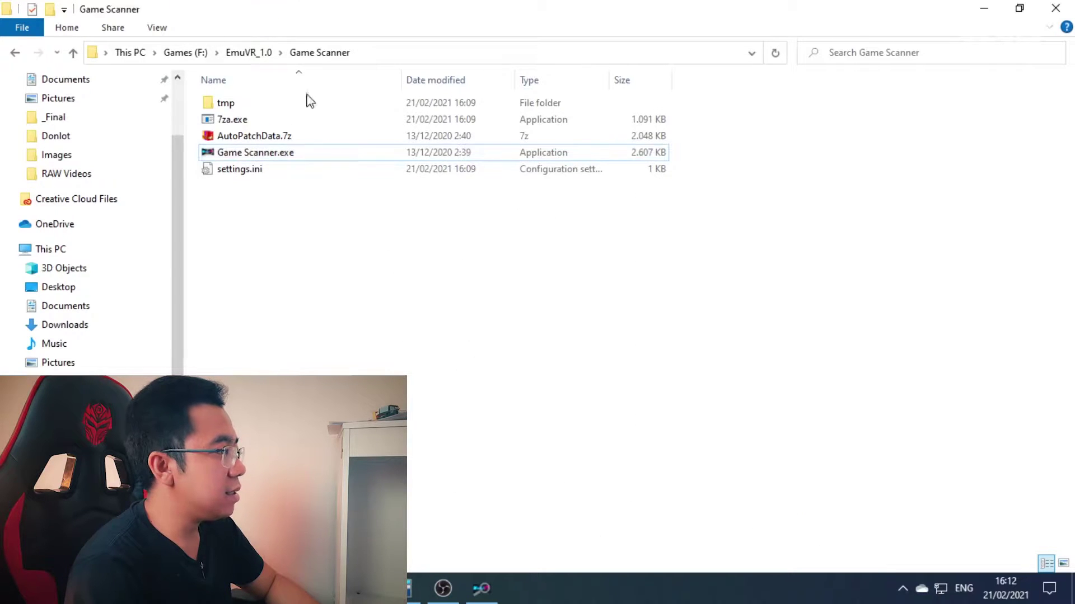
click(249, 53)
double_click(237, 153)
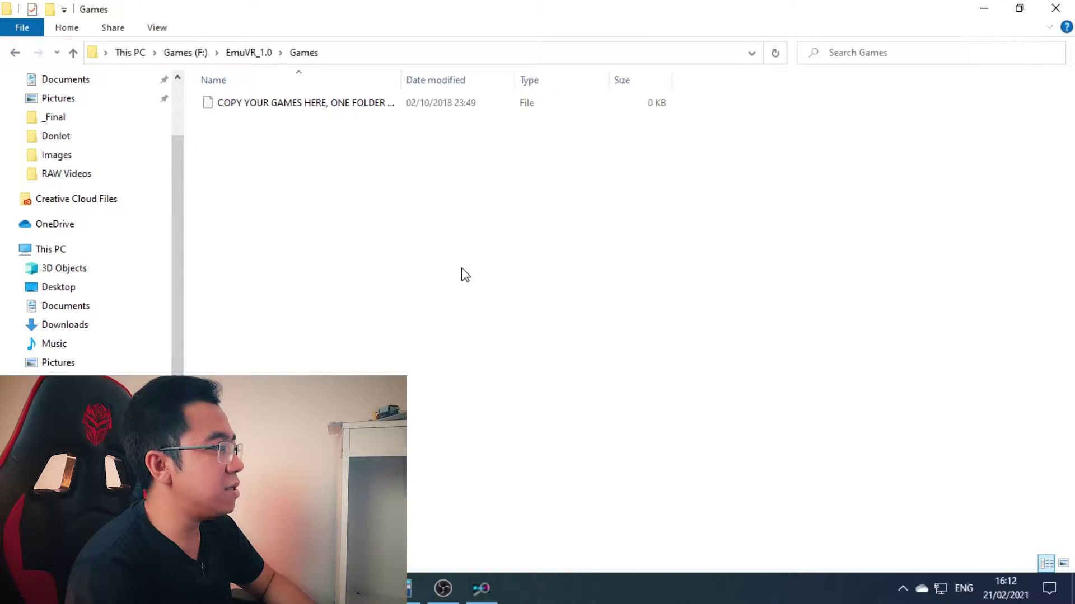
drag(403, 80, 511, 82)
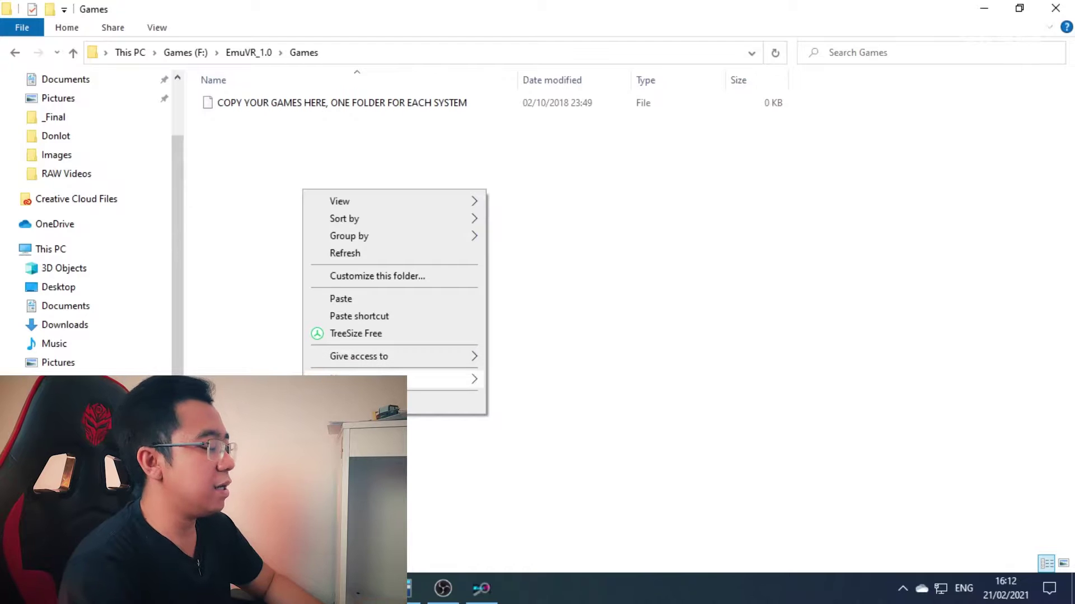
- Create a folder named NES inside Games, open it, and paste the copied ROM files into it
mouse_move(459, 379)
click(520, 378)
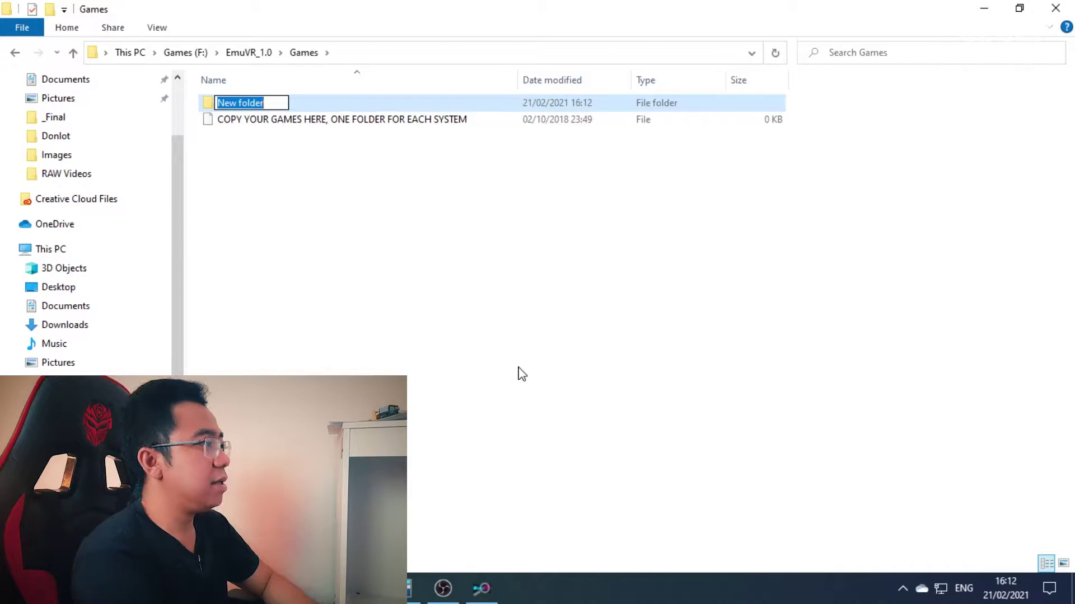
text(NES)
key(Return)
key(Return)
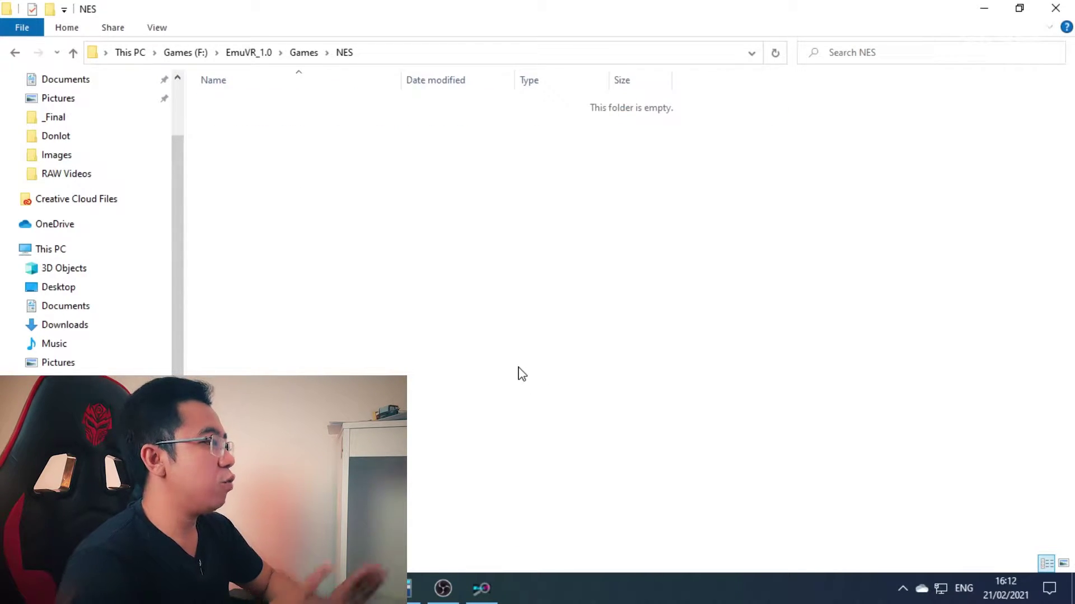
key(ctrl+v)
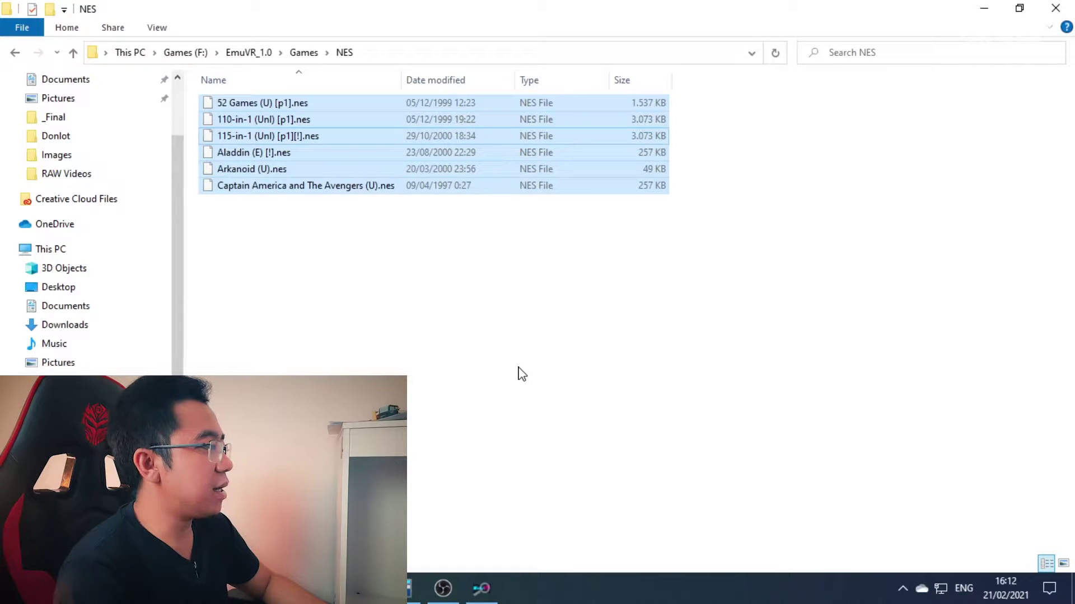
click(558, 356)
- Go back to the Games folder, examine its one-folder-per-system layout, and reopen the NES folder to view its ROMs
click(309, 53)
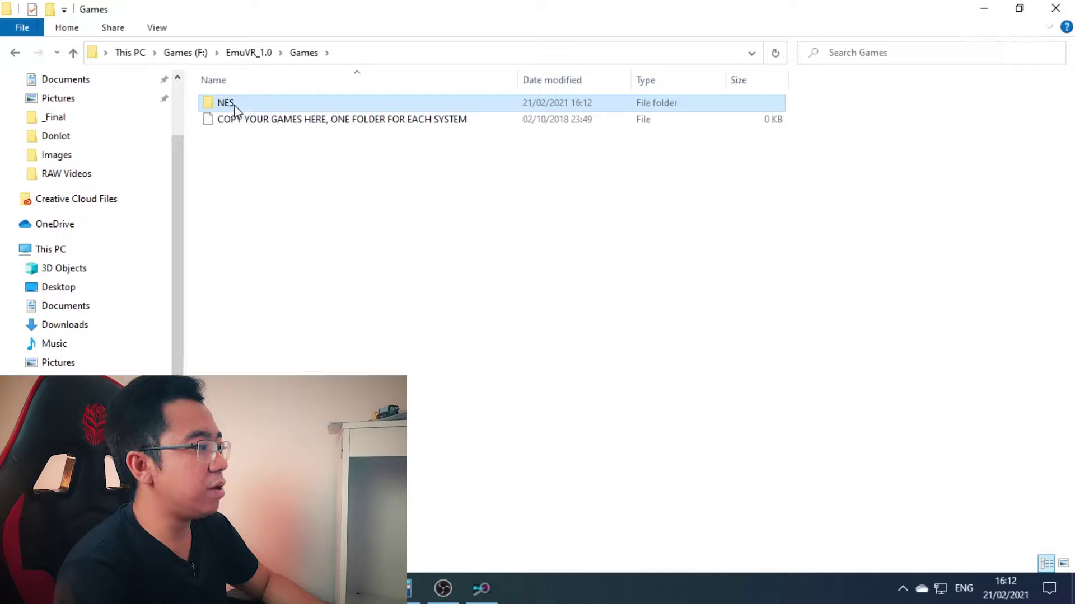
click(351, 125)
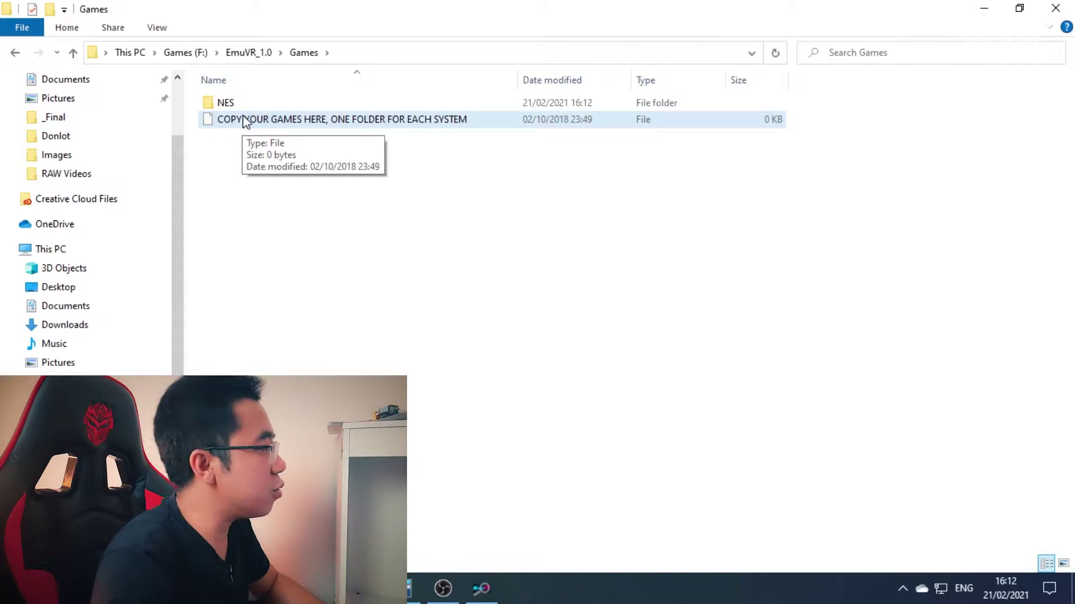
click(220, 104)
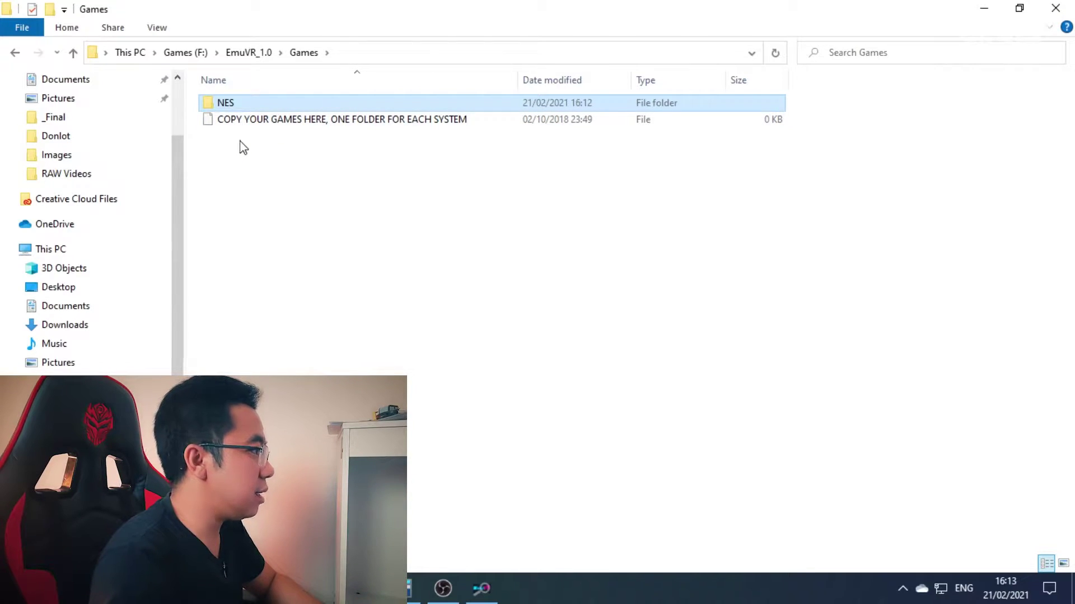
double_click(238, 104)
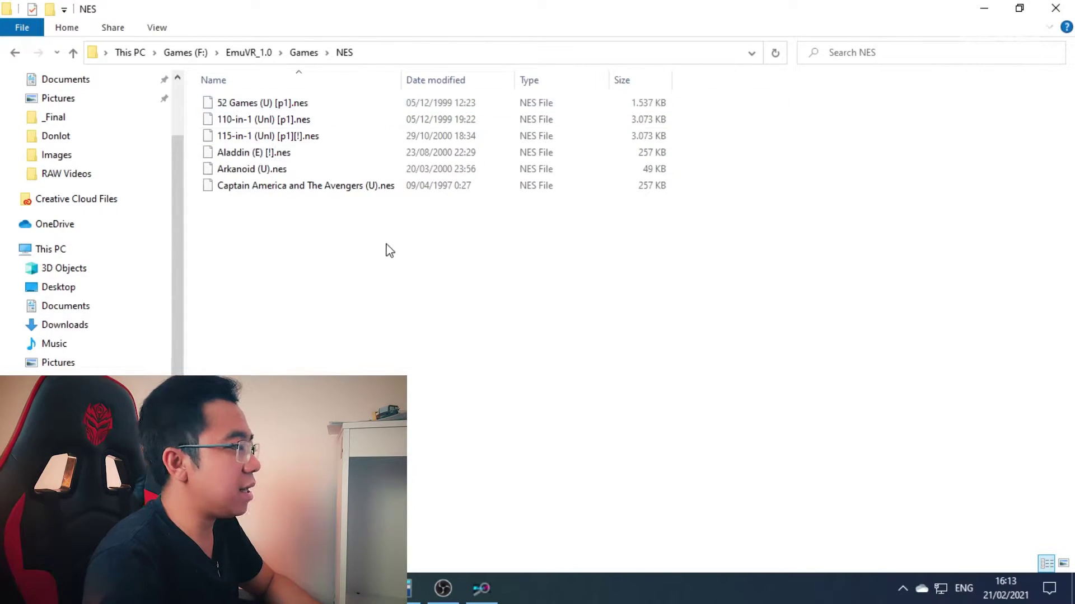
- Switch to EmuVR Game Scanner, reposition its window, and check its Content Folder path
click(484, 579)
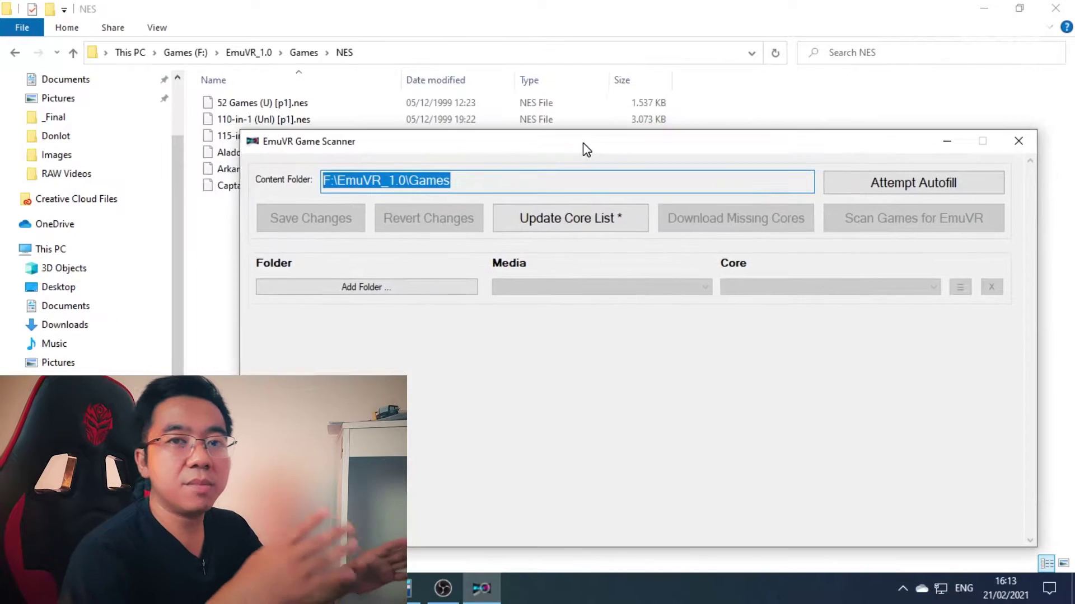
drag(586, 150, 608, 122)
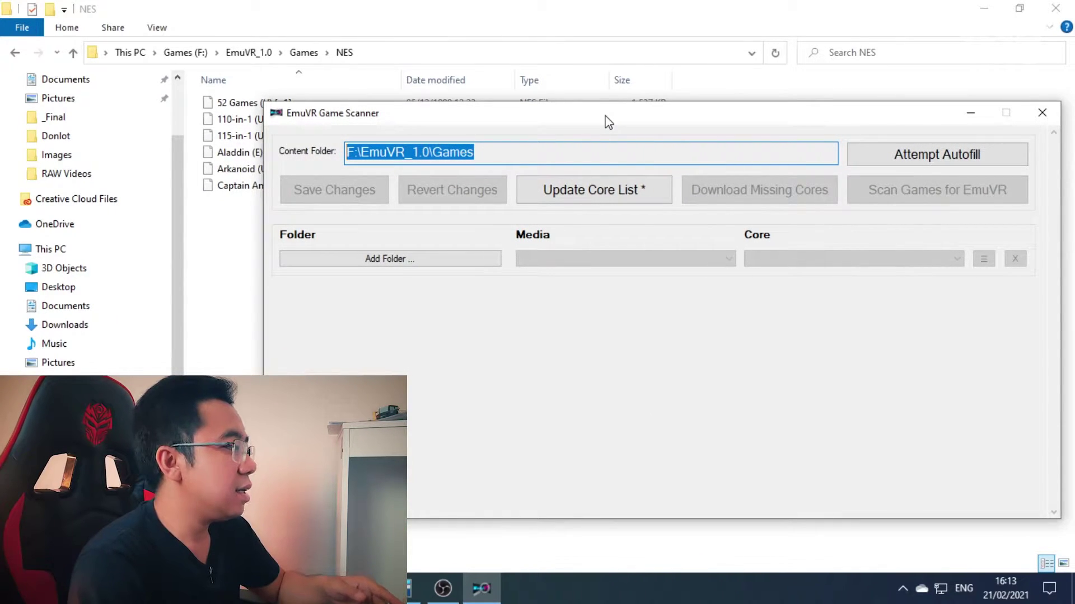
click(560, 152)
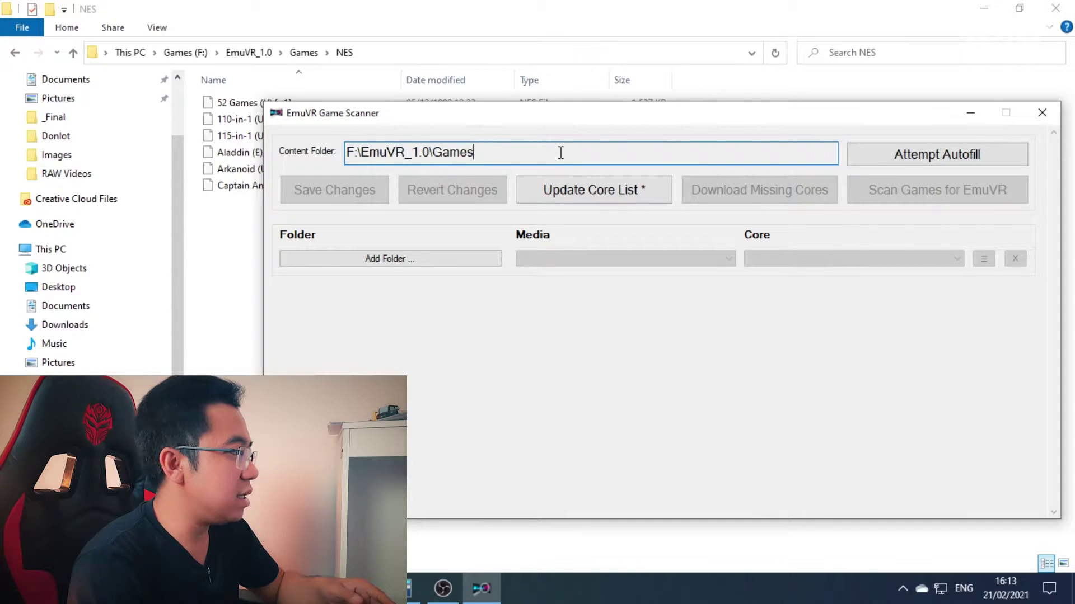
- Open the Game Scanner folder in EmuVR_1.0, bring up Game Scanner.exe, and check that its Content Folder path points to Games
click(305, 53)
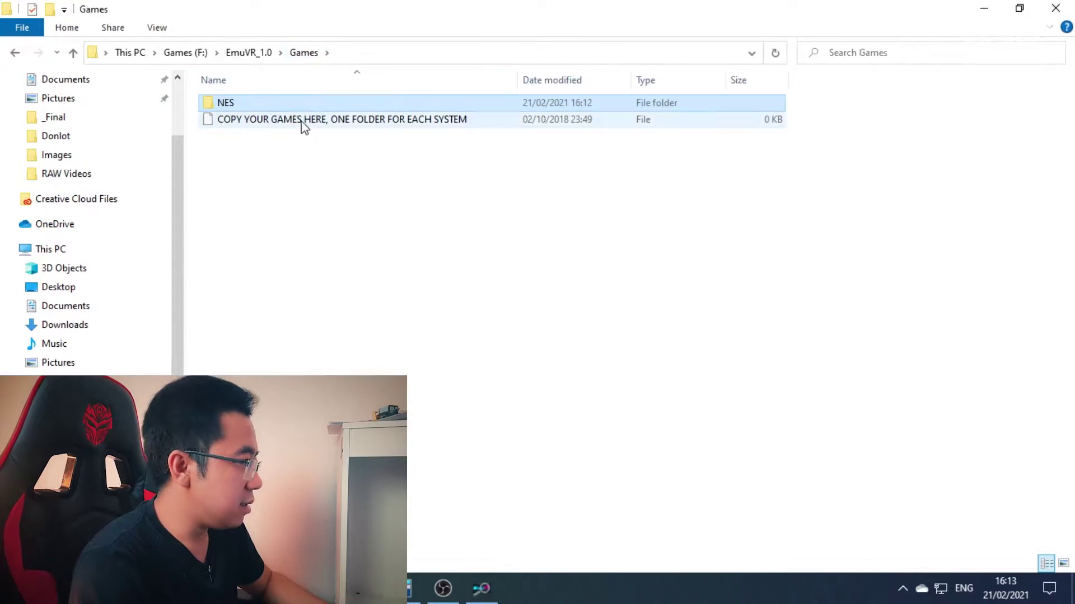
click(248, 52)
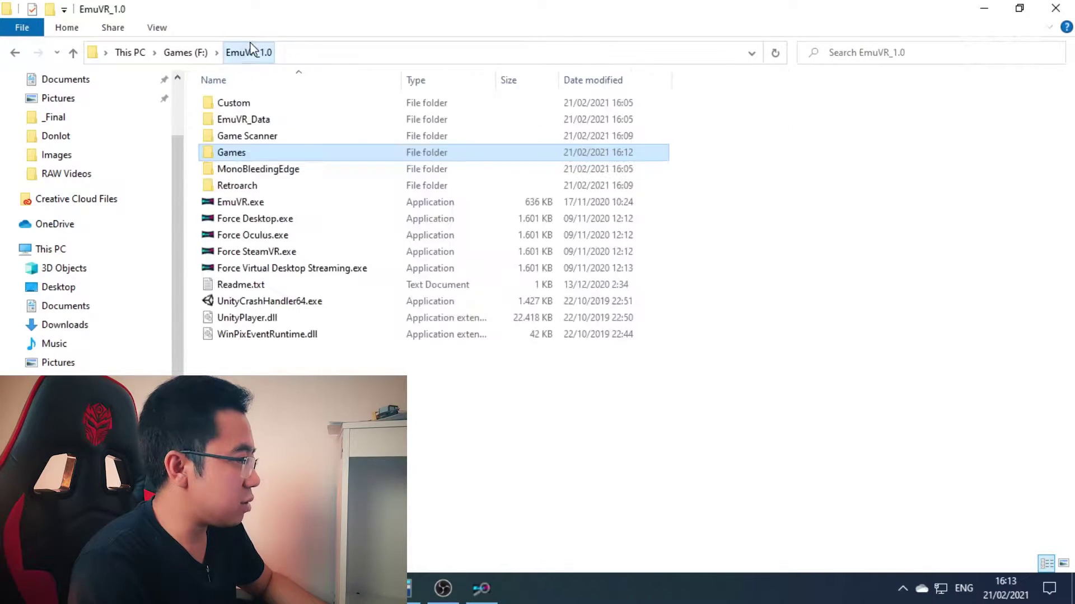
double_click(254, 135)
double_click(257, 160)
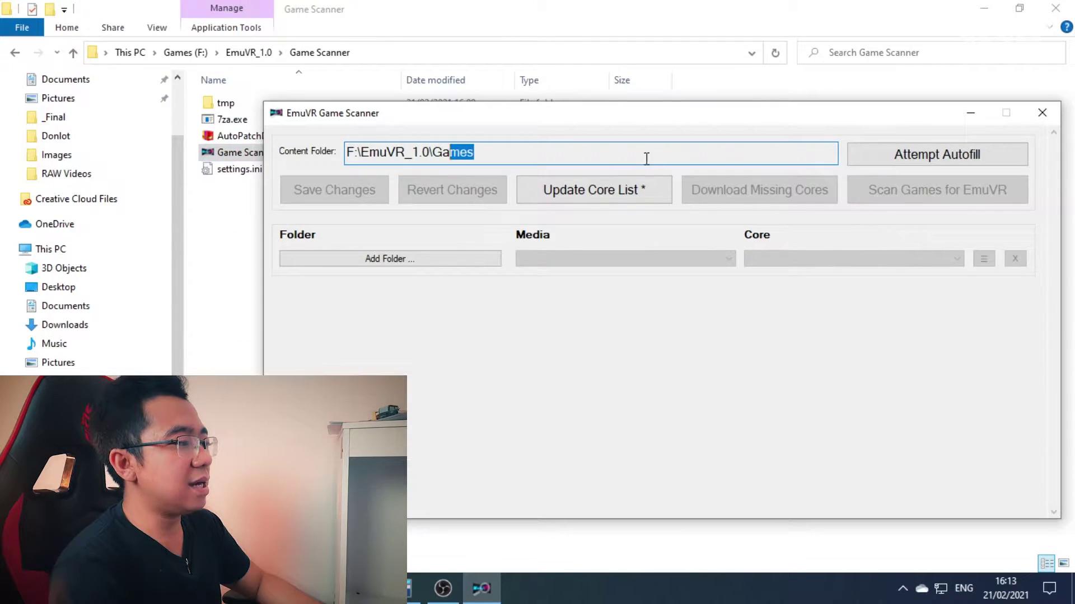
click(607, 154)
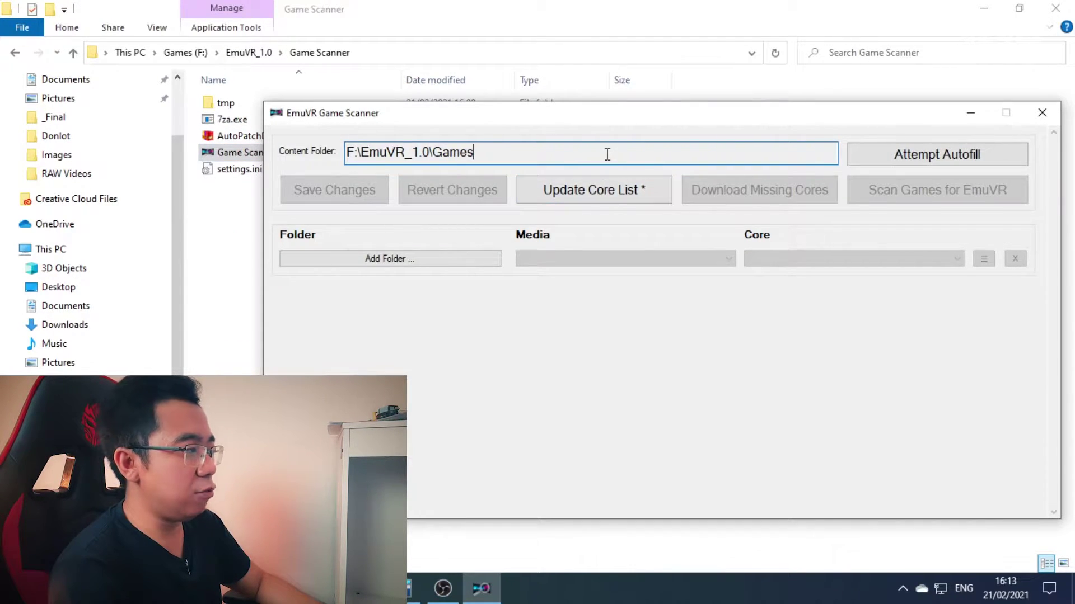
double_click(508, 160)
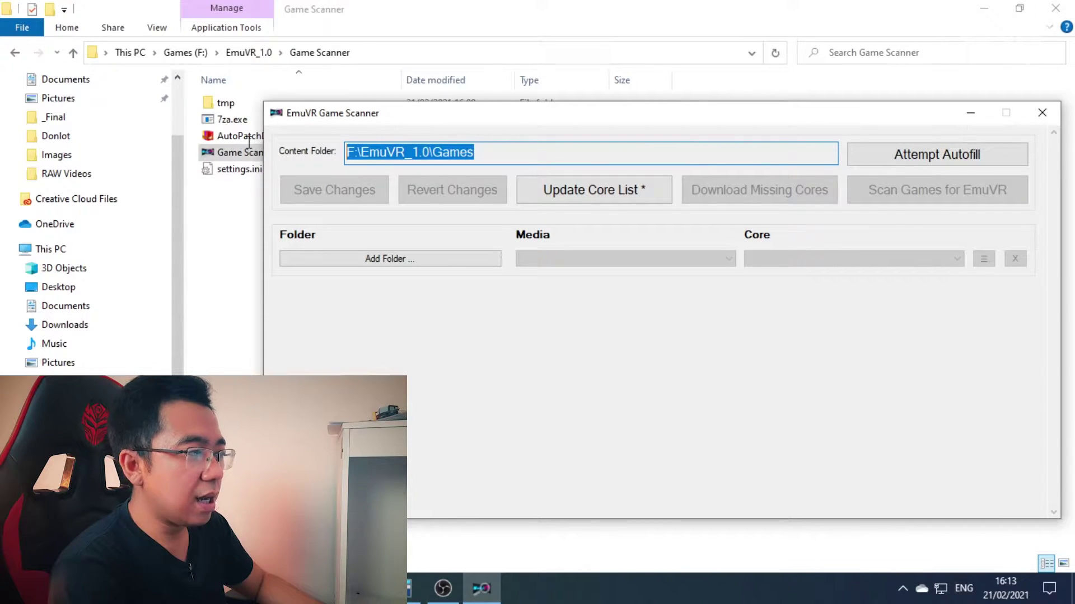
- Autofill the system list from the folders in F:\EmuVR_1.0\Games and dismiss the completion notice
click(930, 164)
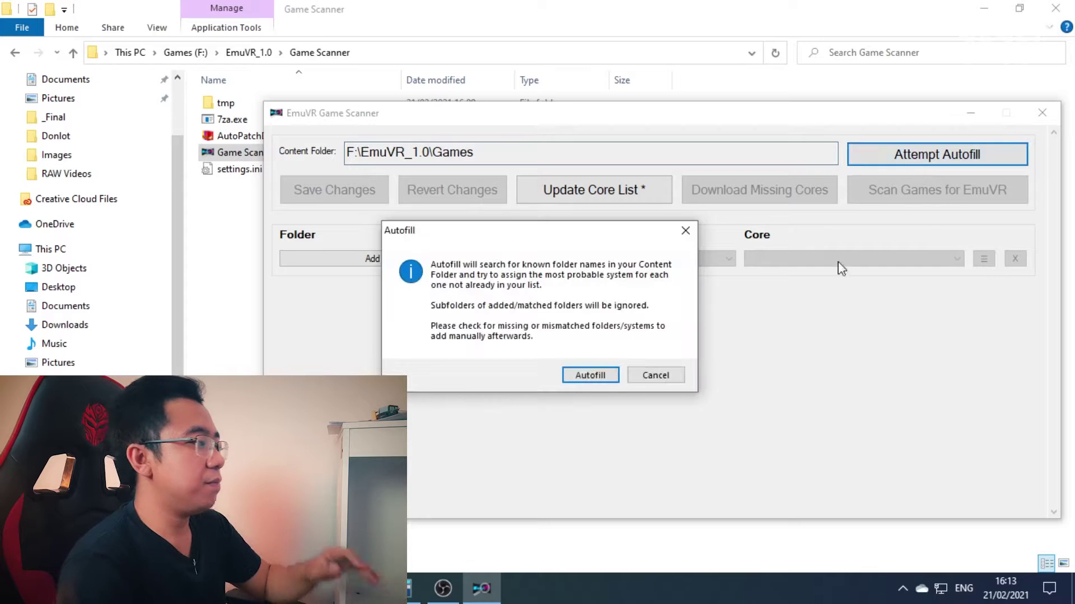
click(588, 375)
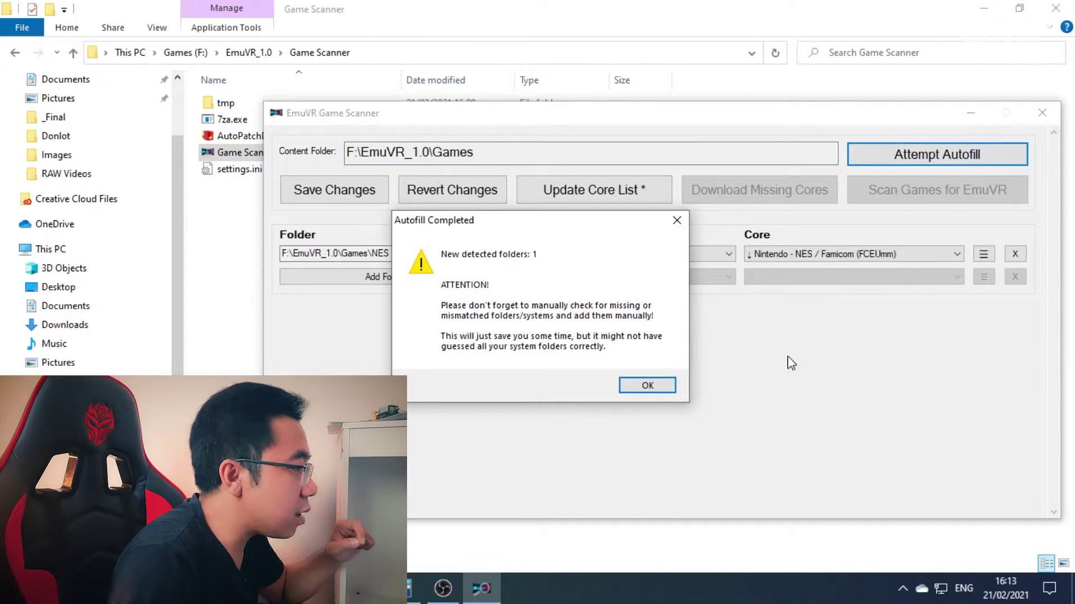
click(644, 386)
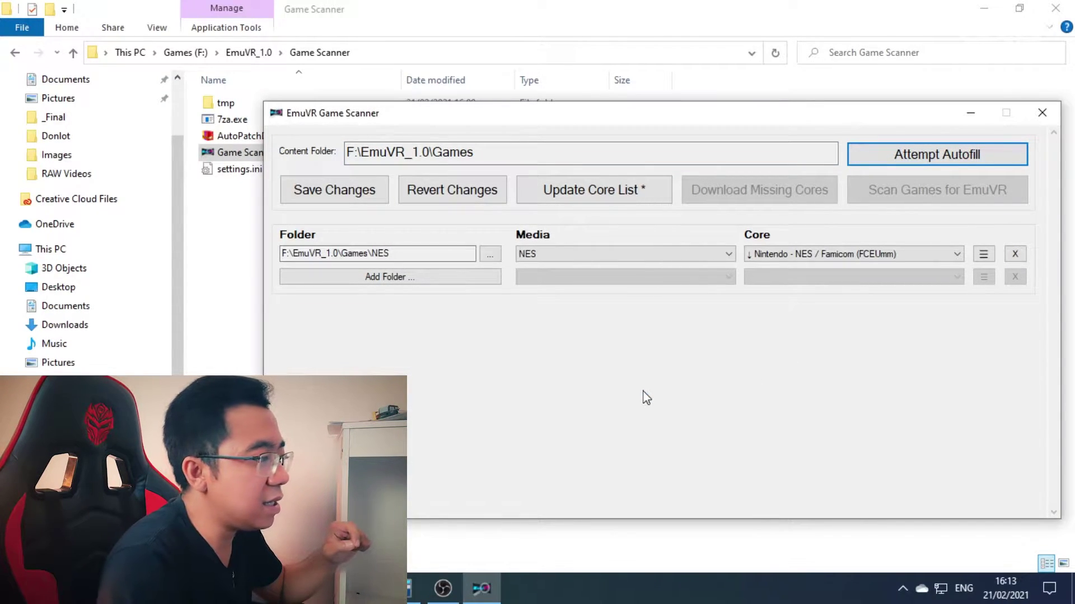
- Set the NES folder's core to Nintendo - NES / Famicom (Nestopia UE) and update the core list
click(787, 255)
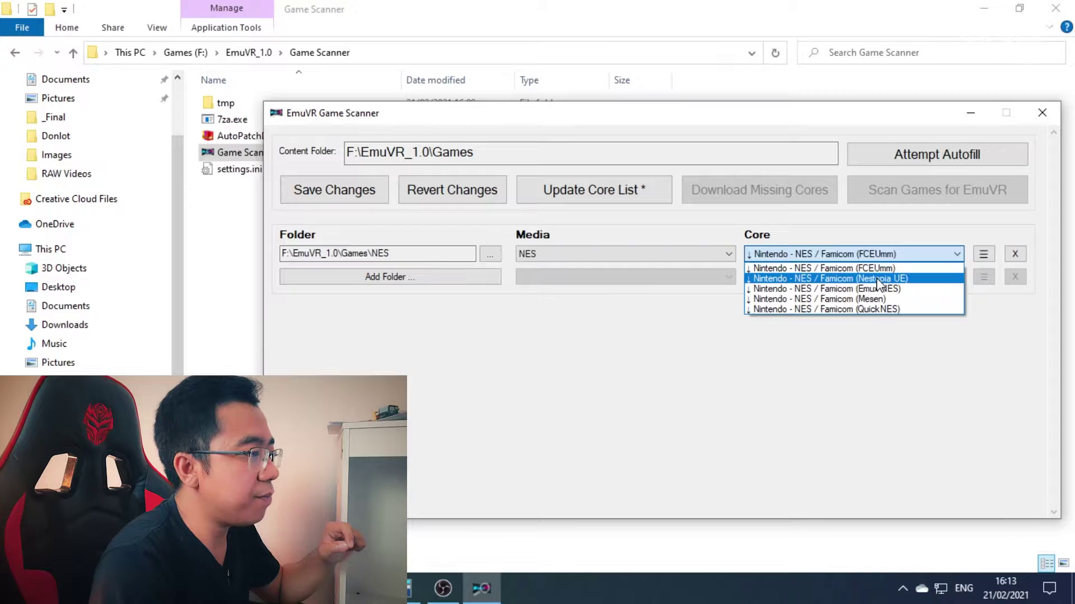
click(879, 278)
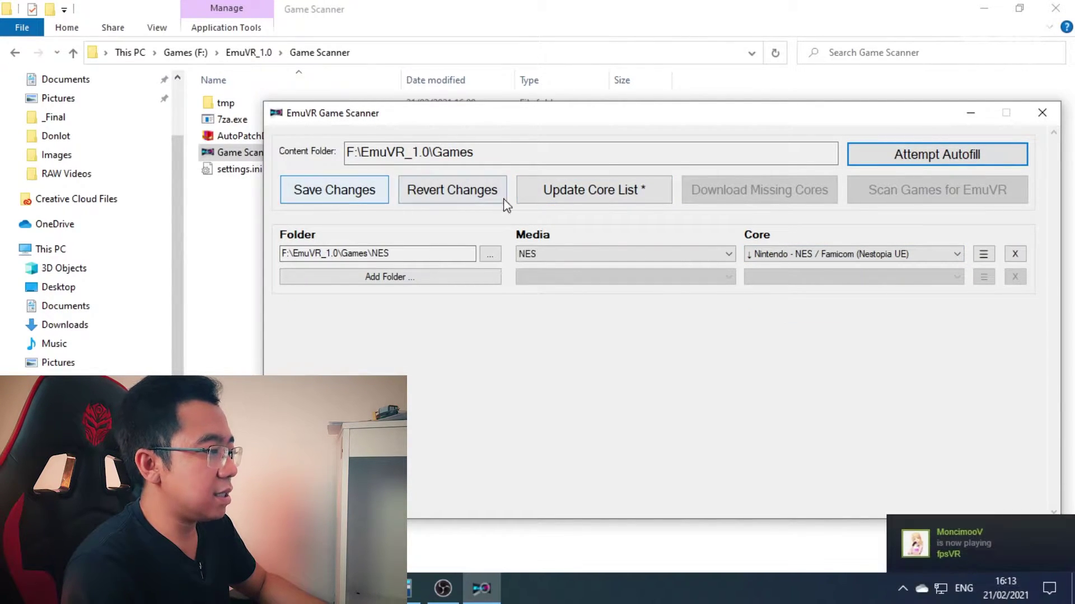
click(594, 206)
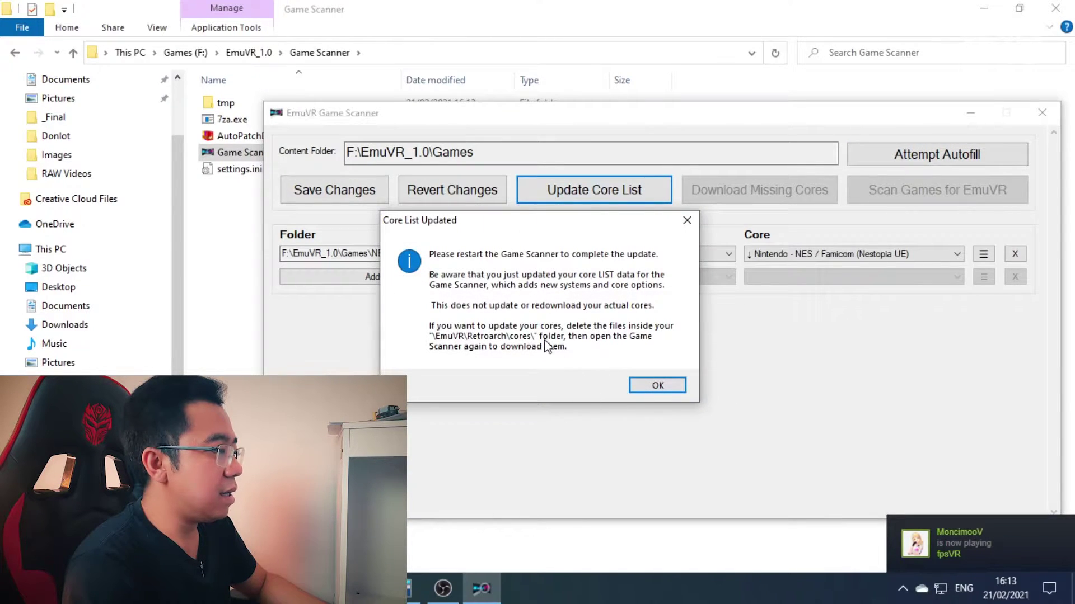
- Save the scanner configuration, then scan the games for EmuVR and dismiss the completion message
click(676, 385)
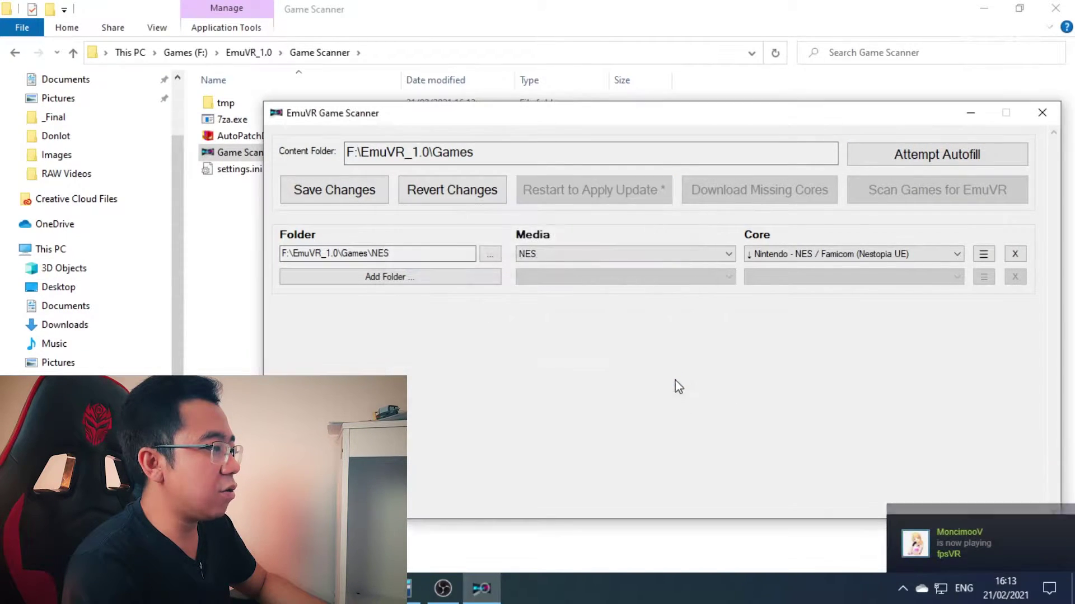
click(364, 187)
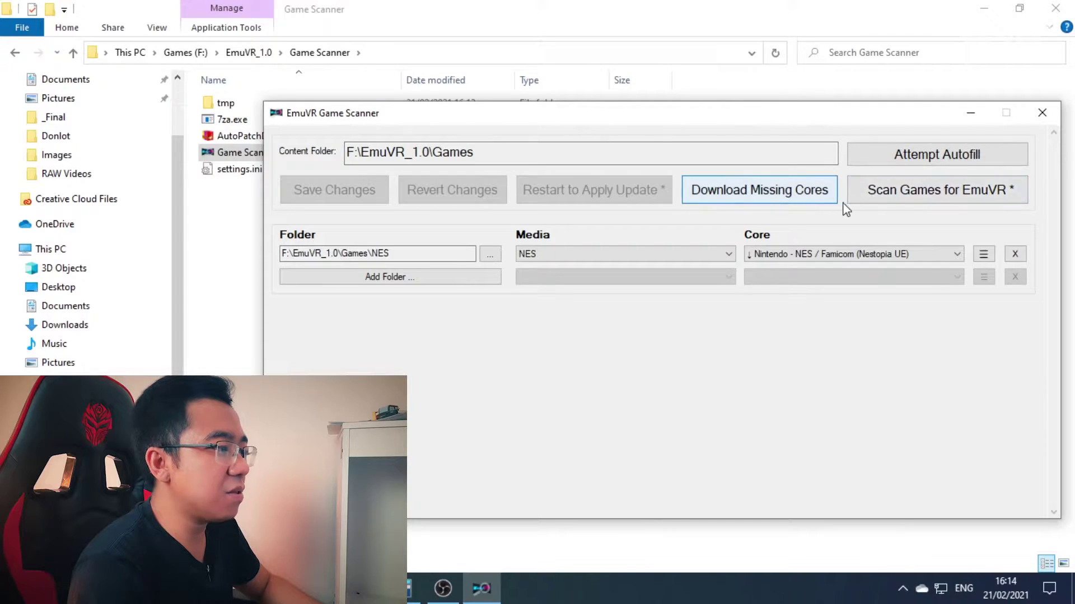
click(893, 202)
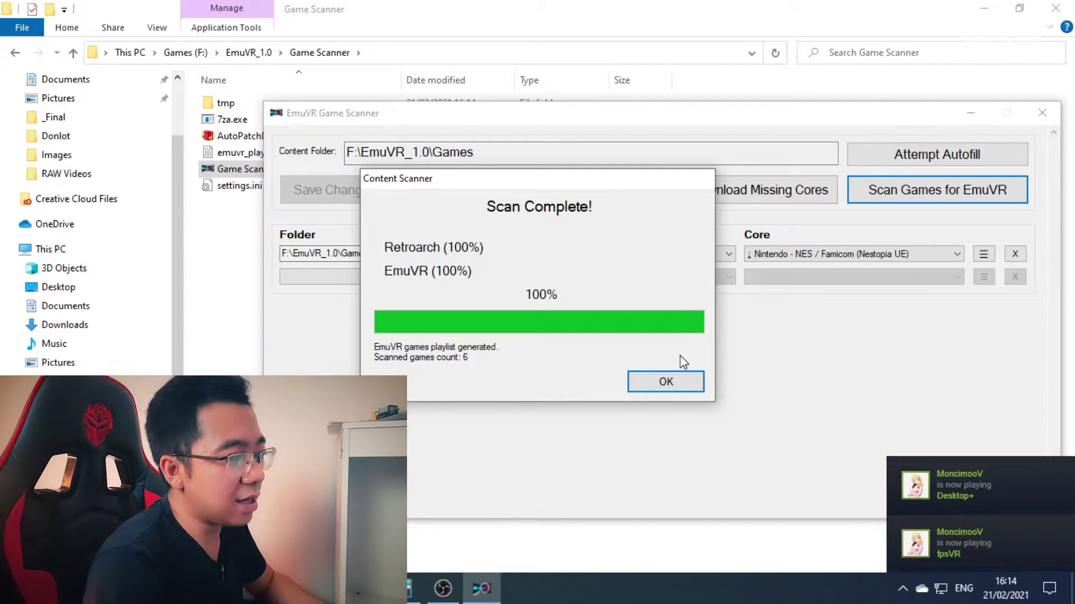
click(679, 384)
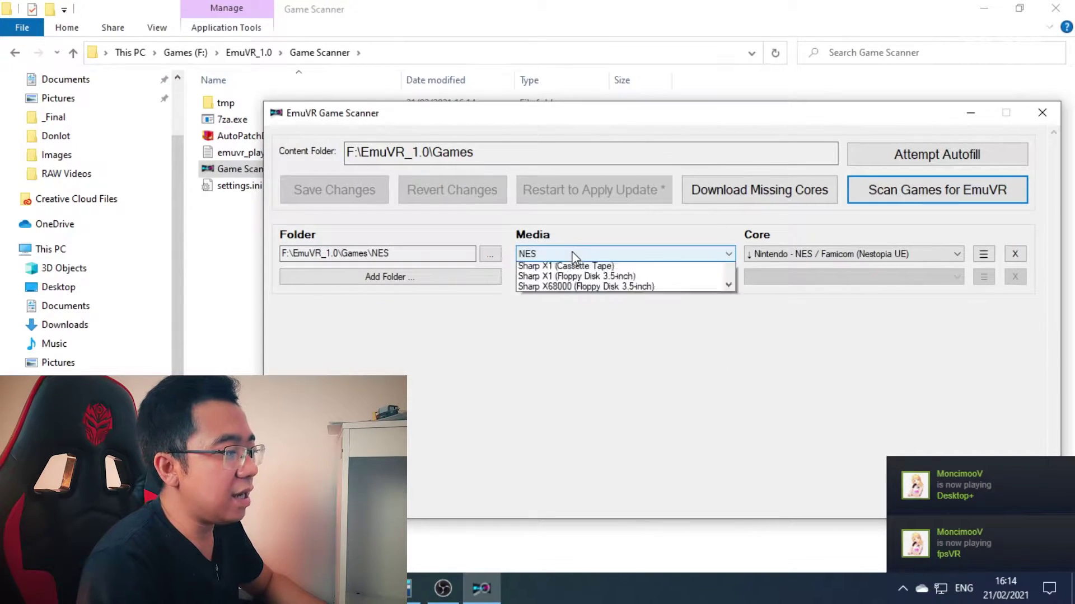
- Look through the full list of media types available for the NES folder without changing the selection
click(573, 257)
drag(728, 444, 728, 283)
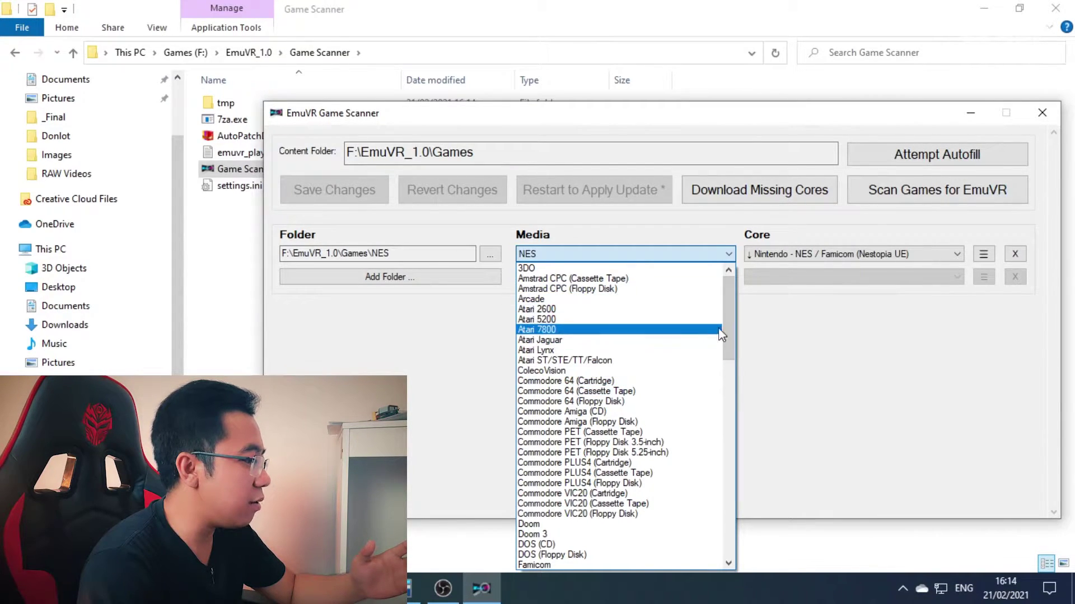
drag(725, 317, 735, 552)
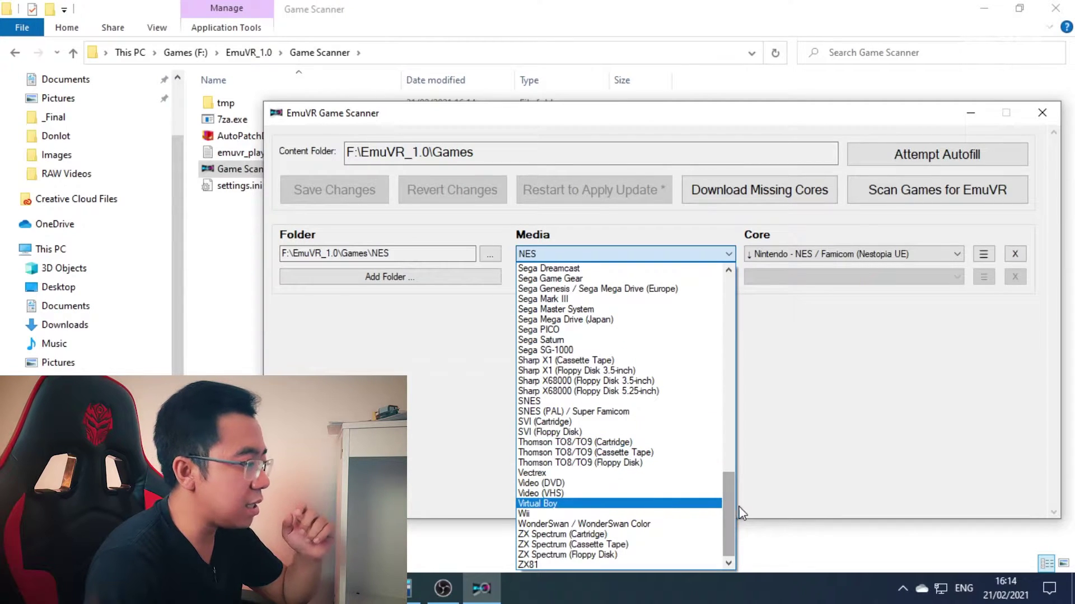
scroll(729, 529, up, 12)
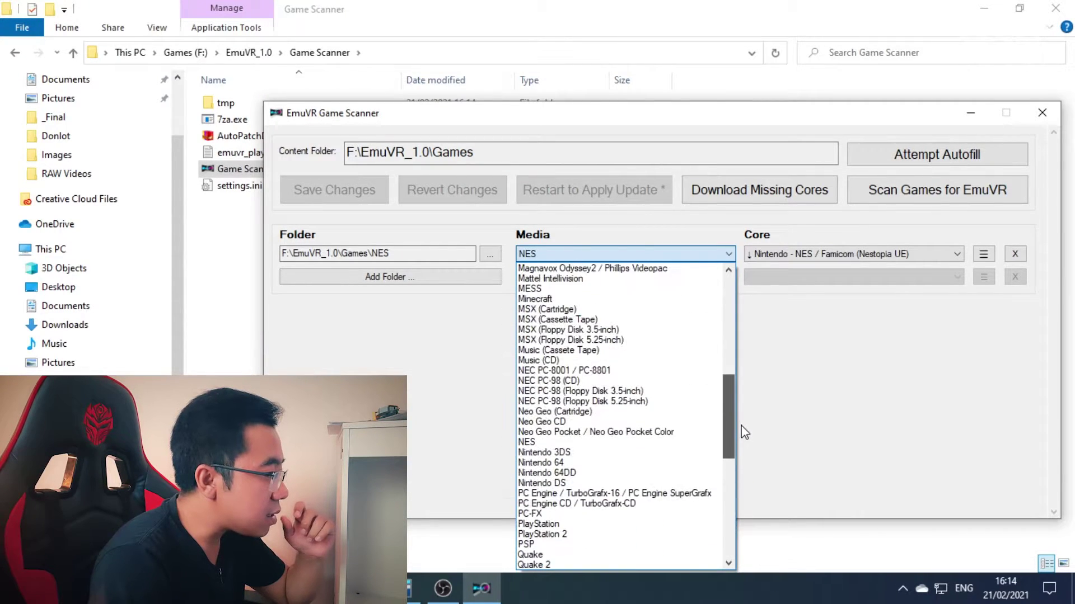
scroll(730, 526, down, 9)
scroll(730, 537, down, 4)
scroll(726, 541, up, 8)
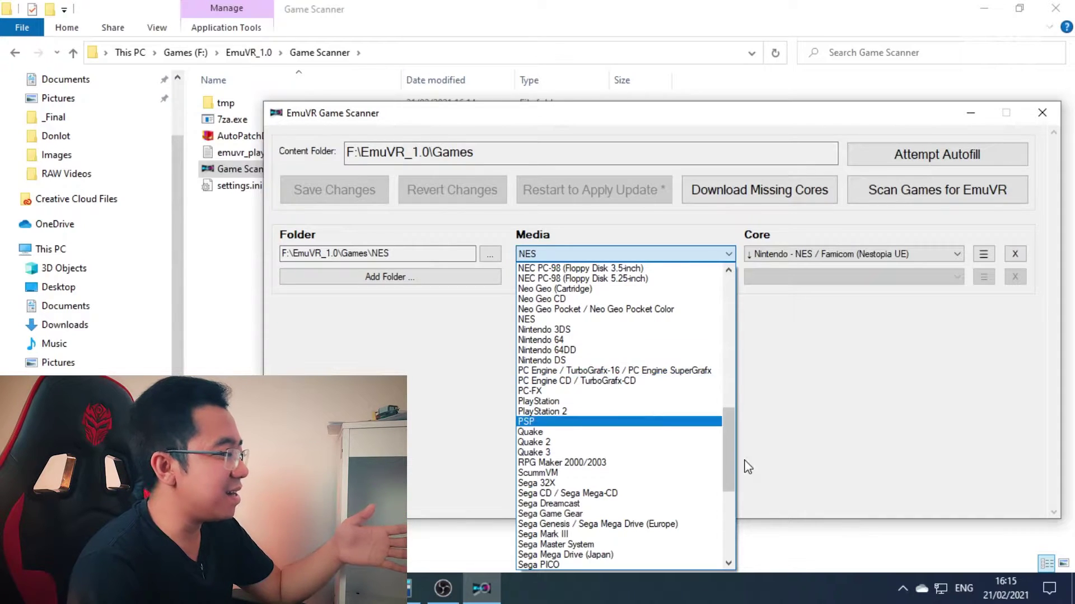
drag(729, 455, 758, 300)
click(809, 307)
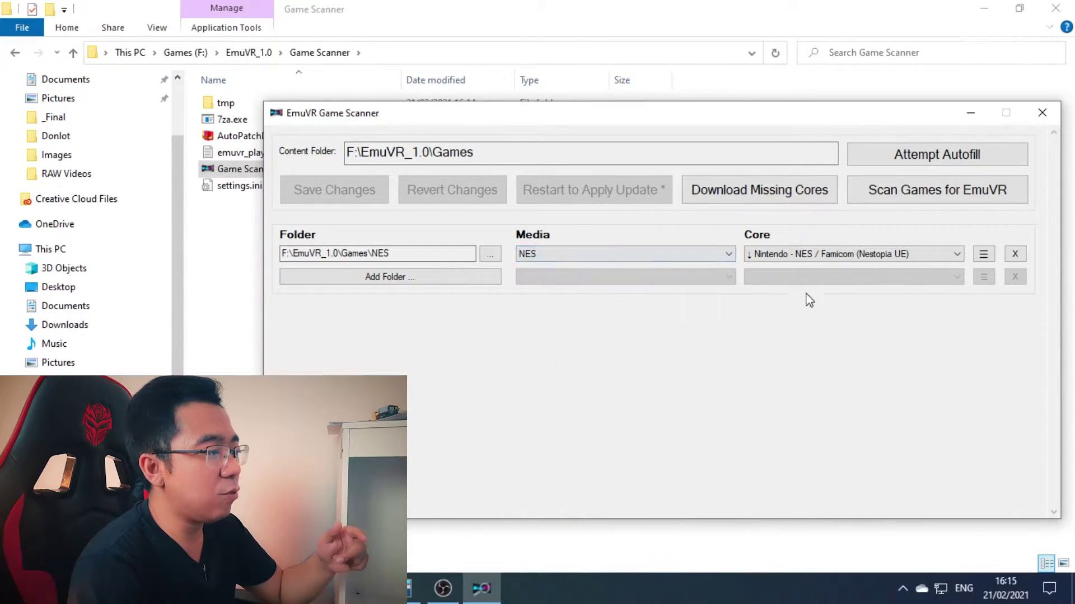
- Compare the cores offered for the NES folder, finishing with Nintendo - NES / Famicom (Nestopia UE) selected
click(840, 255)
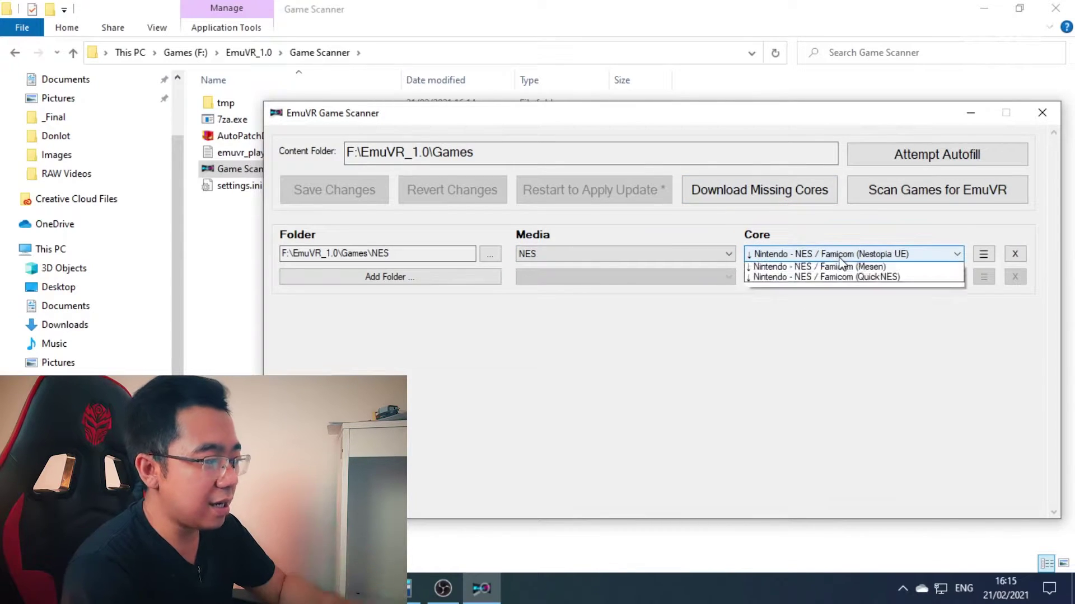
click(757, 278)
click(761, 254)
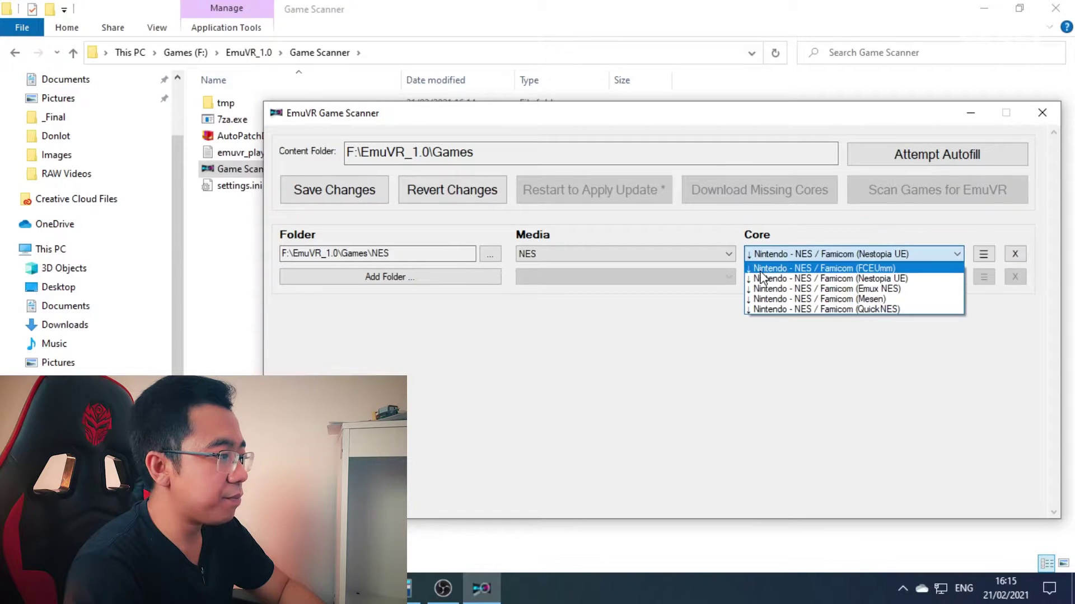
click(760, 271)
click(772, 254)
click(770, 277)
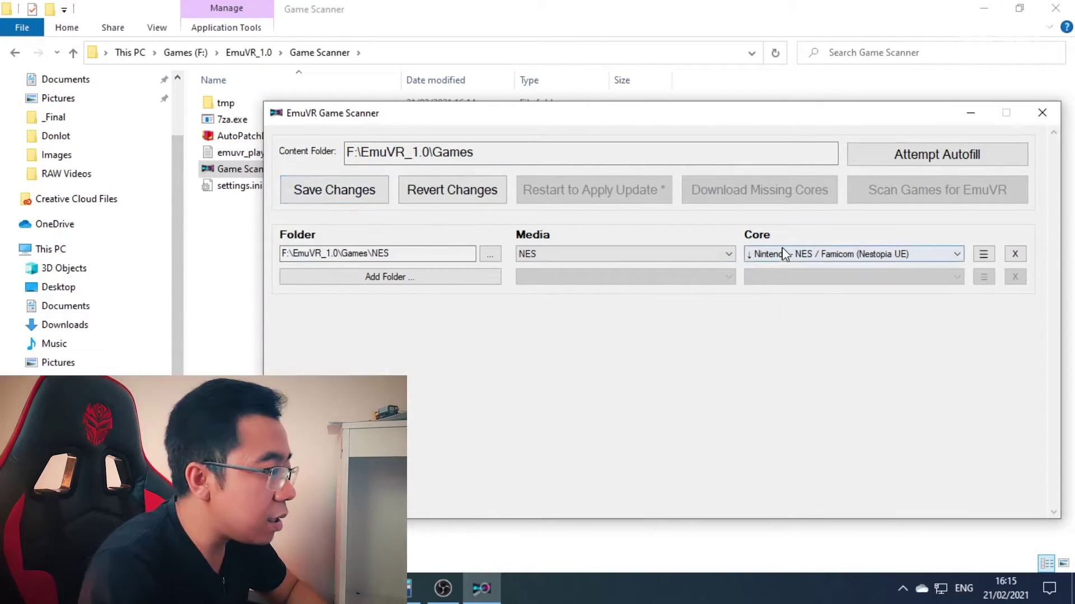
click(785, 255)
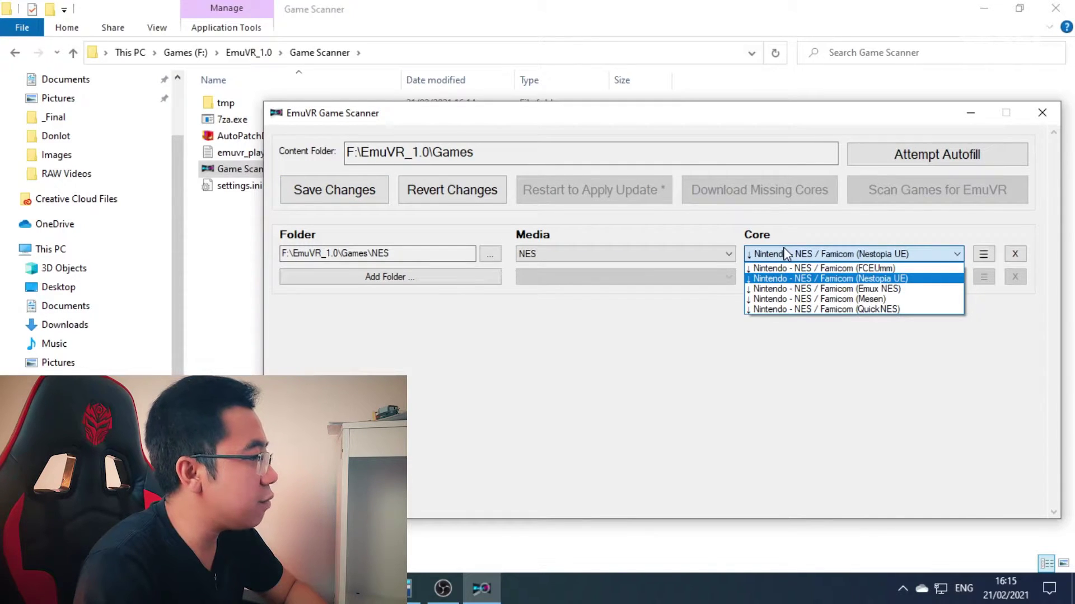
click(787, 255)
- Save the configuration and download the missing Nintendo - NES / Famicom (Nestopia UE) core
click(376, 195)
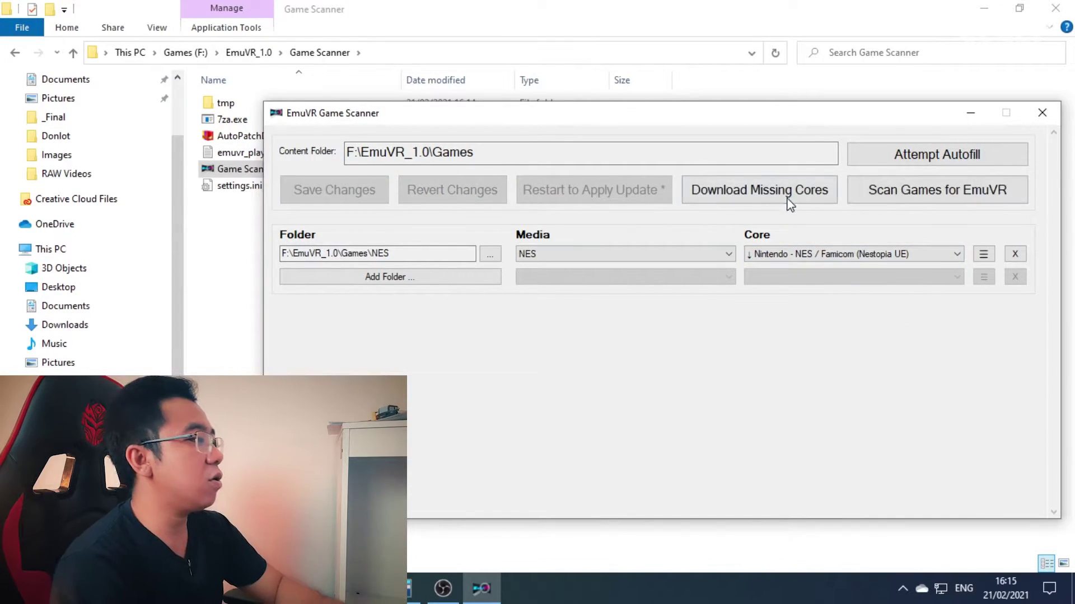
click(786, 200)
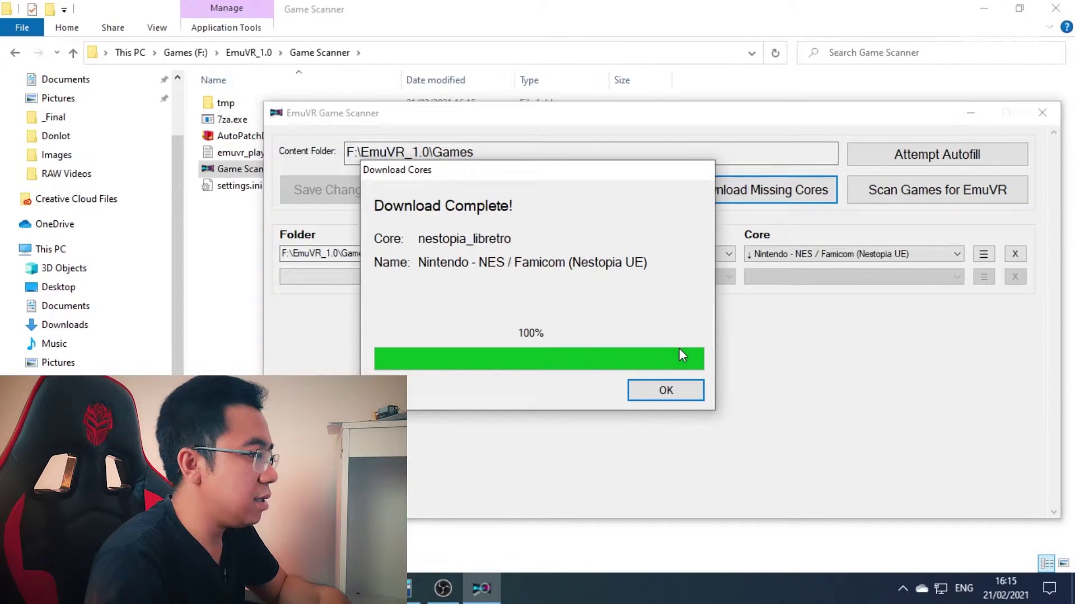
click(677, 396)
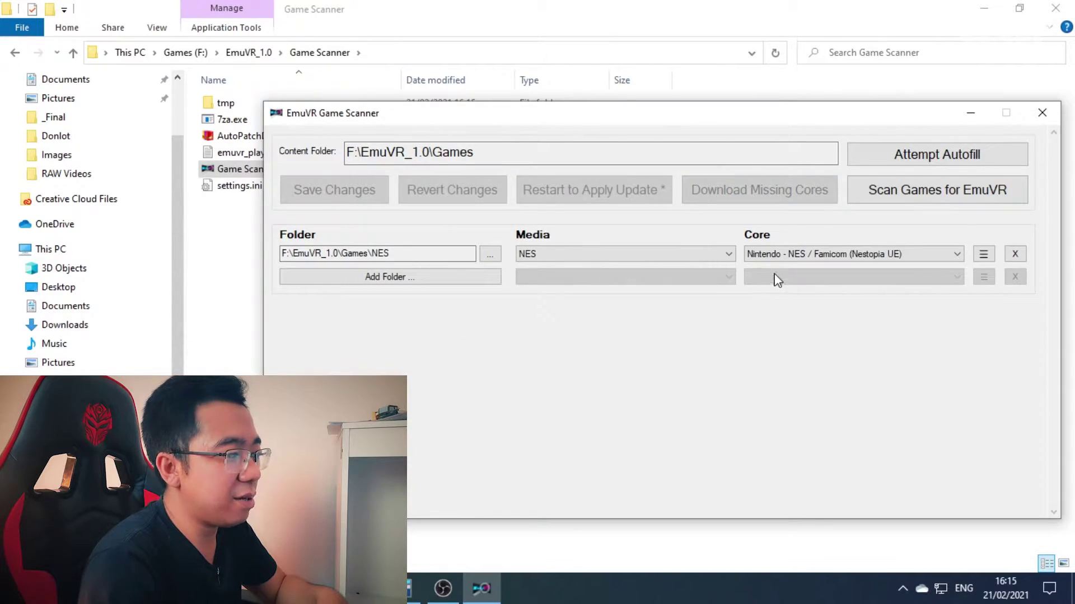
- Reselect the downloaded Nintendo - NES / Famicom (Nestopia UE) core, save the changes, and close Game Scanner
click(779, 254)
click(773, 277)
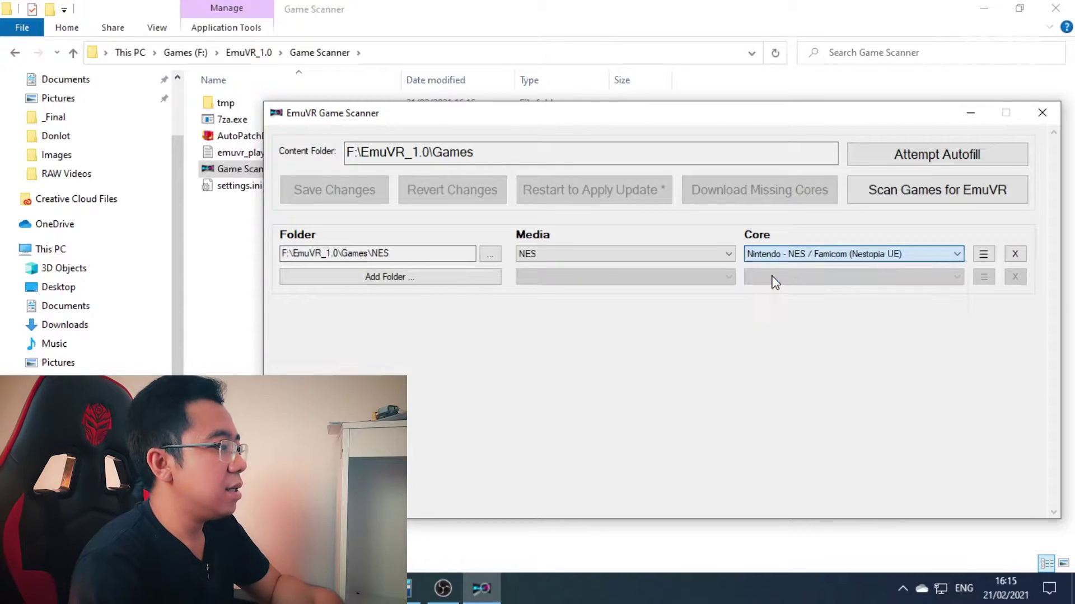
click(822, 258)
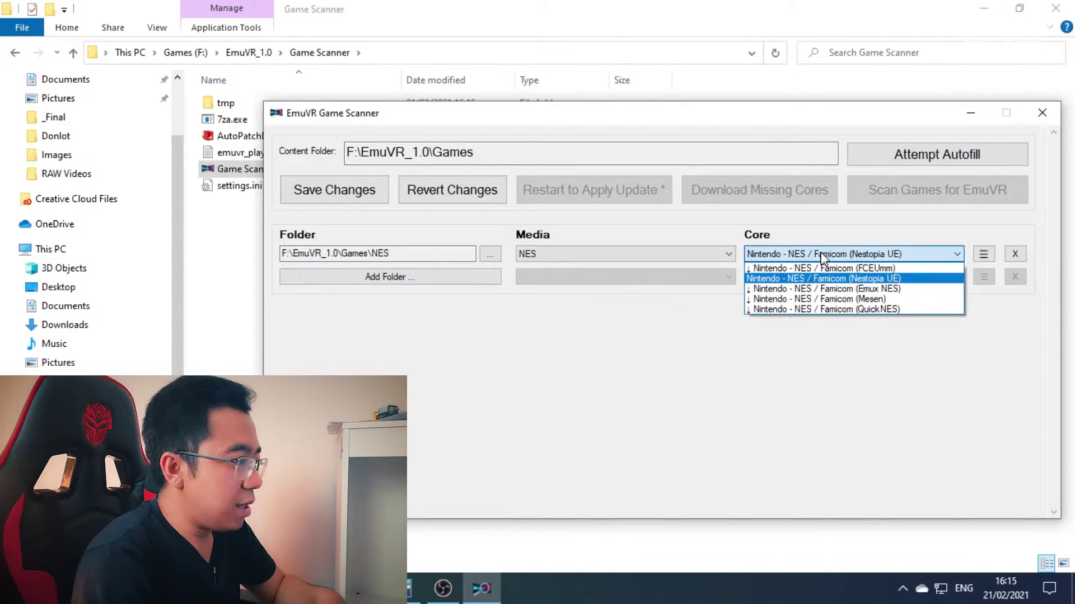
click(866, 280)
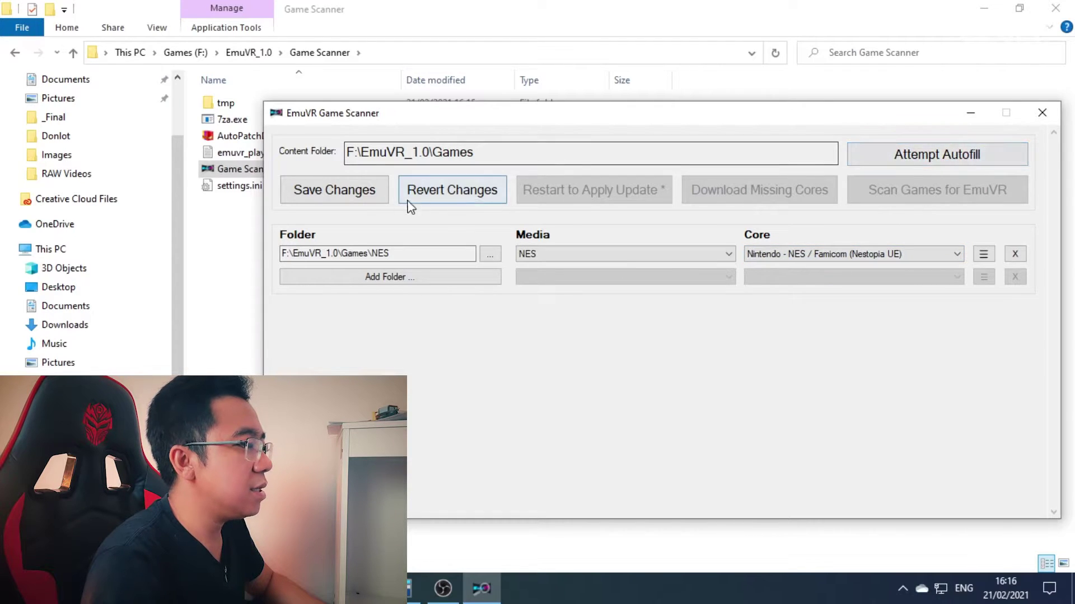
click(348, 193)
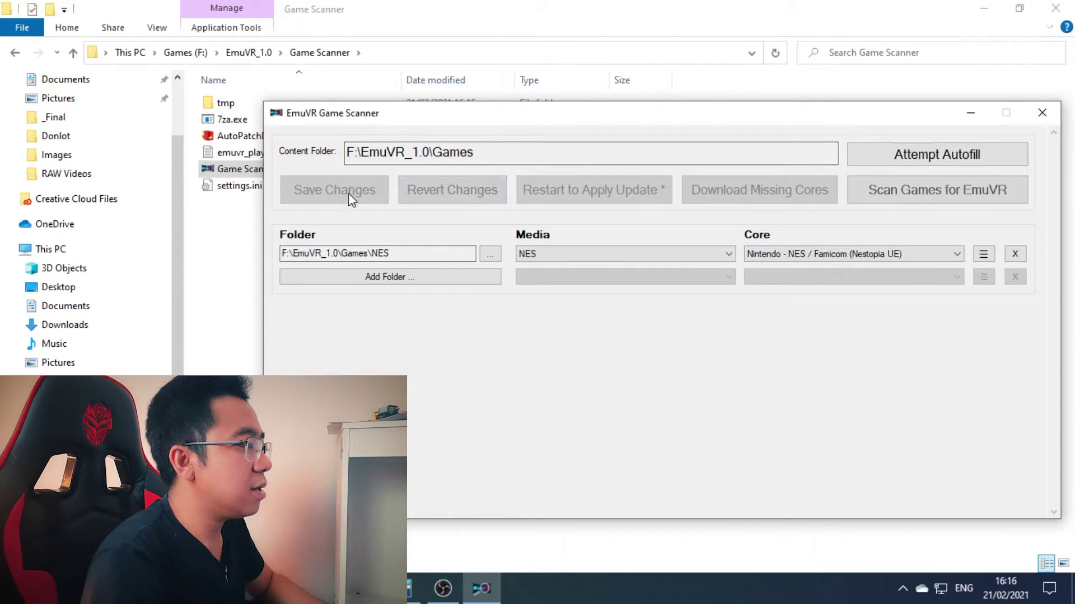
click(1041, 112)
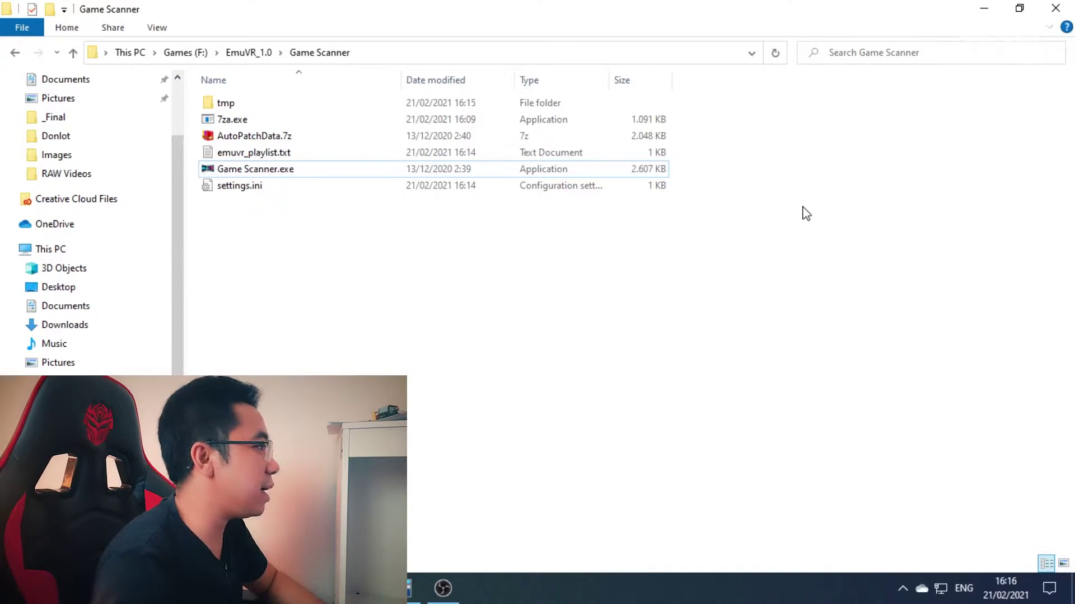
- Launch EmuVR.exe from the EmuVR_1.0 folder and bring its window in front of SteamVR
click(253, 56)
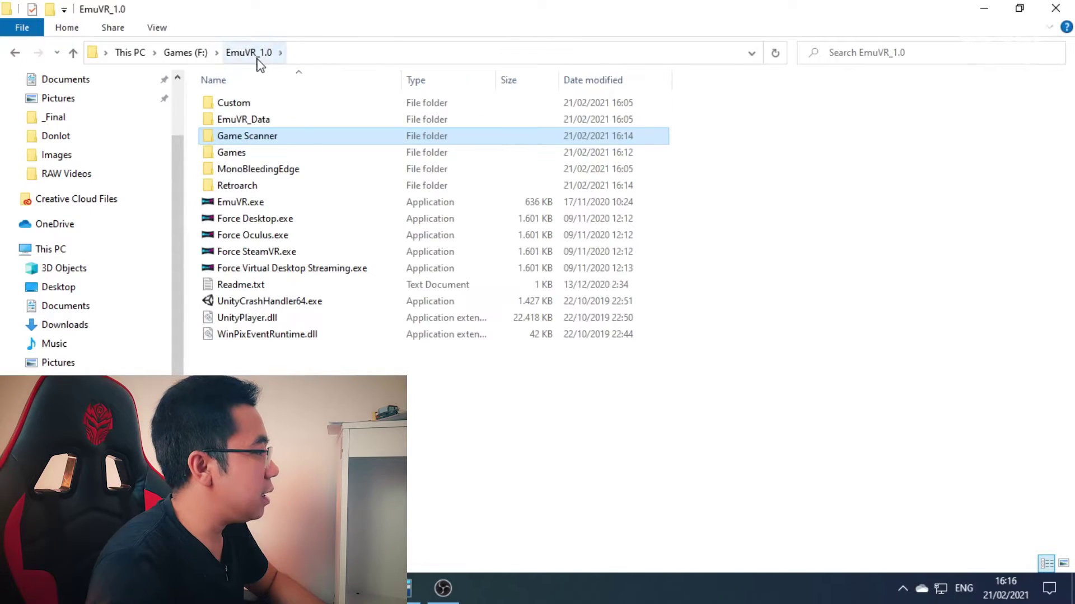
click(259, 206)
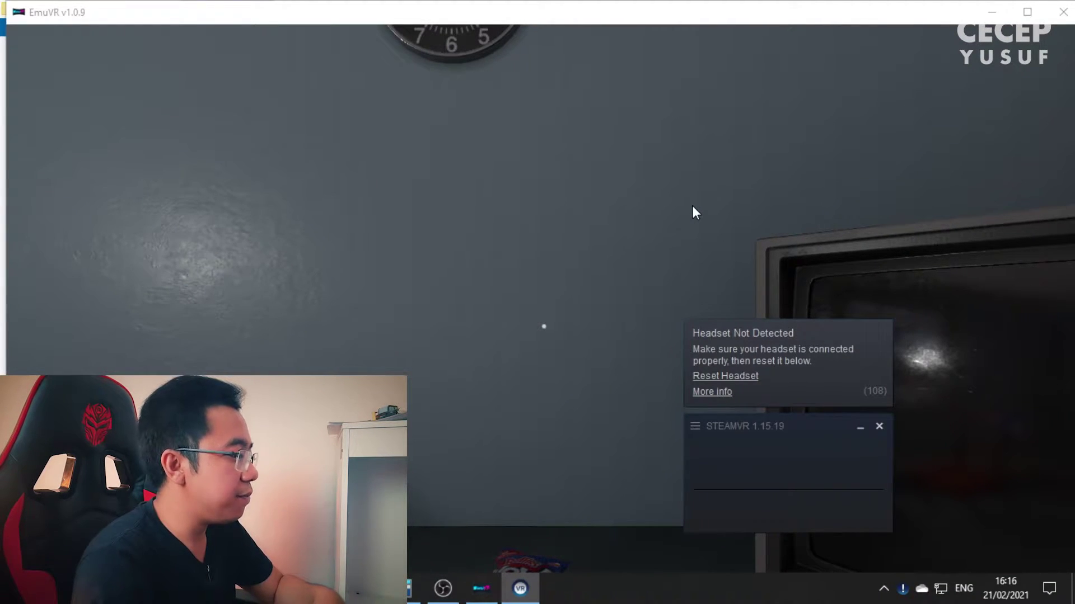
click(444, 369)
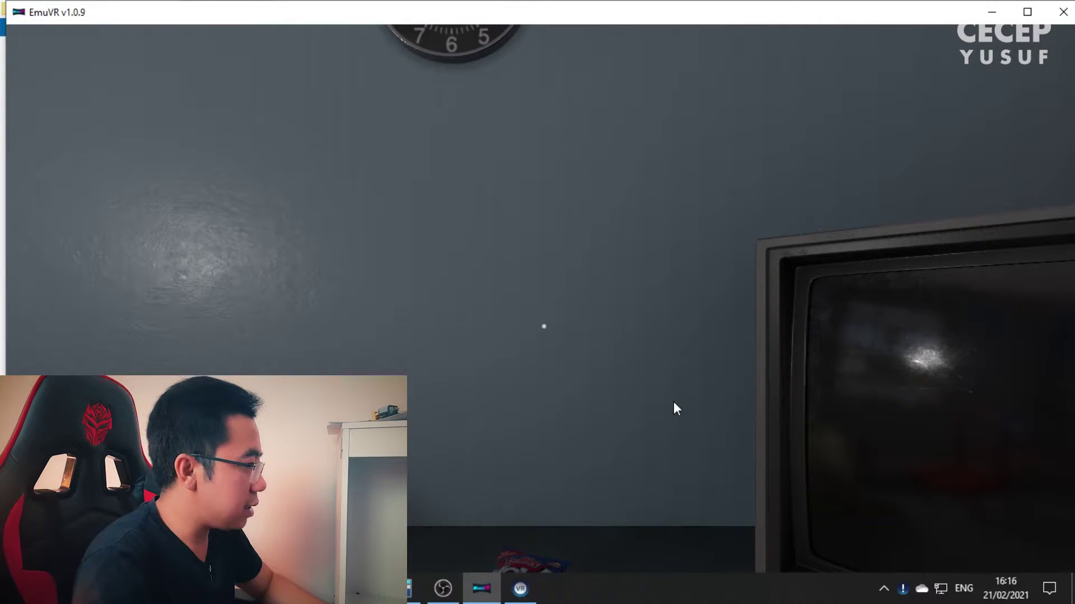
- Move and look around the virtual room to view the desk, the televisions and the shelves
key(s)
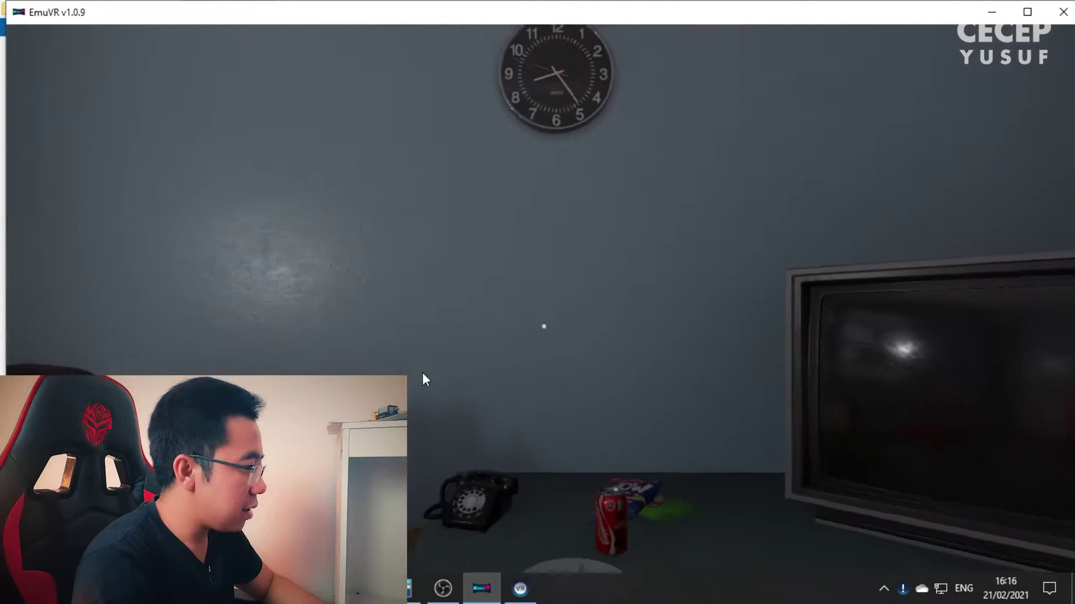
key(Right)
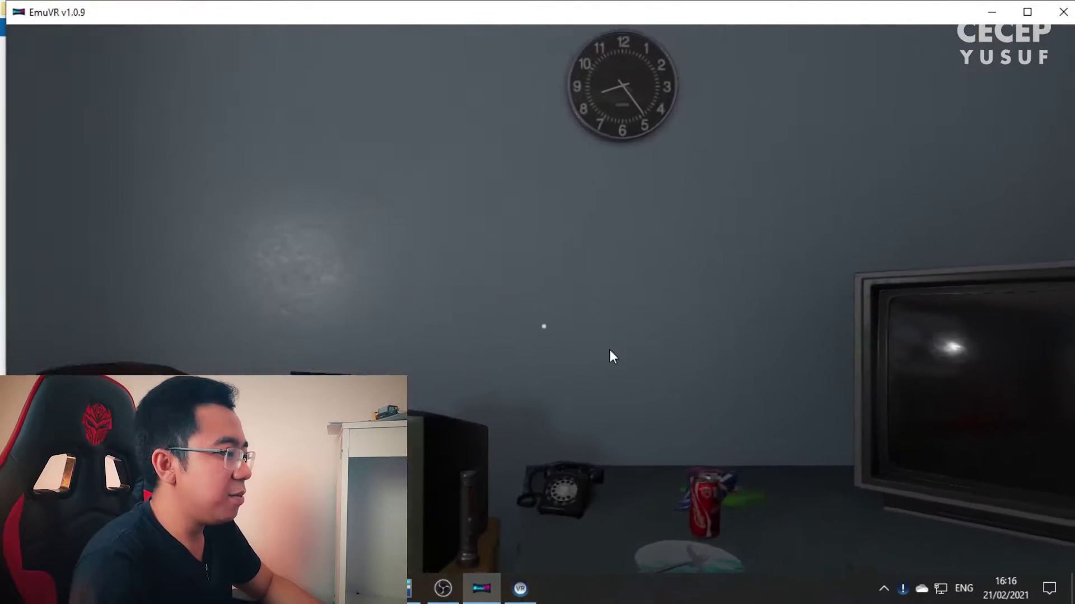
key(Right)
key(s)
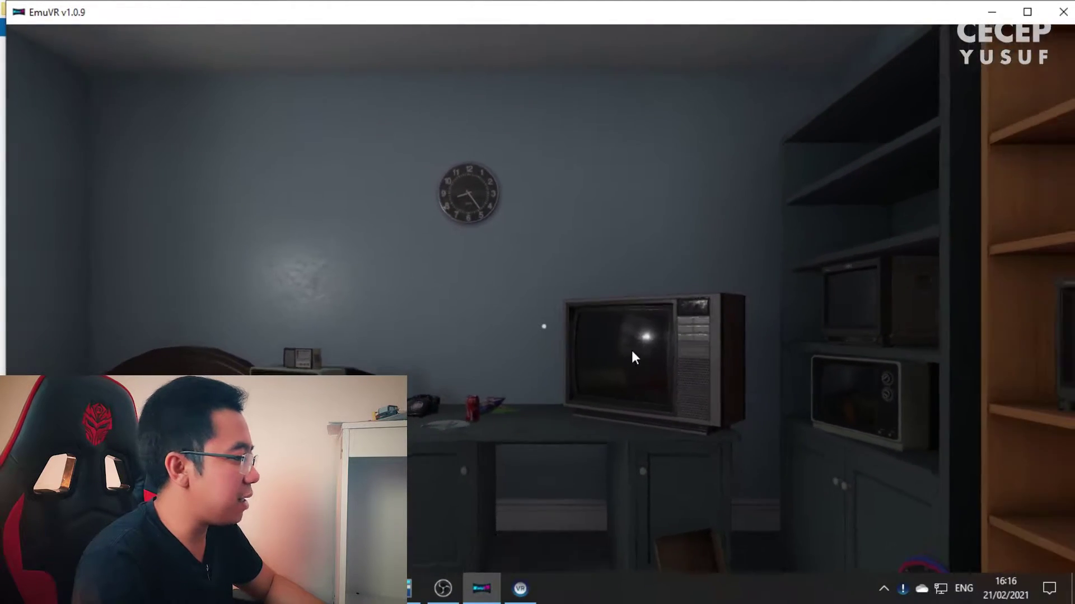
key(w)
key(Left)
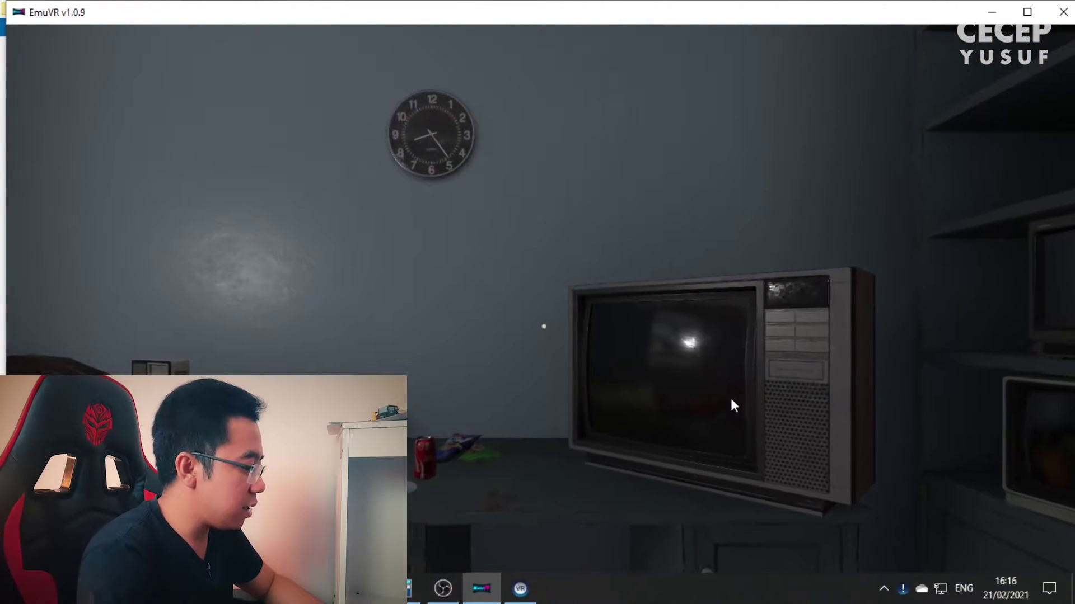
key(s)
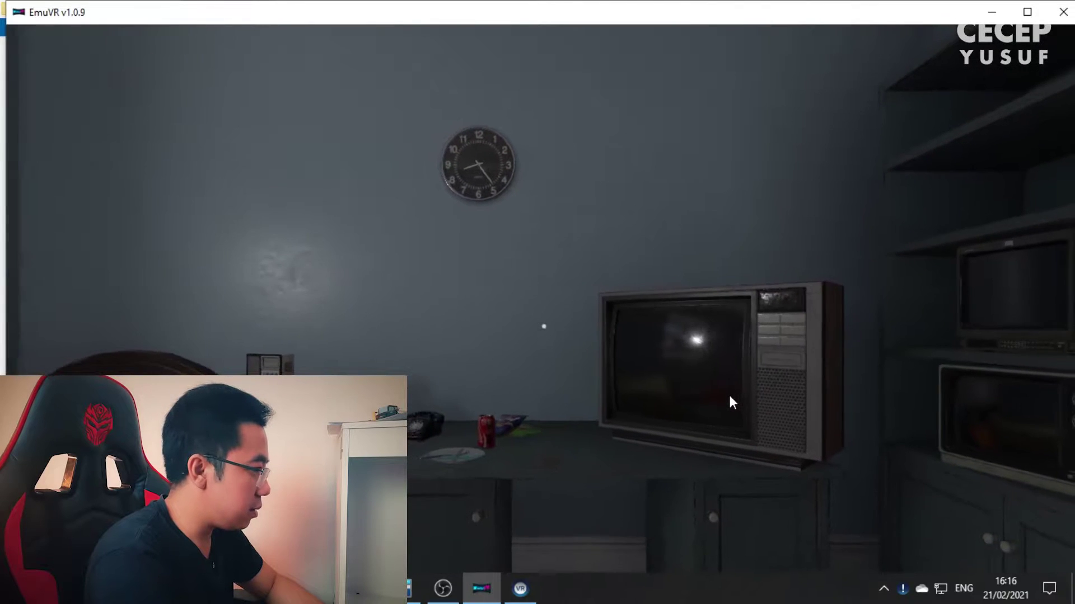
key(Down)
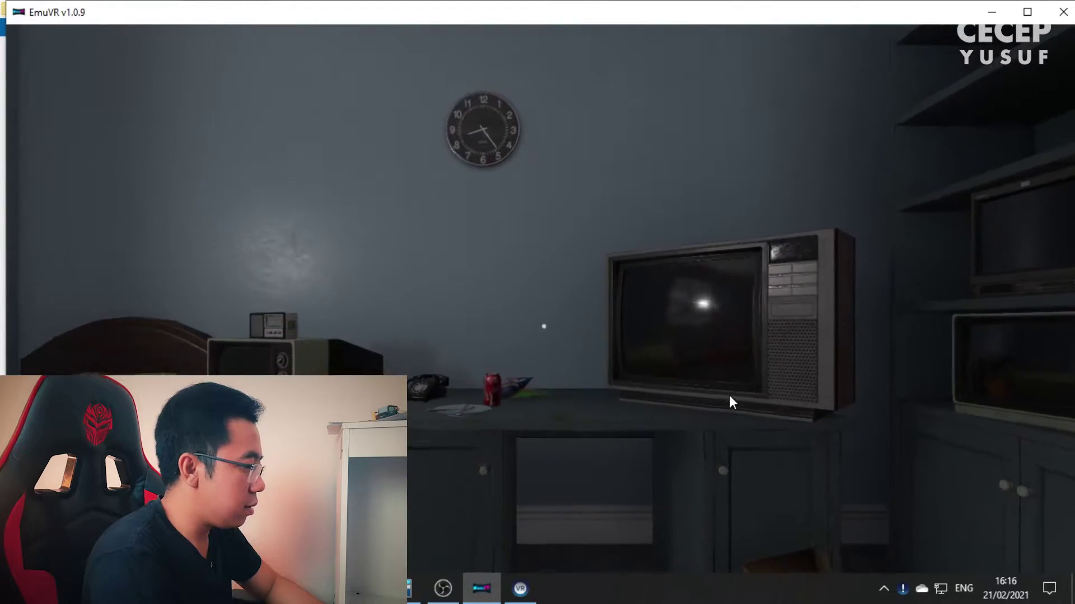
key(w)
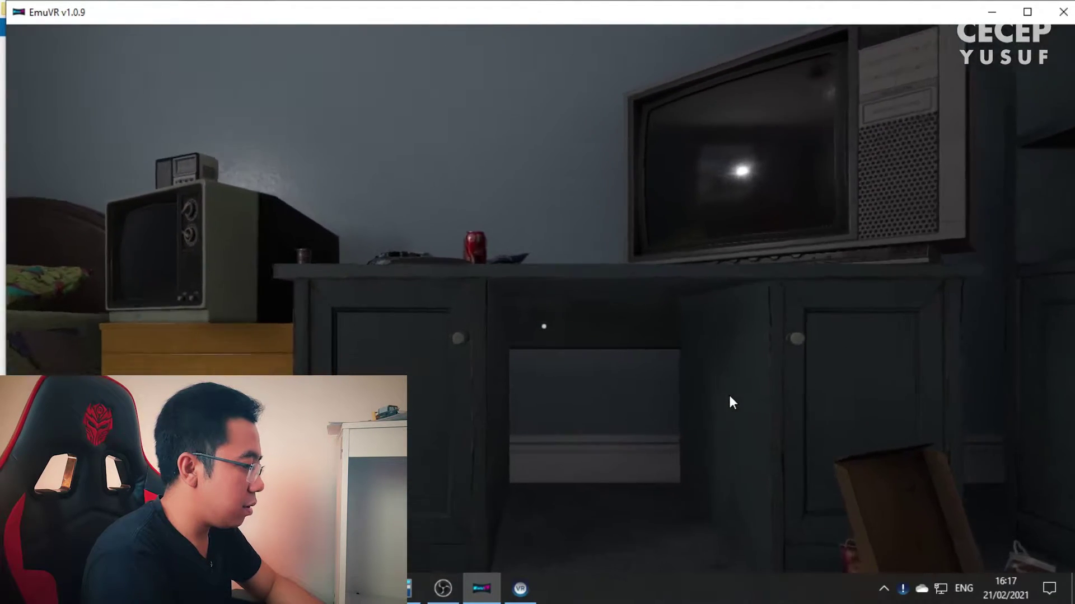
key(Up)
key(Up)
key(w)
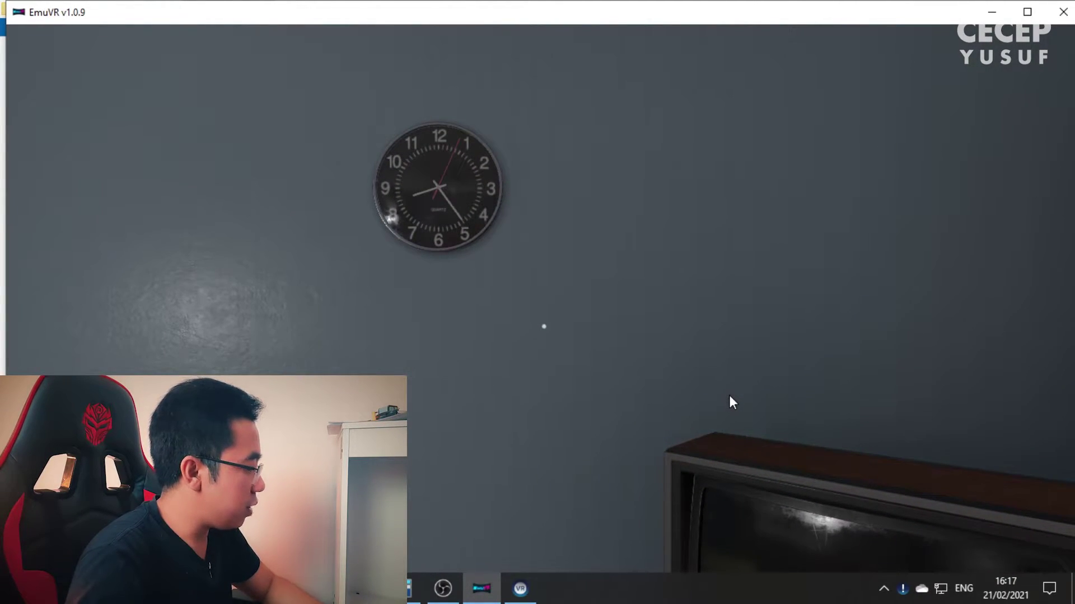
key(Down)
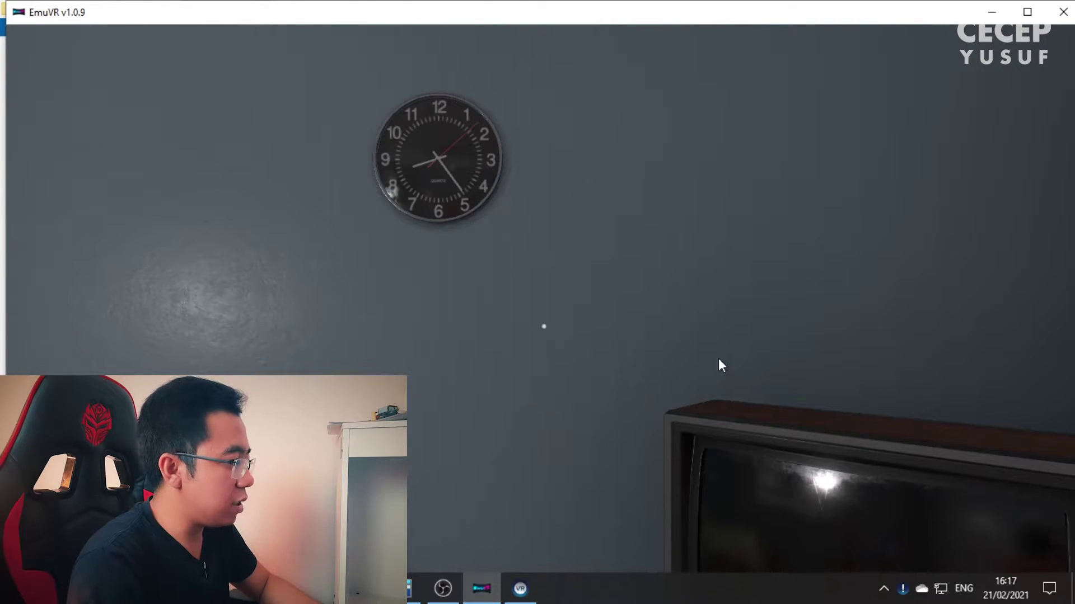
key(s)
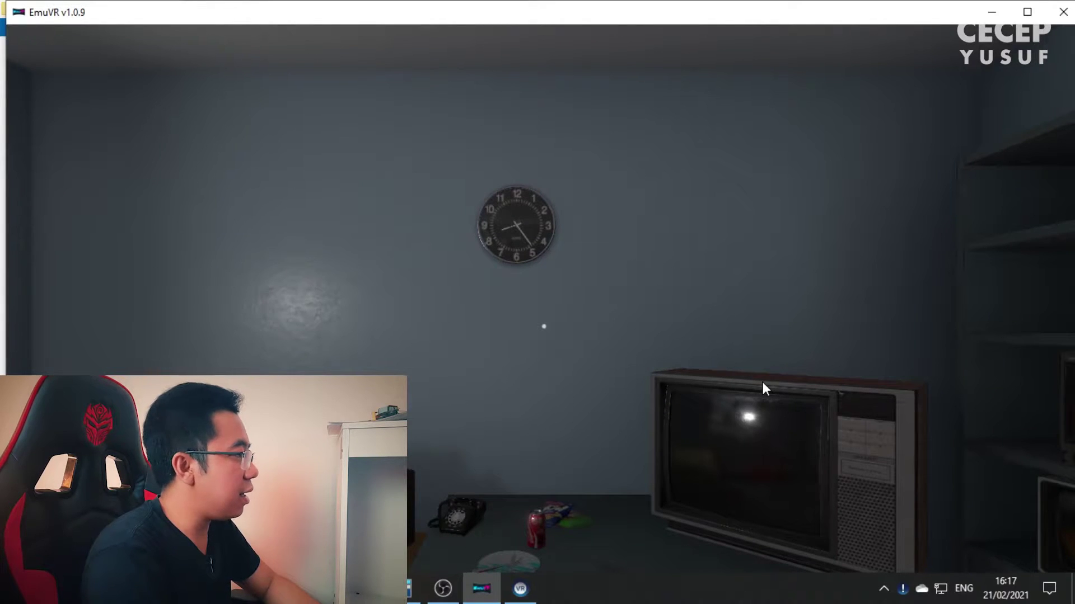
- Bring up the inventory with its Systems category and move around the room to view the NES entry and its console preview
key(Tab)
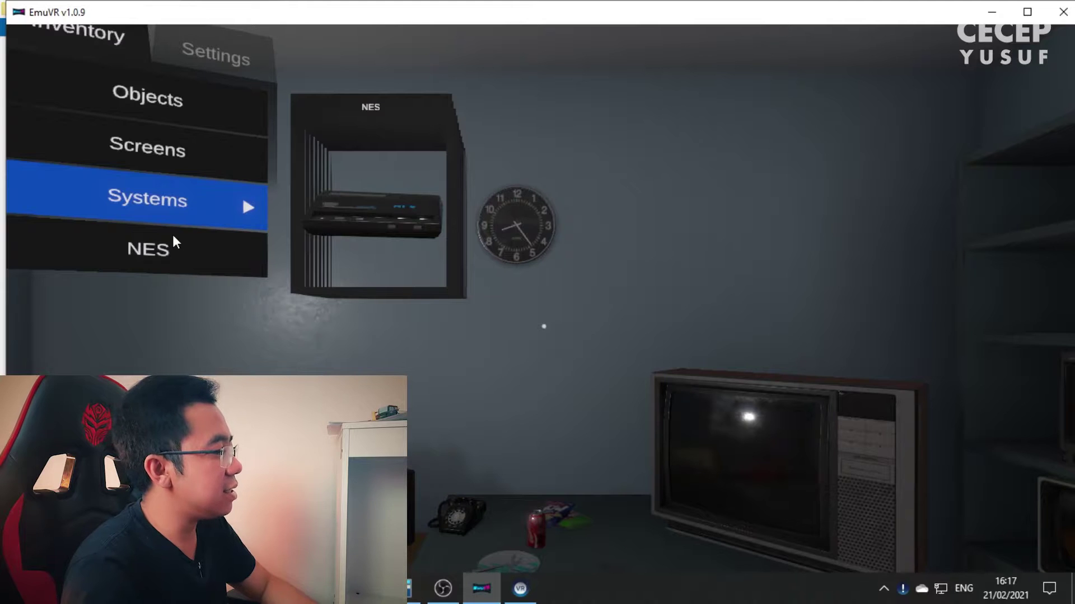
key(a)
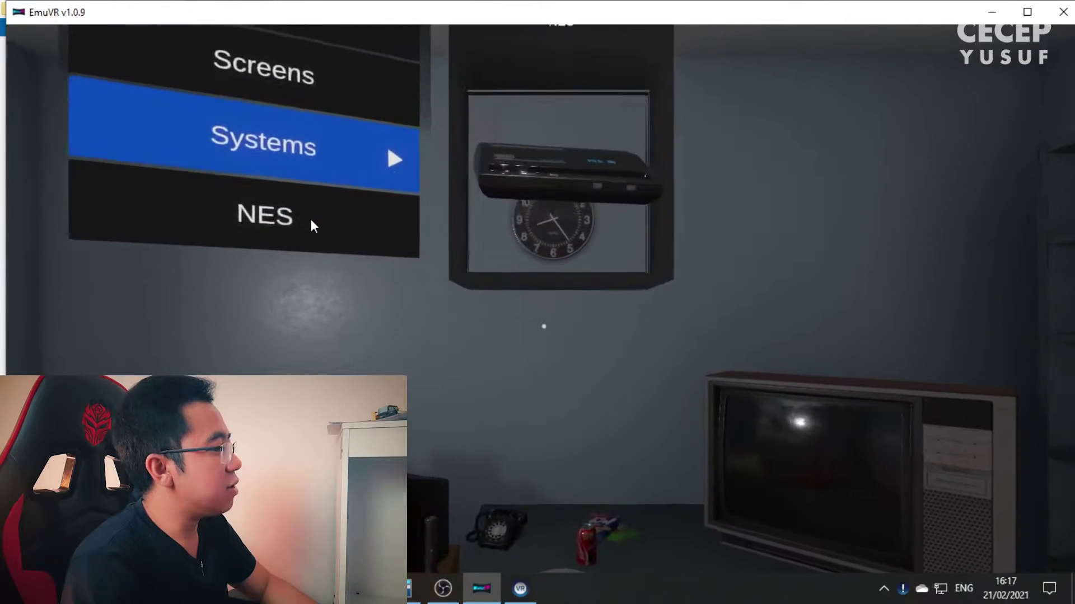
key(w)
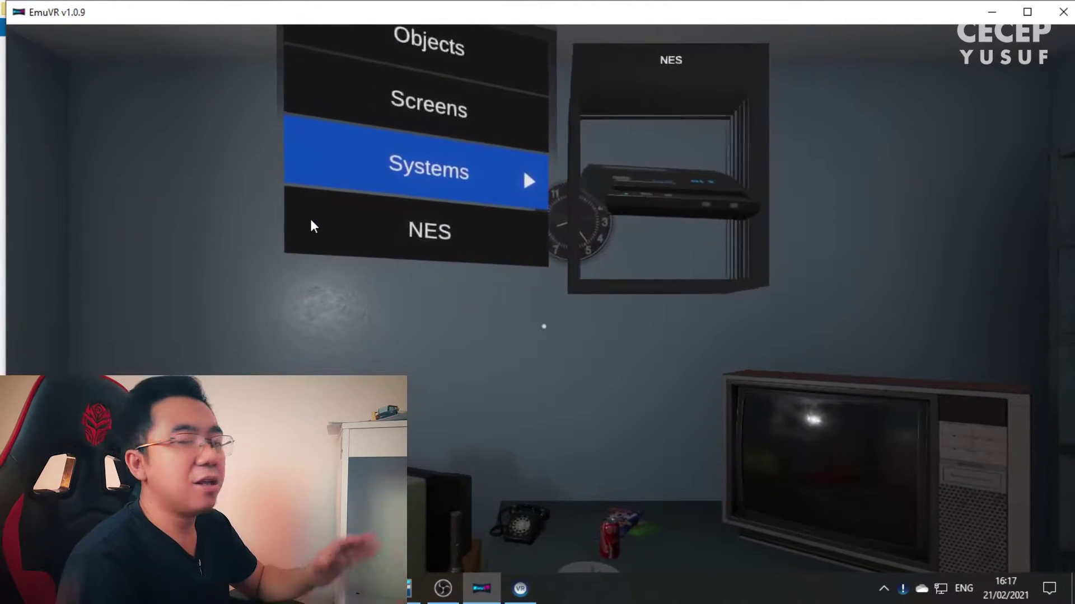
key(d)
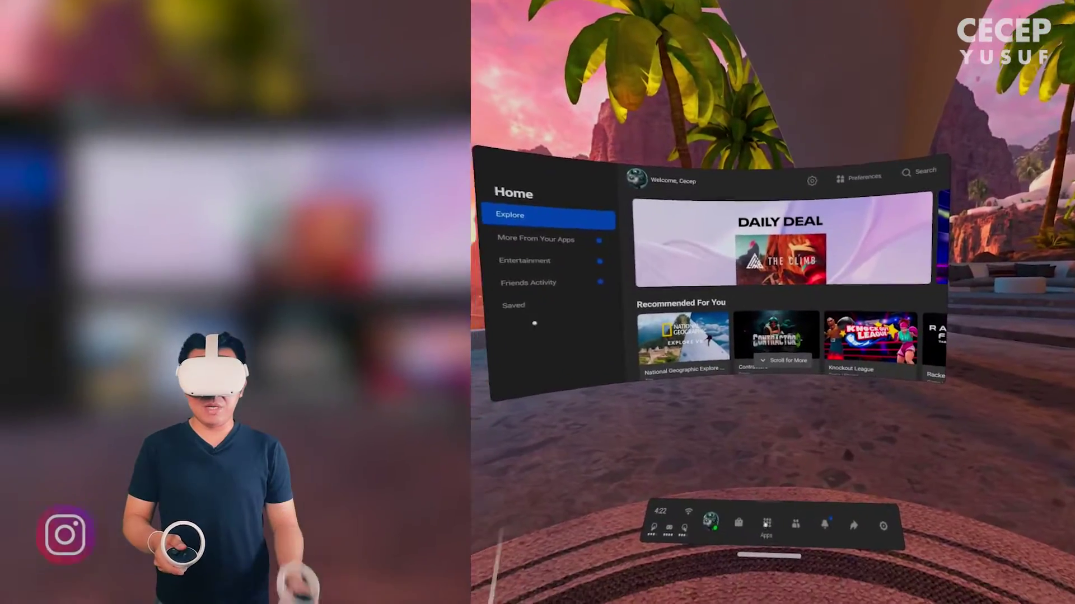
- Switch from the Oculus headset home to the PC desktop and launch EmuVR.exe from the EmuVR_1.0 folder
click(773, 458)
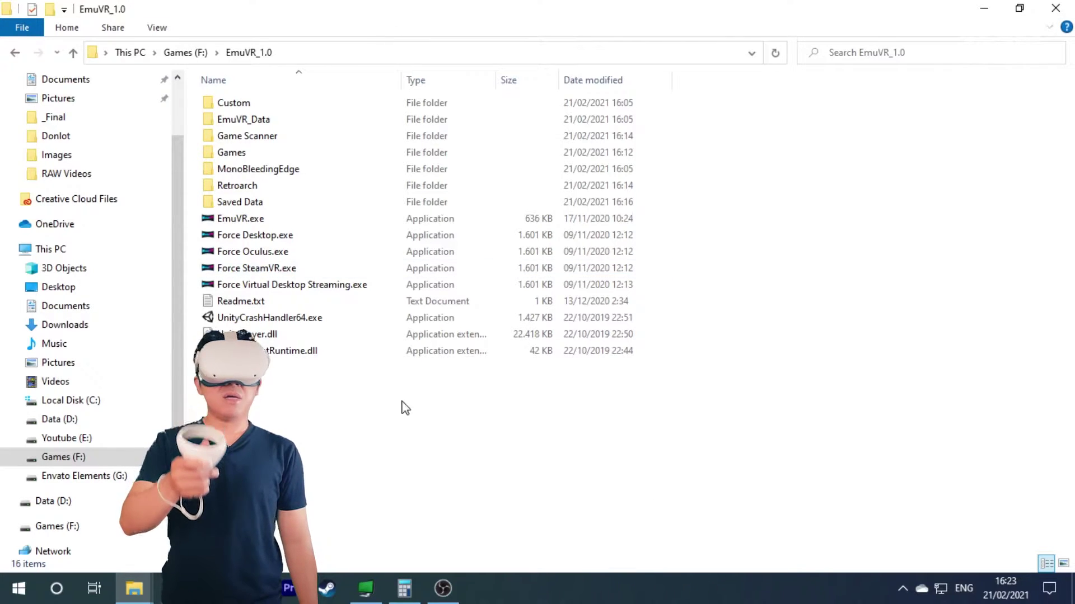
click(265, 224)
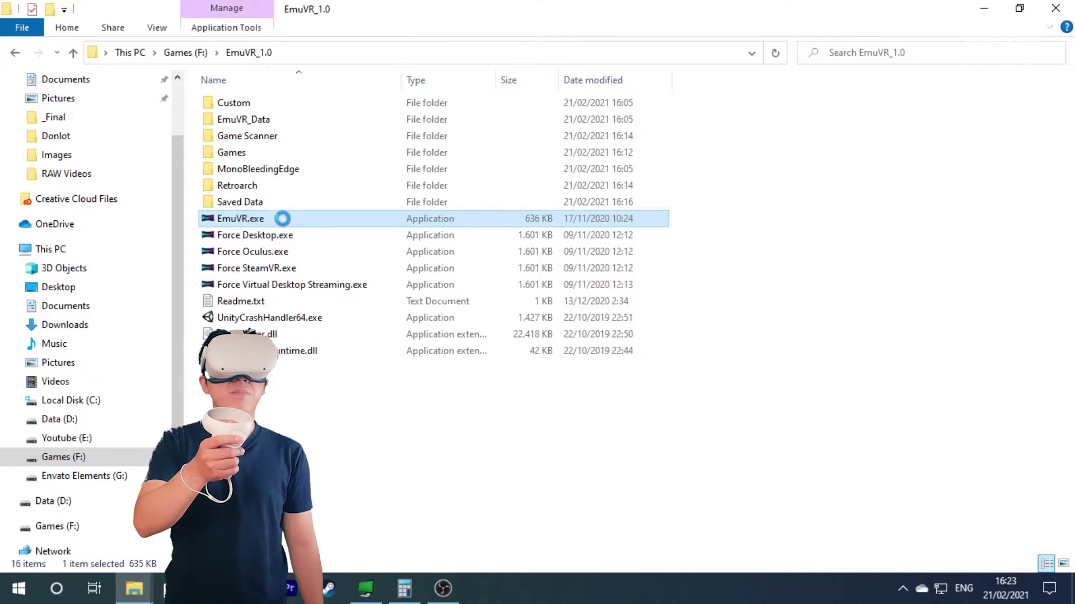
double_click(282, 218)
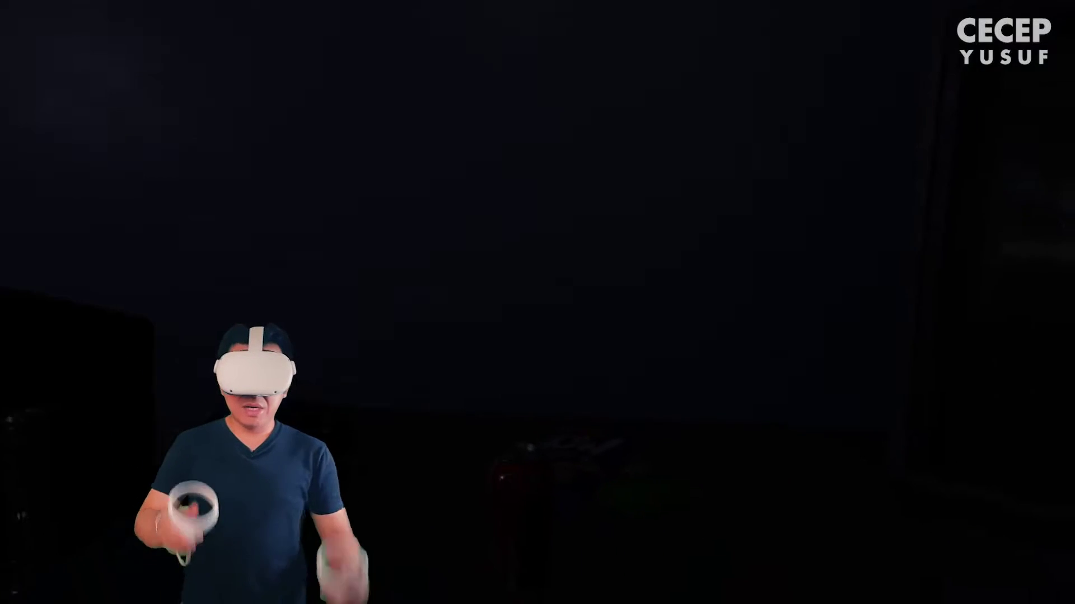